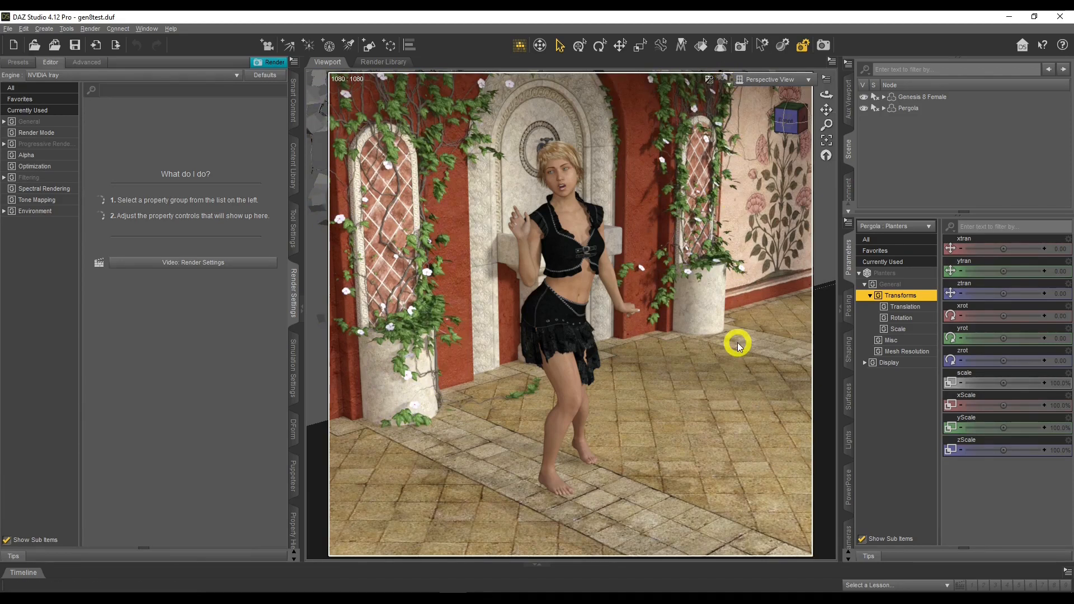
mouse_move(695, 485)
left_mouse_down()
mouse_move(659, 444)
mouse_move(497, 429)
mouse_move(522, 543)
mouse_move(683, 509)
mouse_move(697, 463)
left_mouse_up()
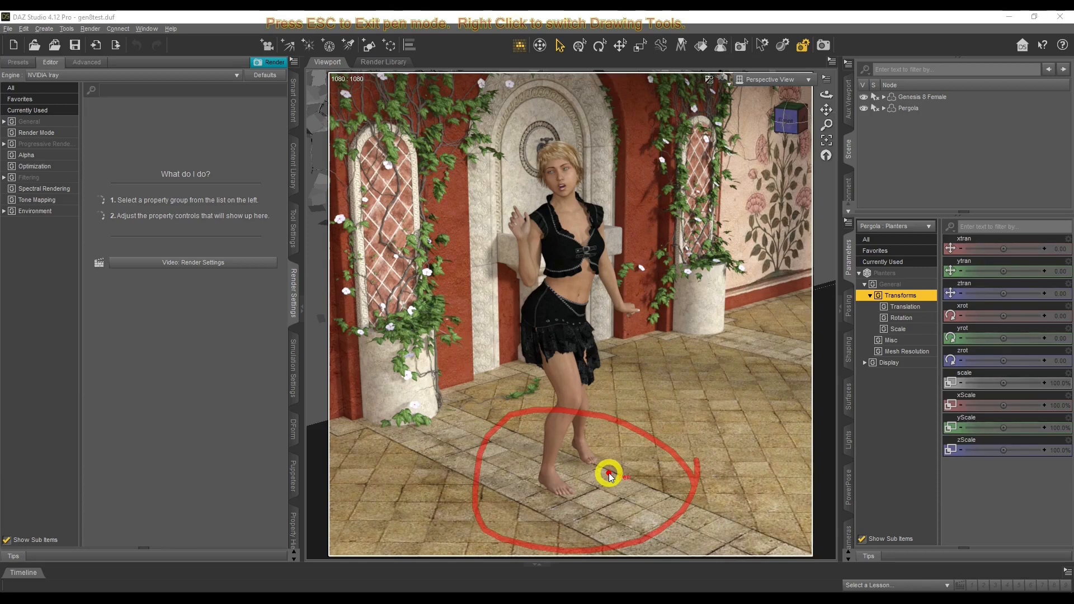
key("Escape")
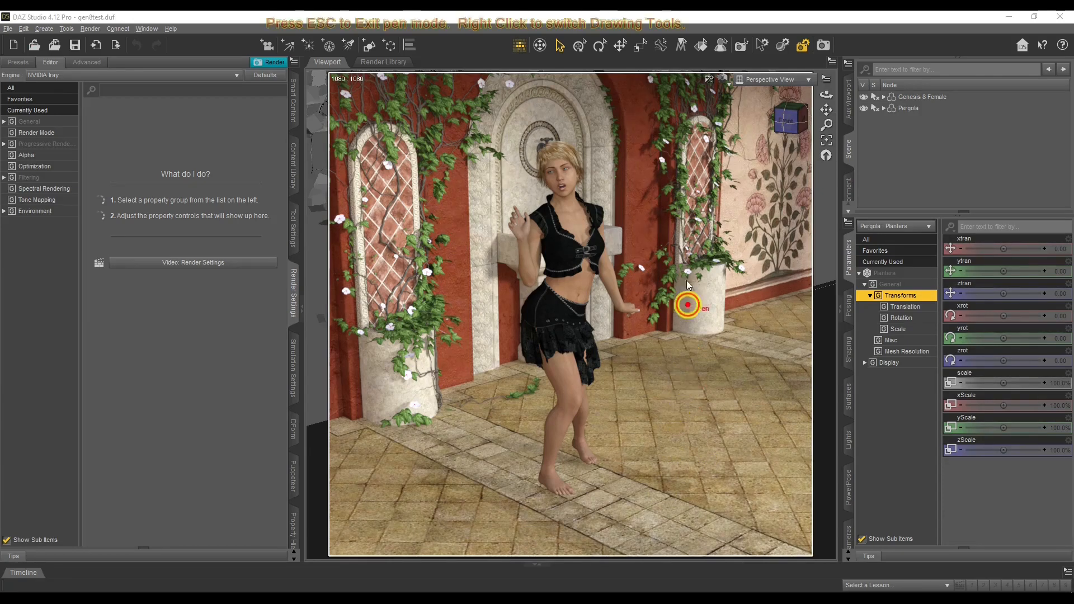
left_click(416, 478)
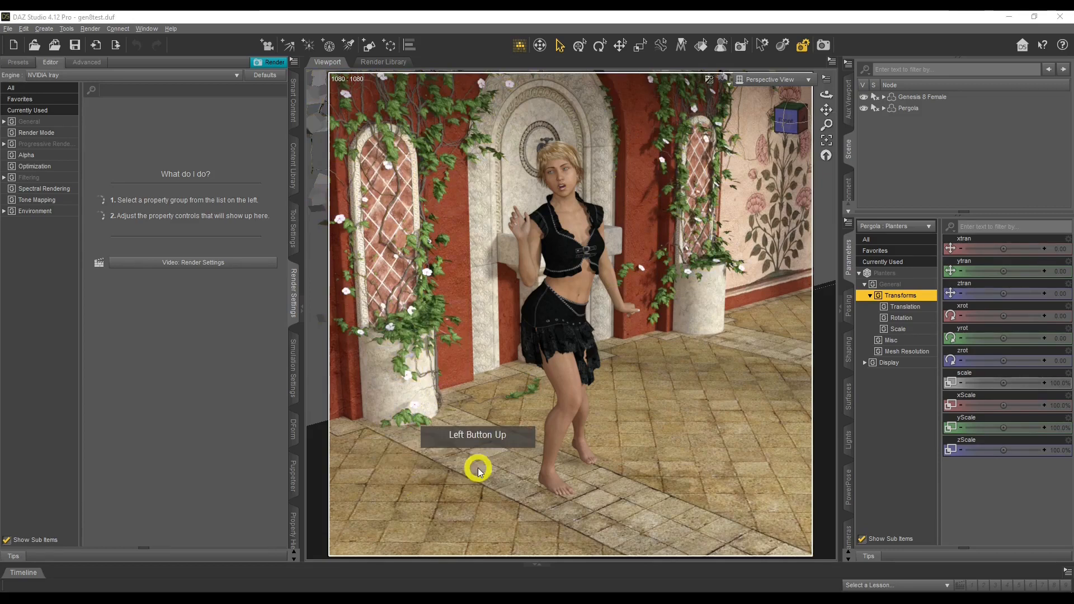
left_click(503, 517)
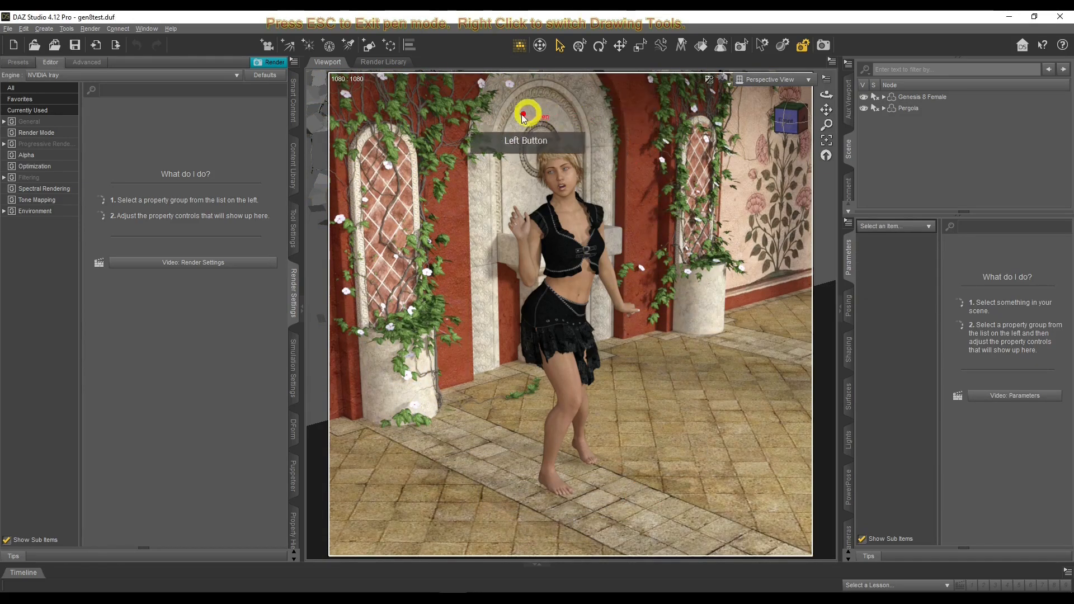
mouse_move(494, 158)
left_mouse_down()
mouse_move(507, 553)
mouse_move(642, 251)
mouse_move(521, 153)
mouse_move(496, 158)
left_mouse_up()
key("Escape")
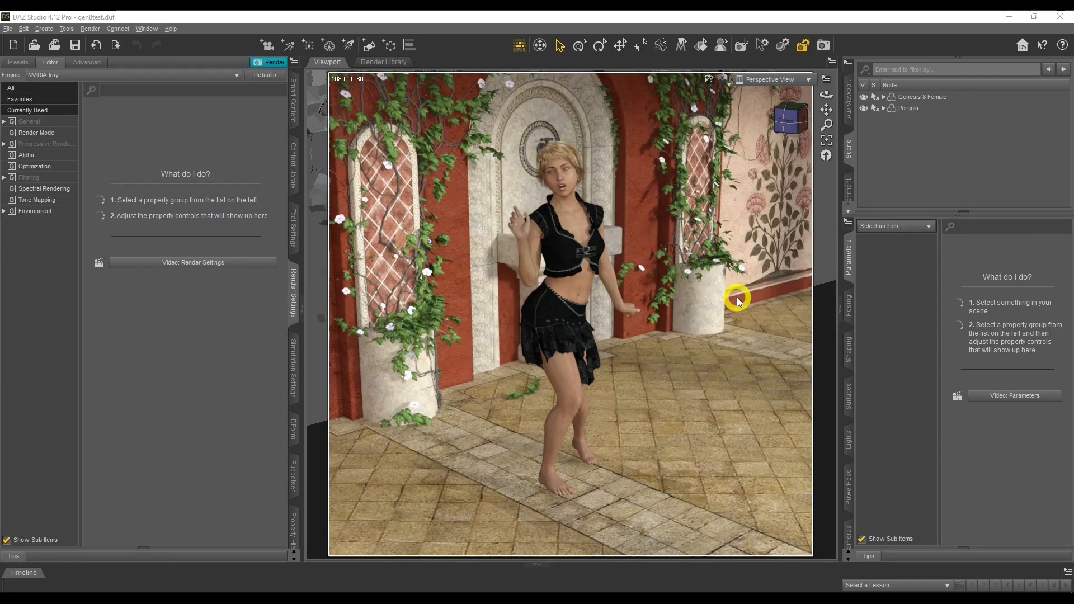
key("F9")
mouse_move(742, 104)
left_mouse_down()
mouse_move(827, 91)
mouse_move(762, 65)
mouse_move(688, 74)
mouse_move(751, 115)
left_mouse_up()
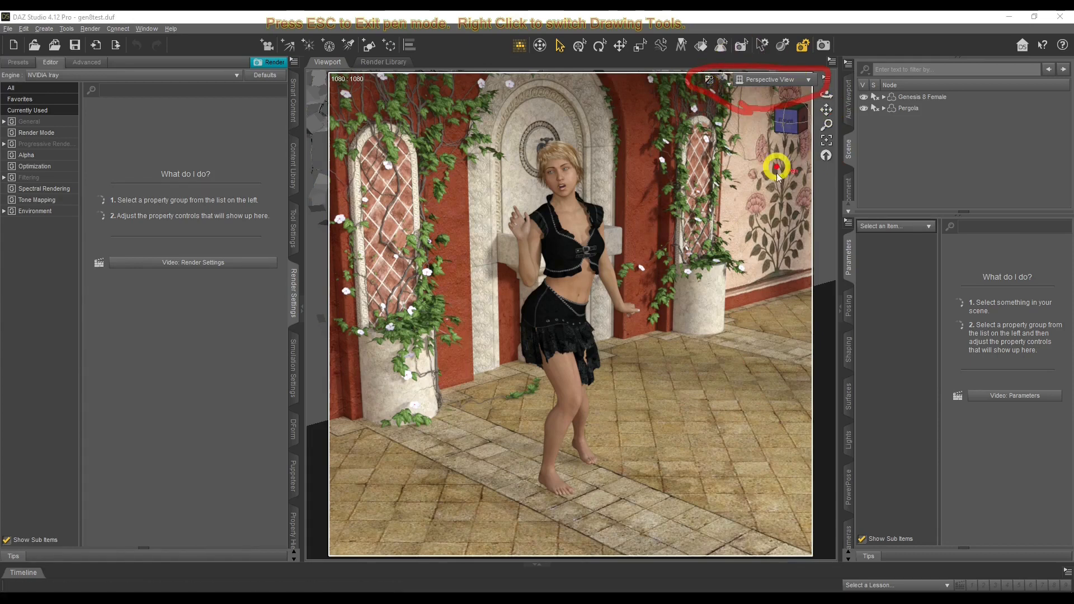
key("Escape")
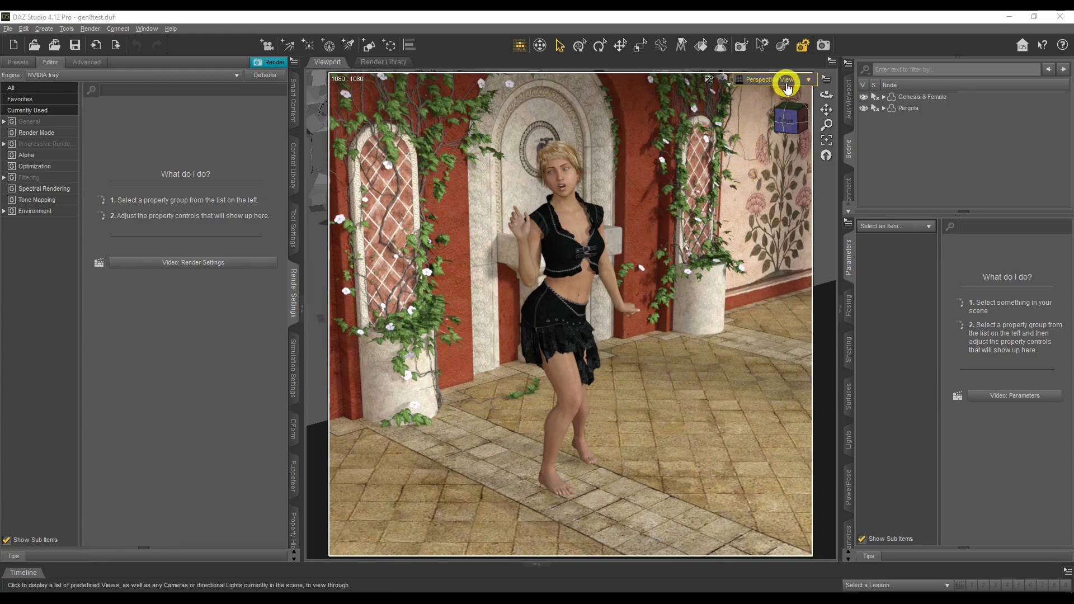
Create a new camera that copies the active perspective view and look through it in the viewport.
left_click(45, 29)
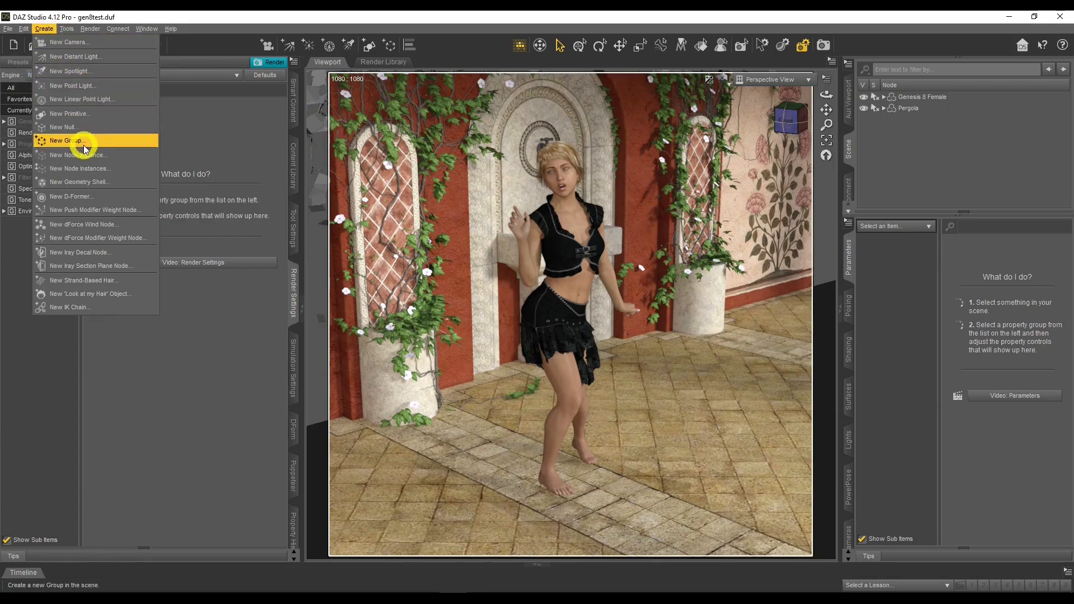
left_click(98, 44)
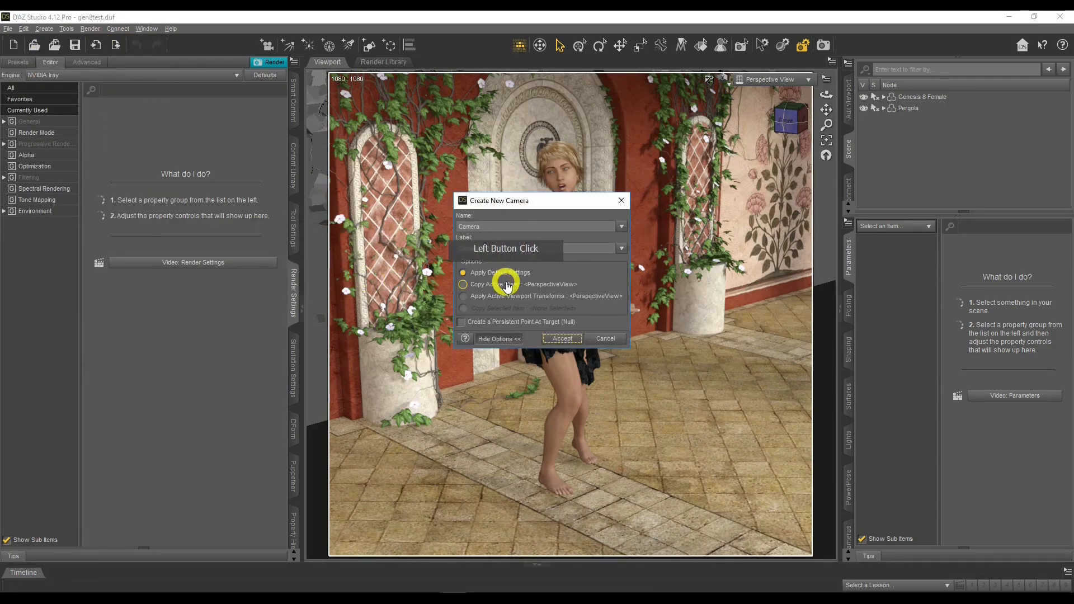
left_click(540, 287)
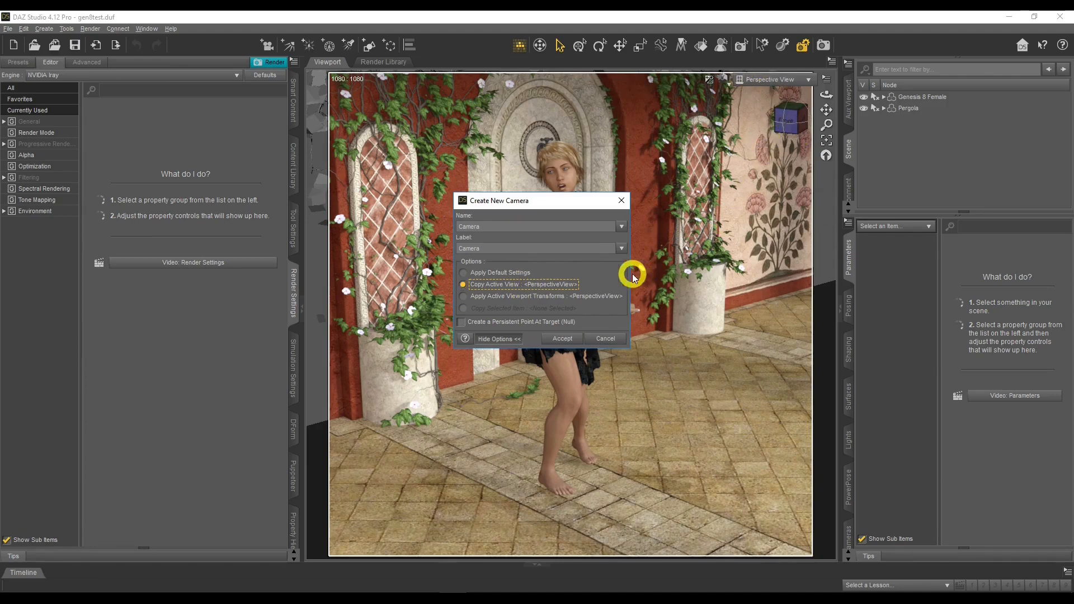
left_click(562, 339)
left_click(773, 80)
left_click(775, 178)
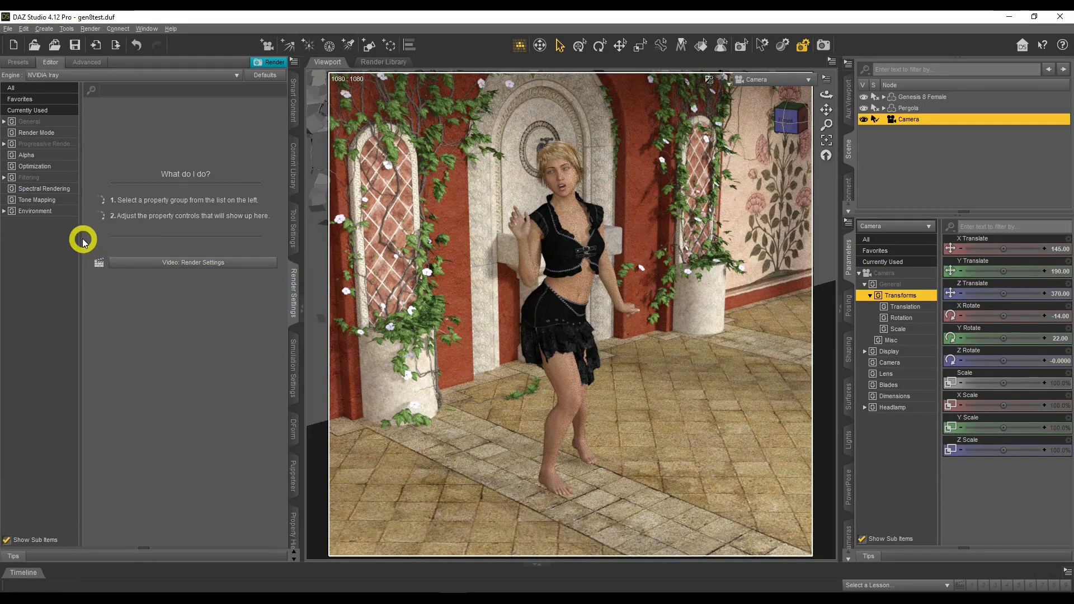
Raise the progressive rendering Max Samples to 15000.
left_click(45, 147)
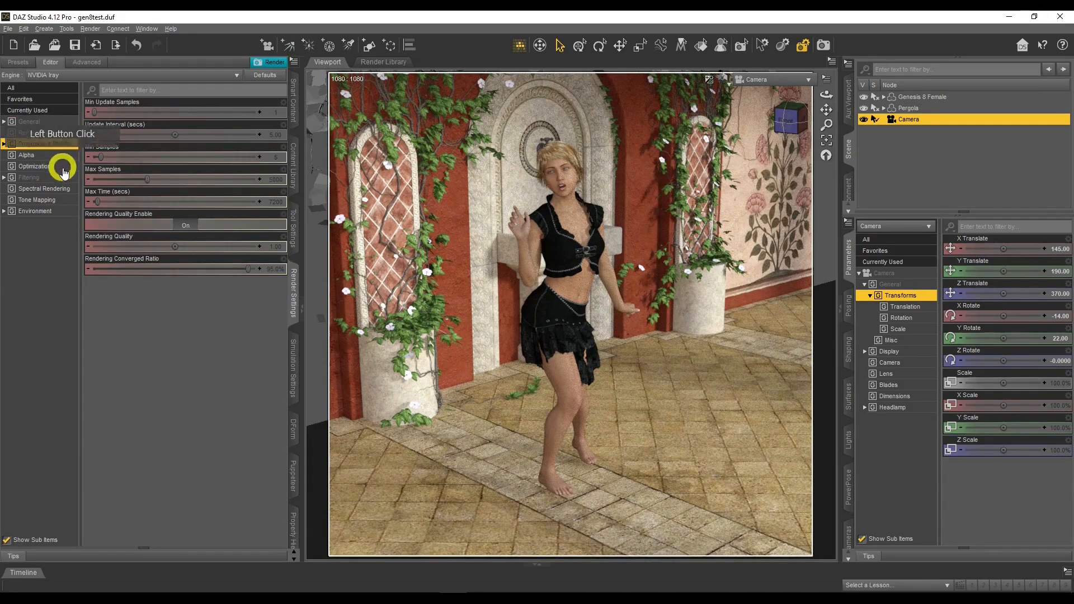
left_click_drag(146, 178, 310, 252)
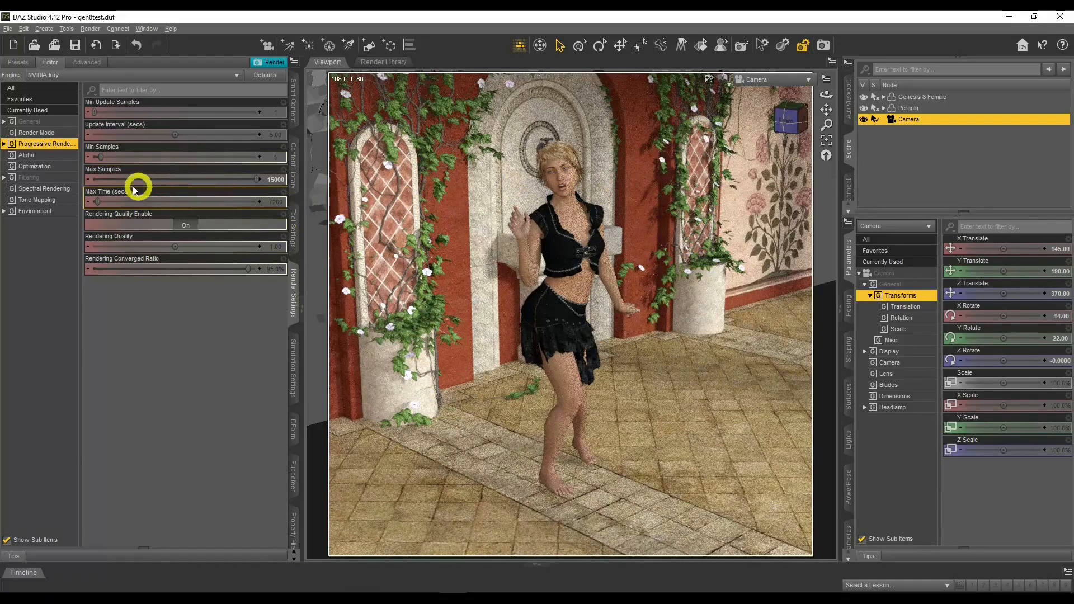
Turn on Post Denoiser Available, Post Denoiser Denoise Alpha and Post Denoiser Enable in the render filtering settings.
left_click(51, 178)
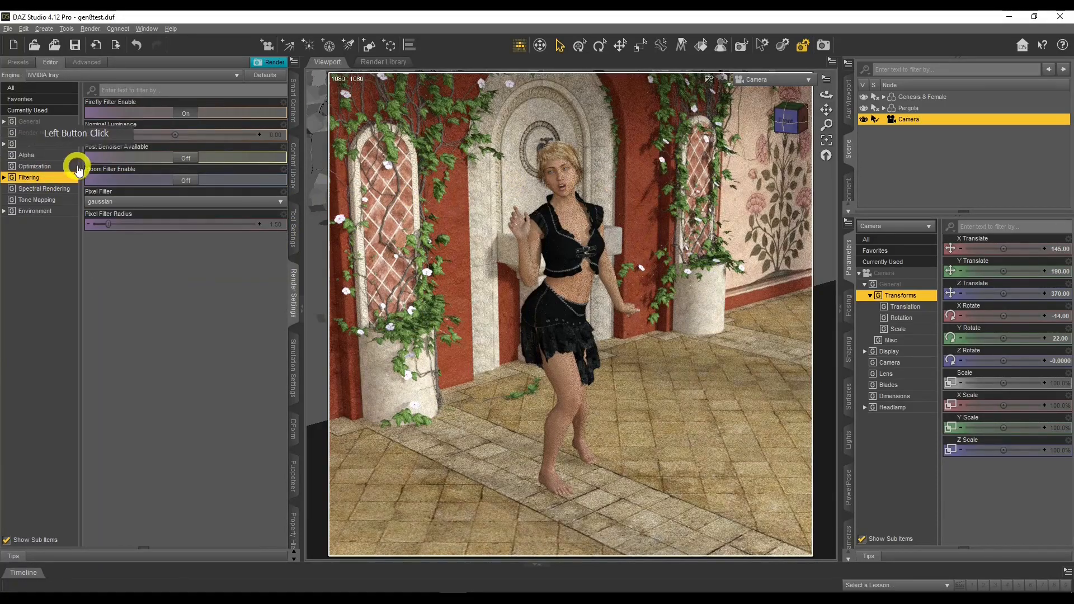
left_click(180, 158)
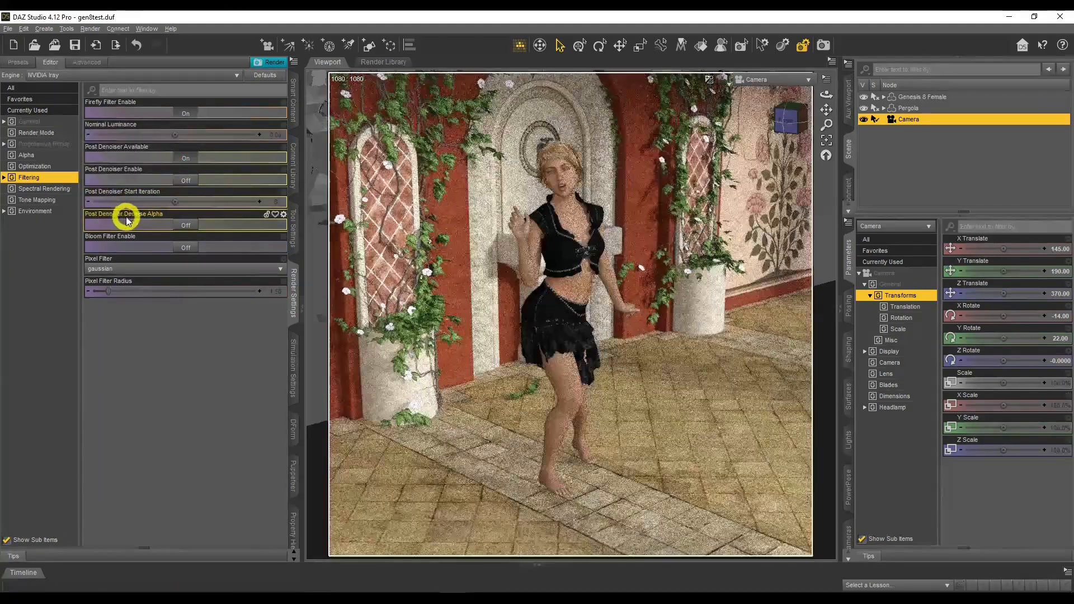
left_click(183, 226)
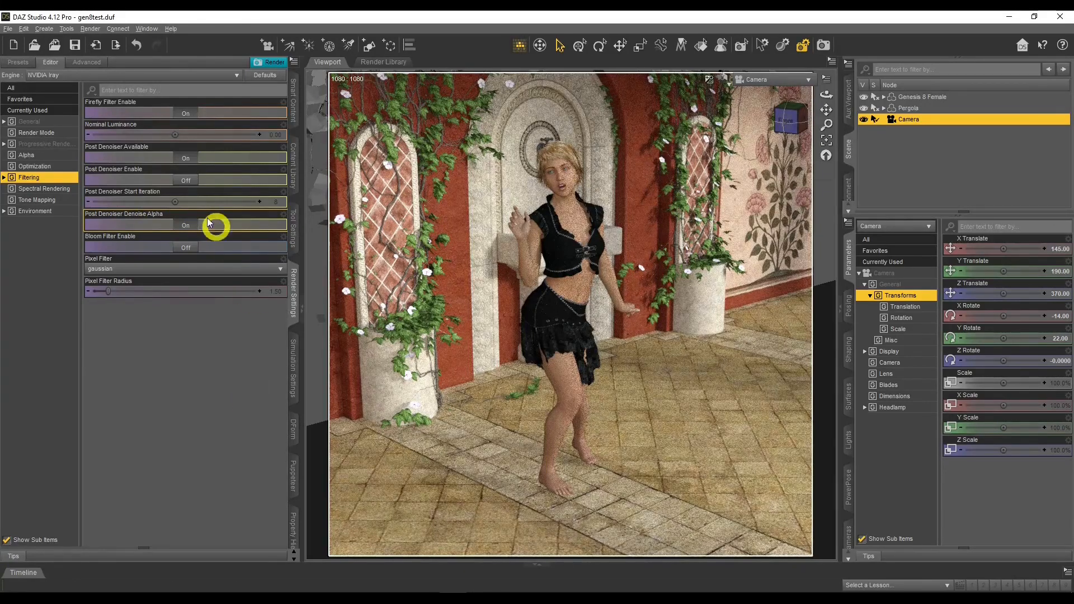
left_click(183, 181)
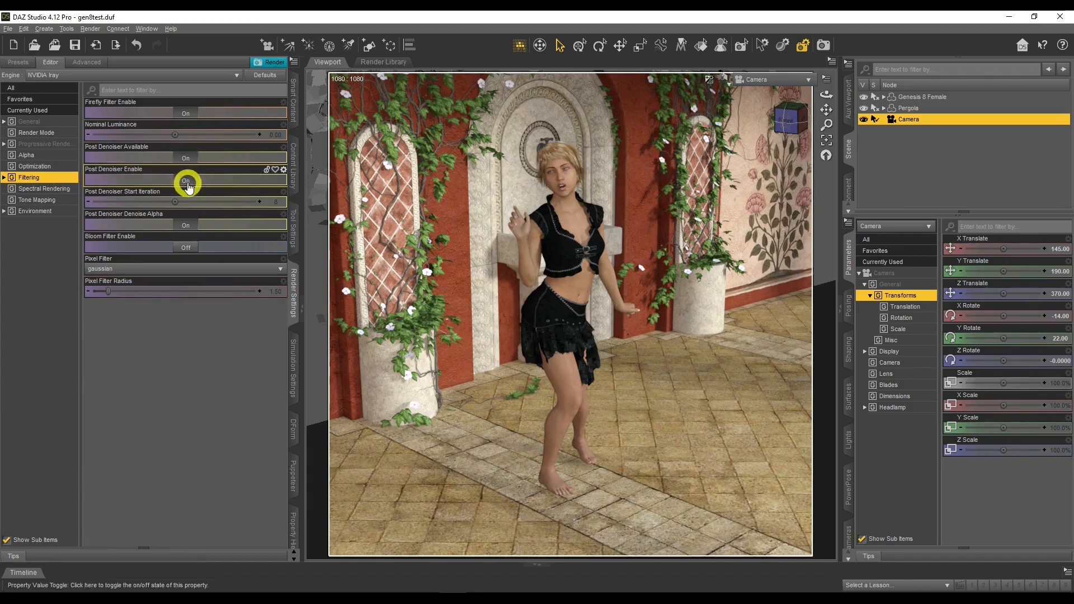
left_click(67, 145)
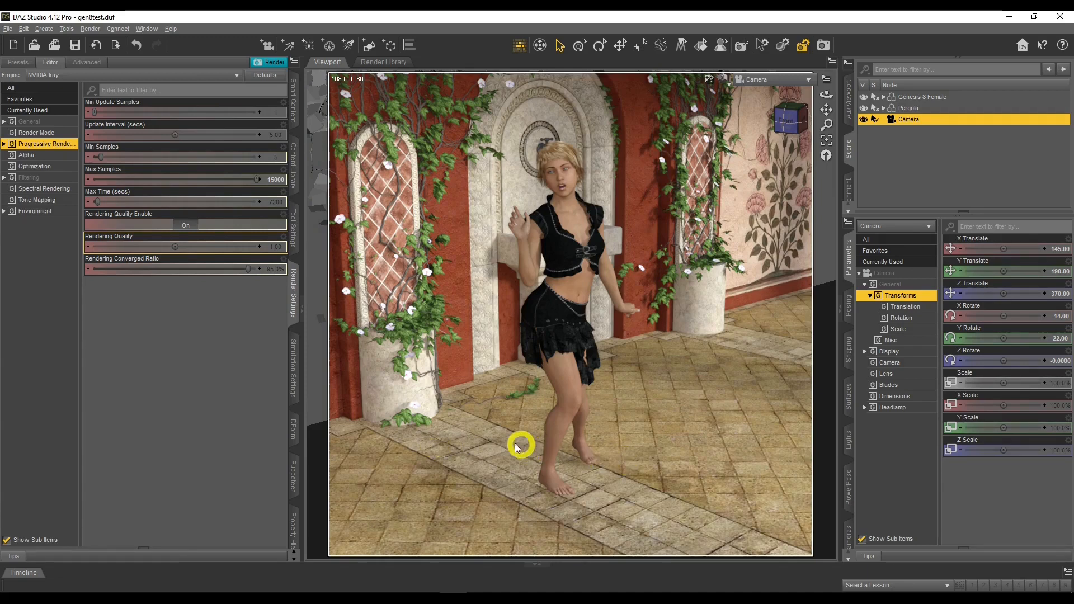
Set the render Environment Mode to Scene Only.
left_click(52, 213)
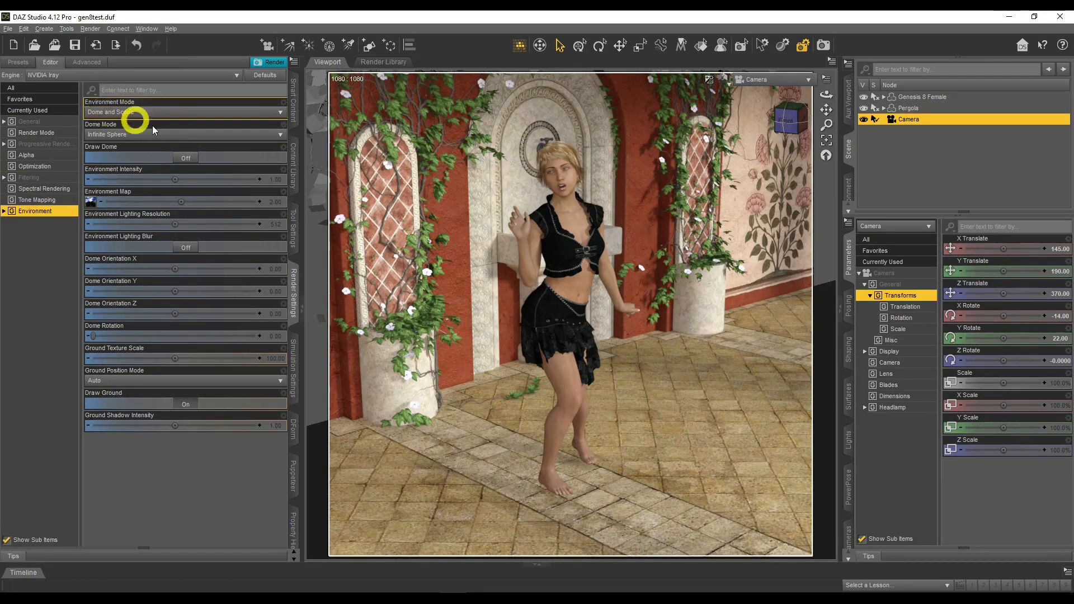
mouse_move(90, 205)
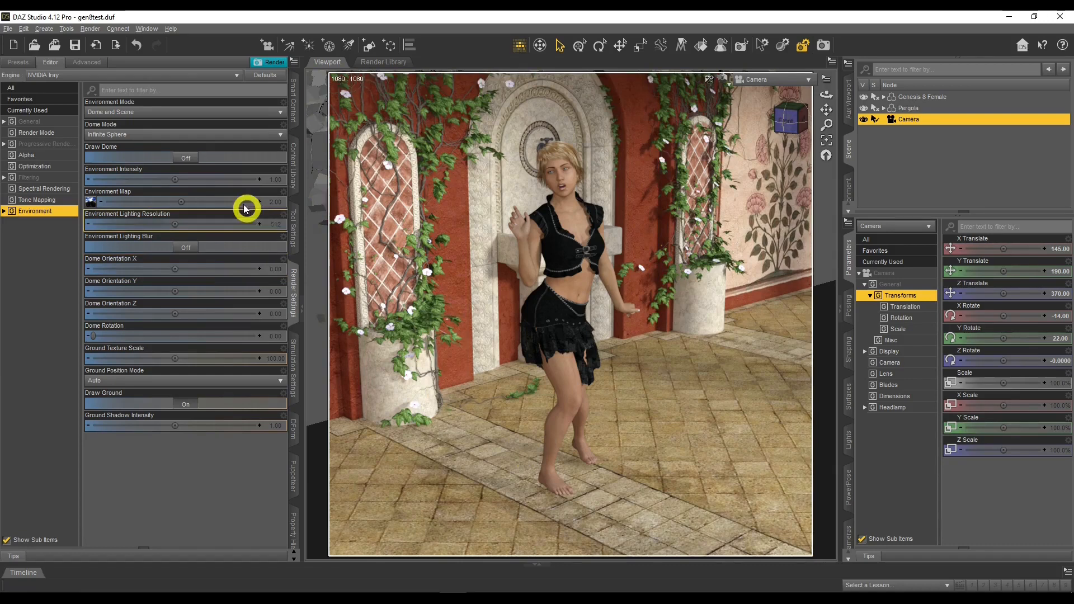
left_click(132, 106)
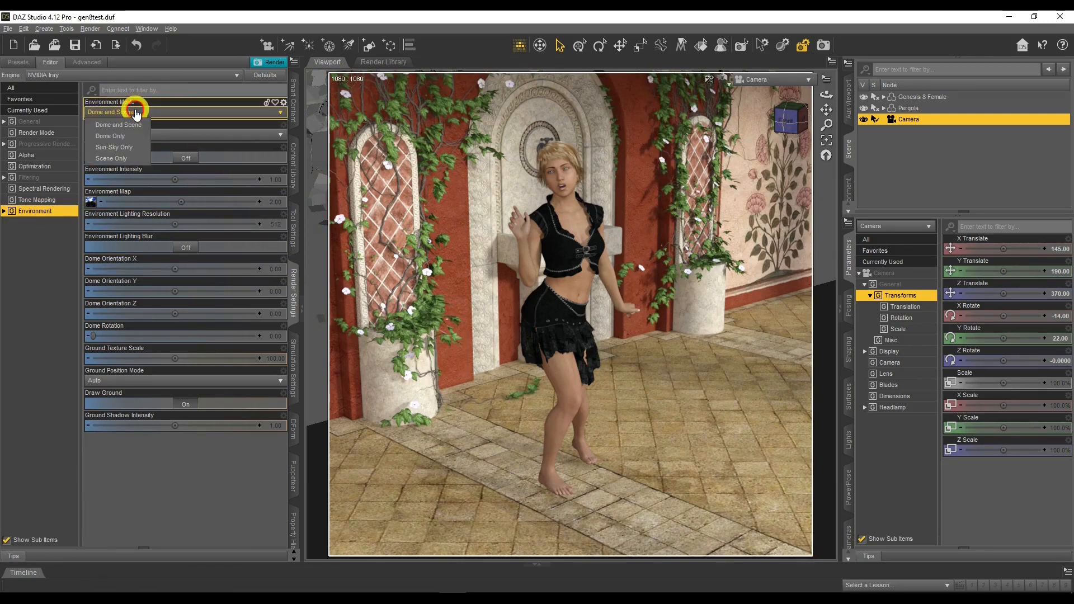
left_click(123, 159)
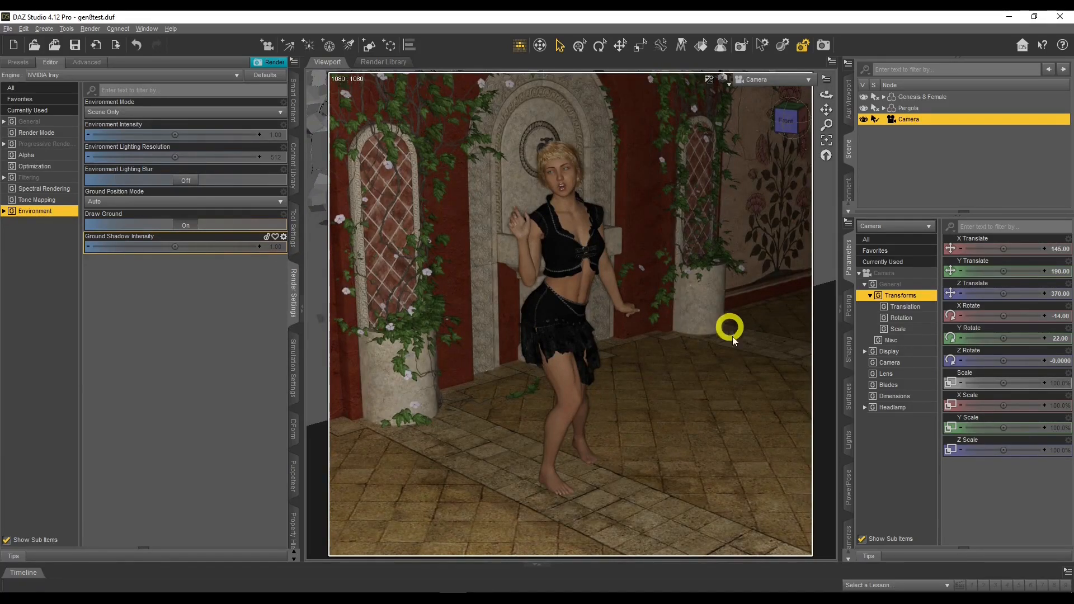
Set the new camera's Headlamp Mode to Off.
left_click(885, 408)
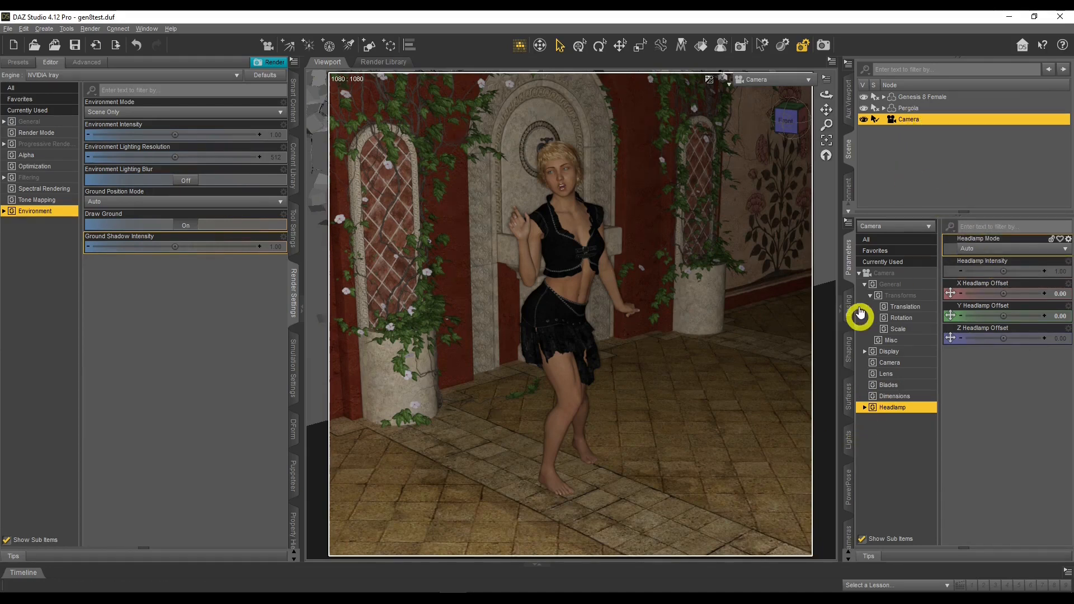
left_click(979, 248)
left_click(976, 285)
left_click(865, 284)
left_click(576, 247)
left_click(874, 358)
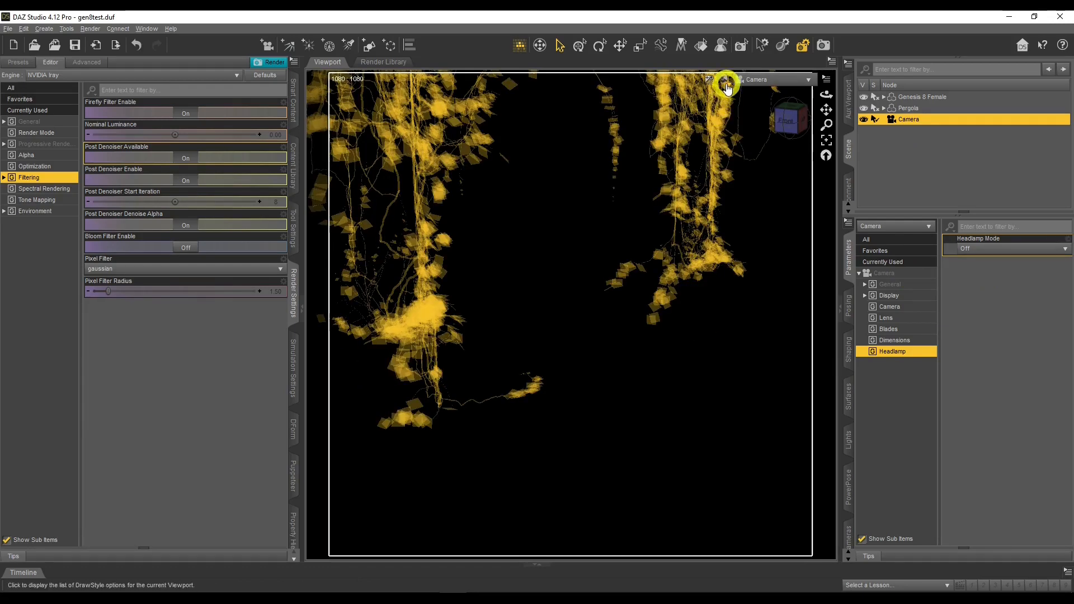
Switch the viewport from the Iray preview to a textured draw style and toggle the preview lighting so the figure is lit.
left_click(726, 85)
left_click(731, 186)
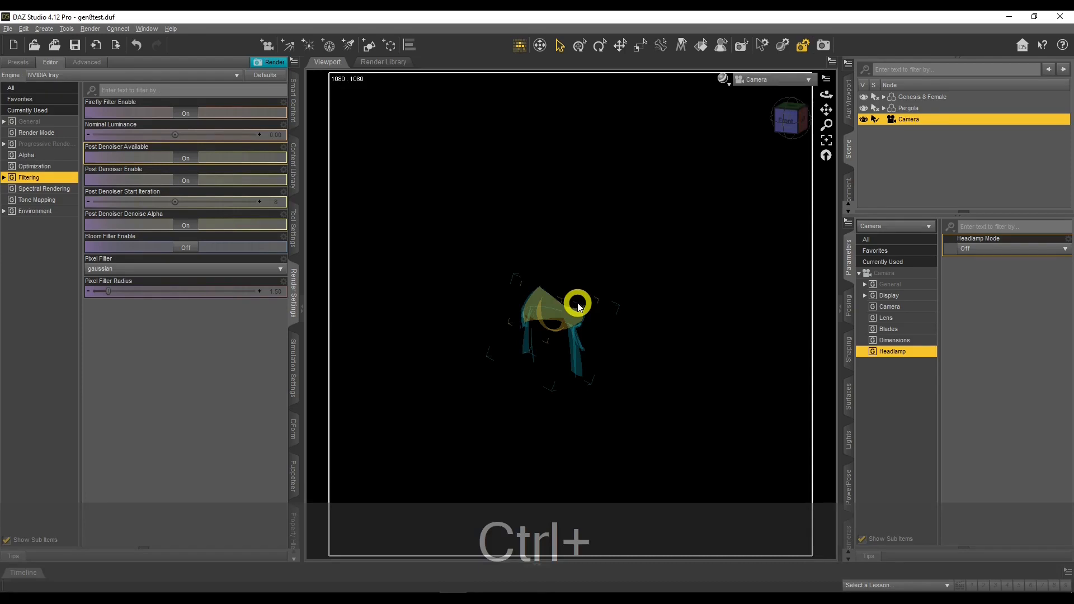
key("ctrl+l")
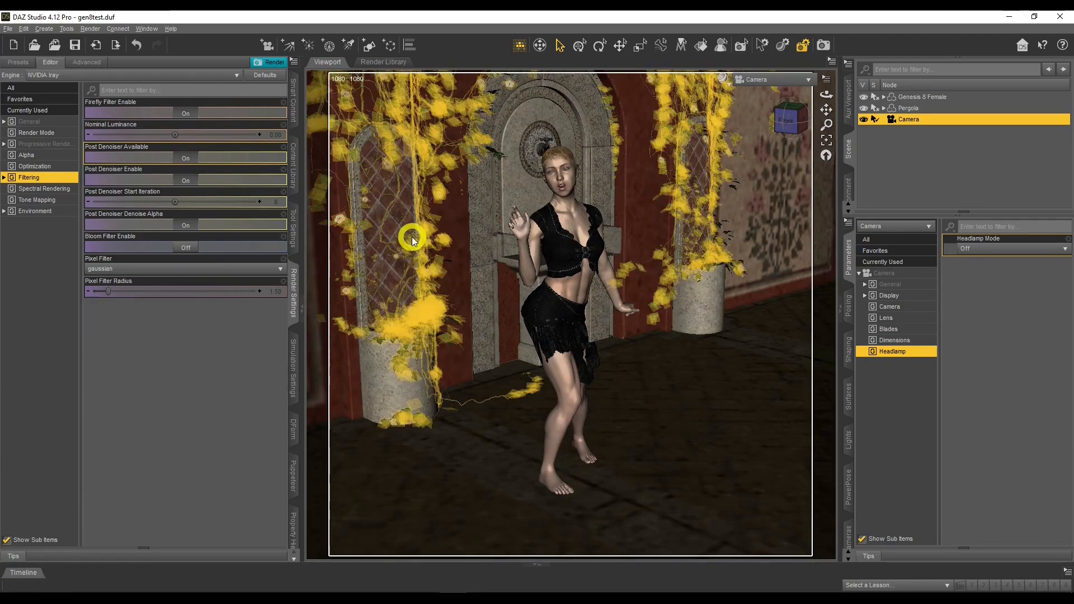
Switch the viewport to Perspective View and frame the whole pergola from above and behind the figure.
left_click(762, 80)
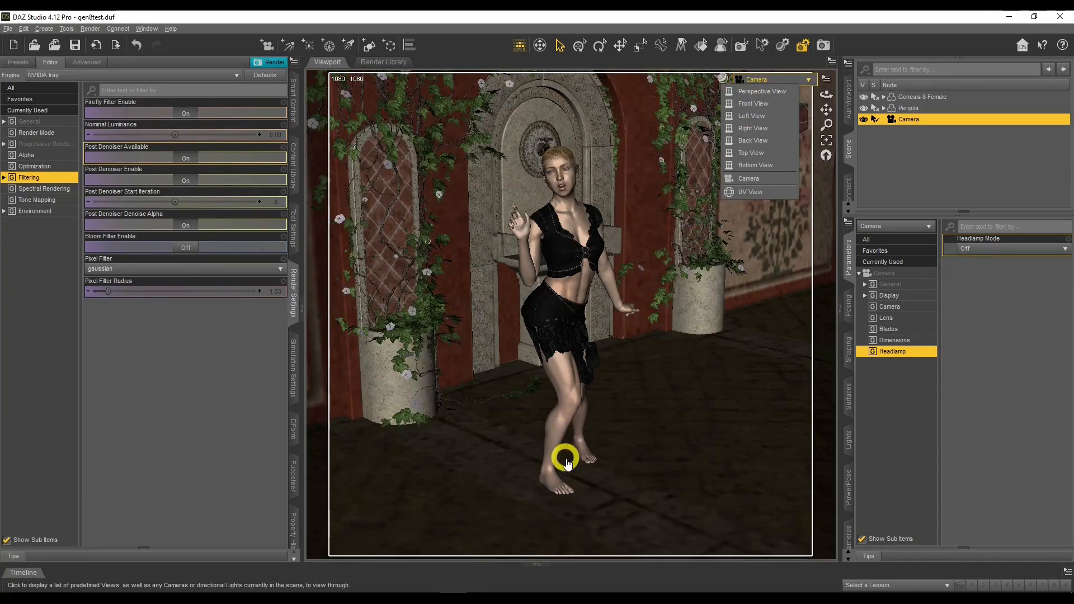
left_click(770, 94)
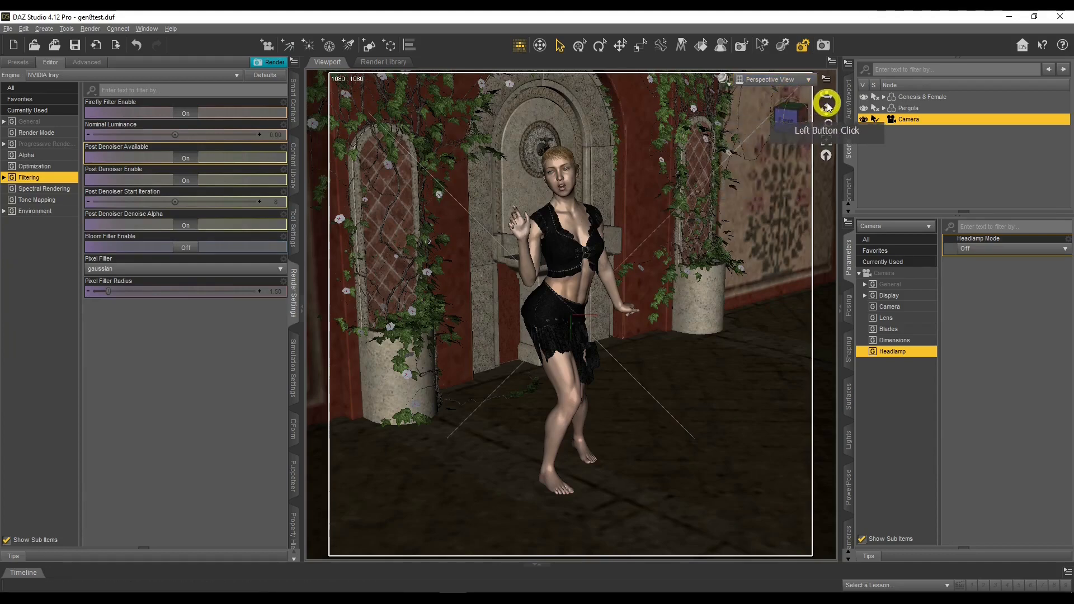
left_click_drag(828, 107, 736, 239)
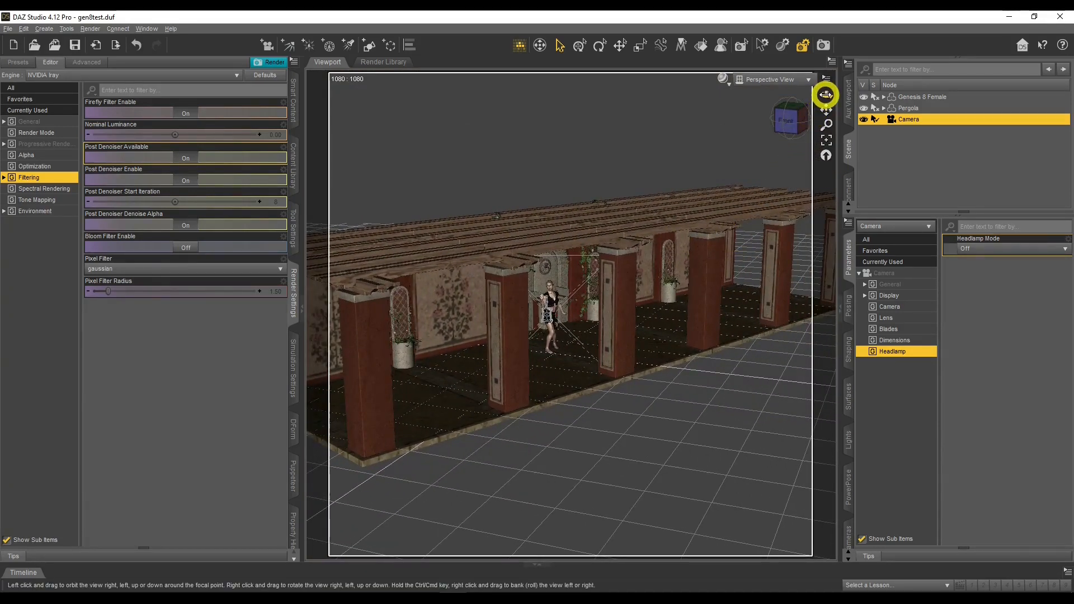
left_click_drag(826, 95, 812, 101)
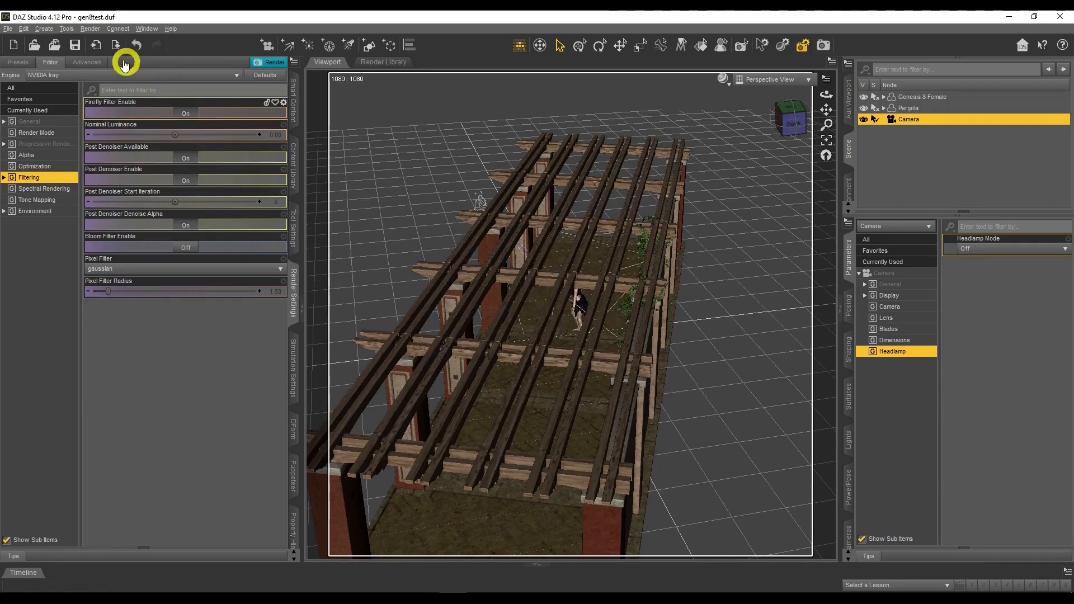
Create a new spotlight using the active perspective view's transforms and look through it in the viewport.
left_click(44, 29)
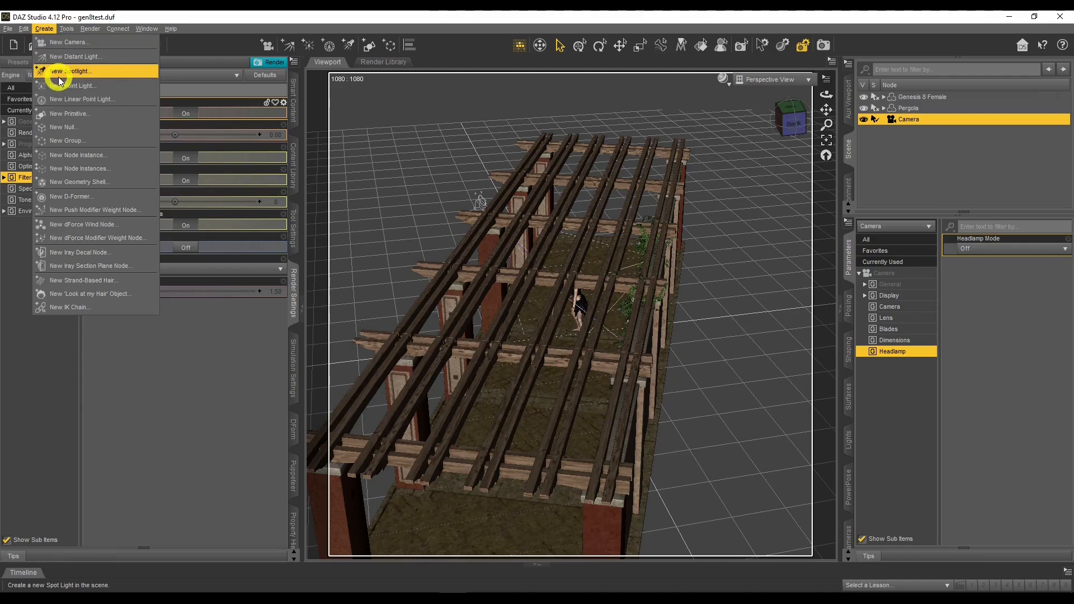
left_click(60, 75)
left_click(540, 285)
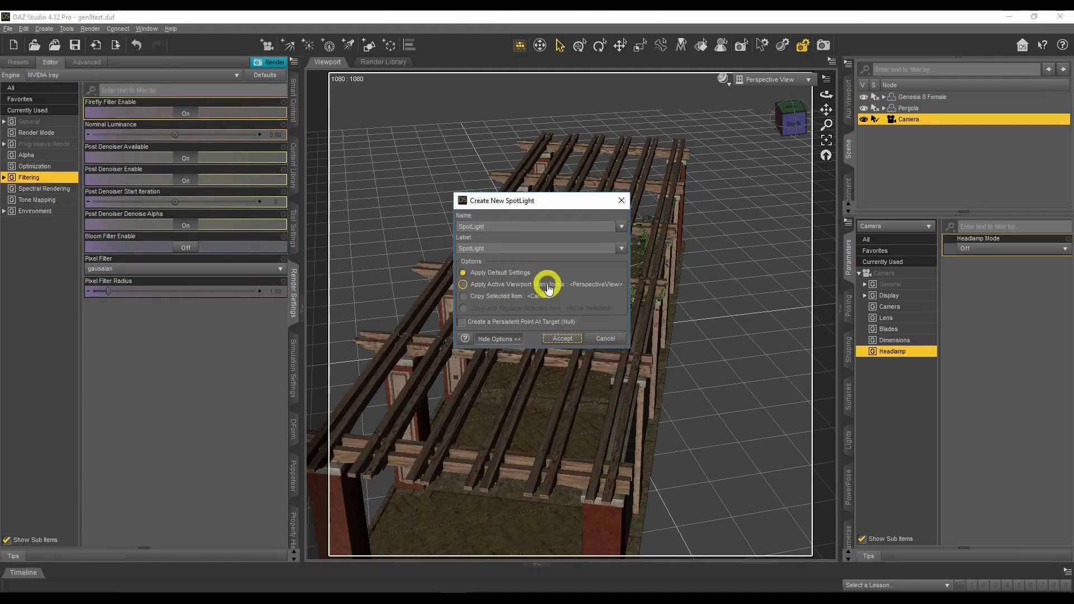
left_click(559, 340)
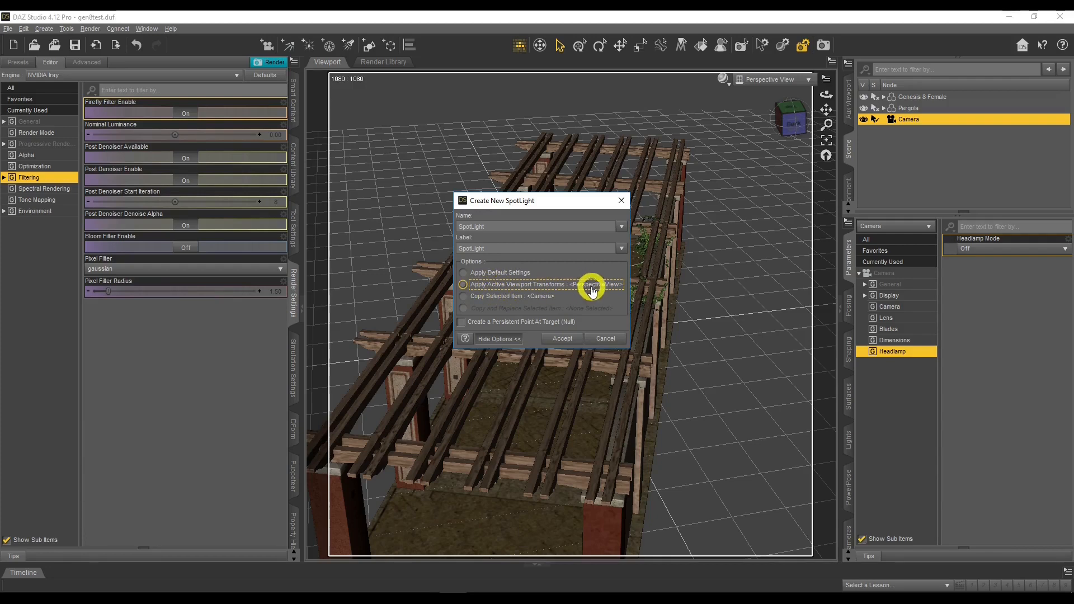
left_click(562, 338)
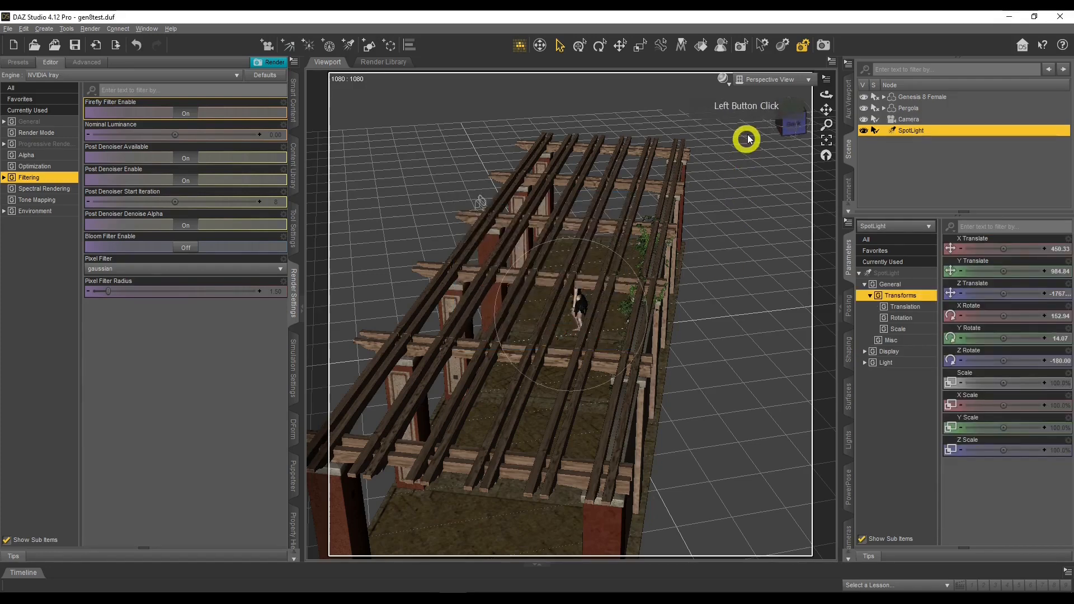
left_click(754, 83)
left_click(752, 186)
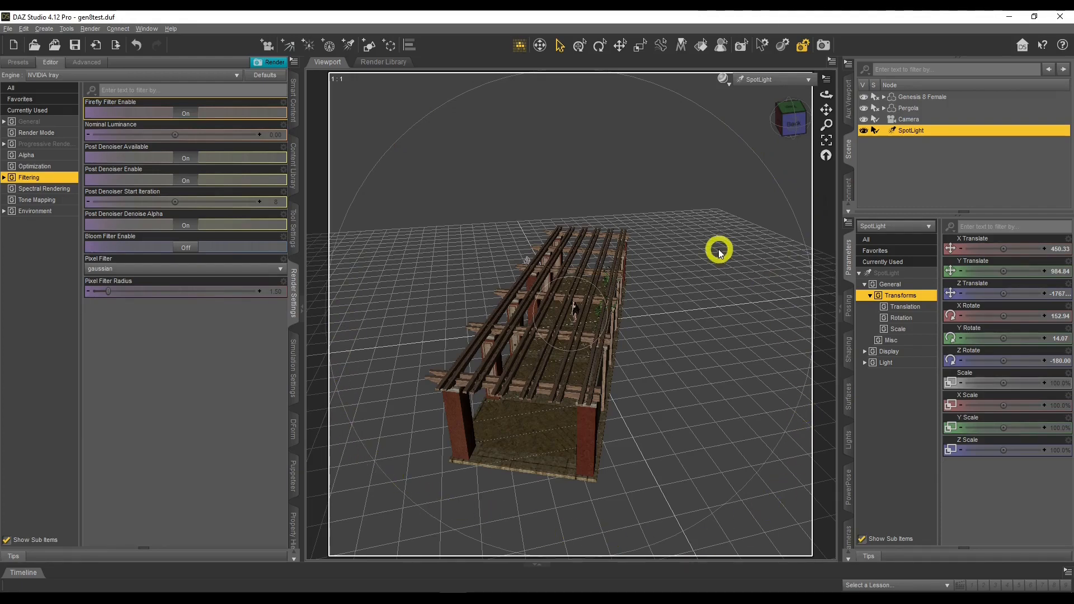
Move the spotlight closer to the pergola and orbit it so it aims at the figure from above and behind.
scroll(657, 266, "up", 2)
scroll(657, 266, "up", 6)
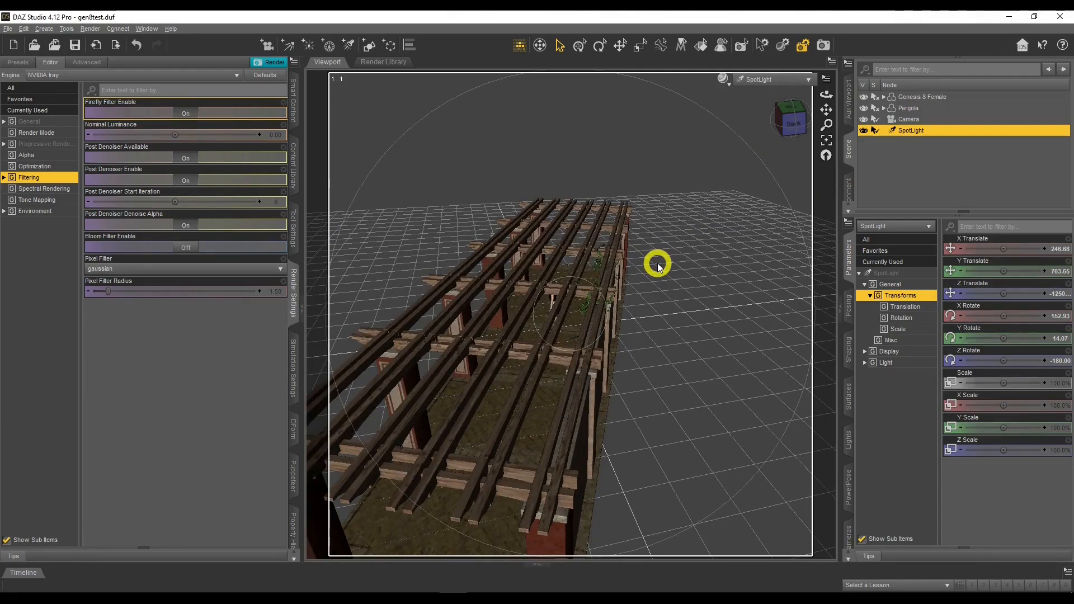
scroll(657, 265, "up", 5)
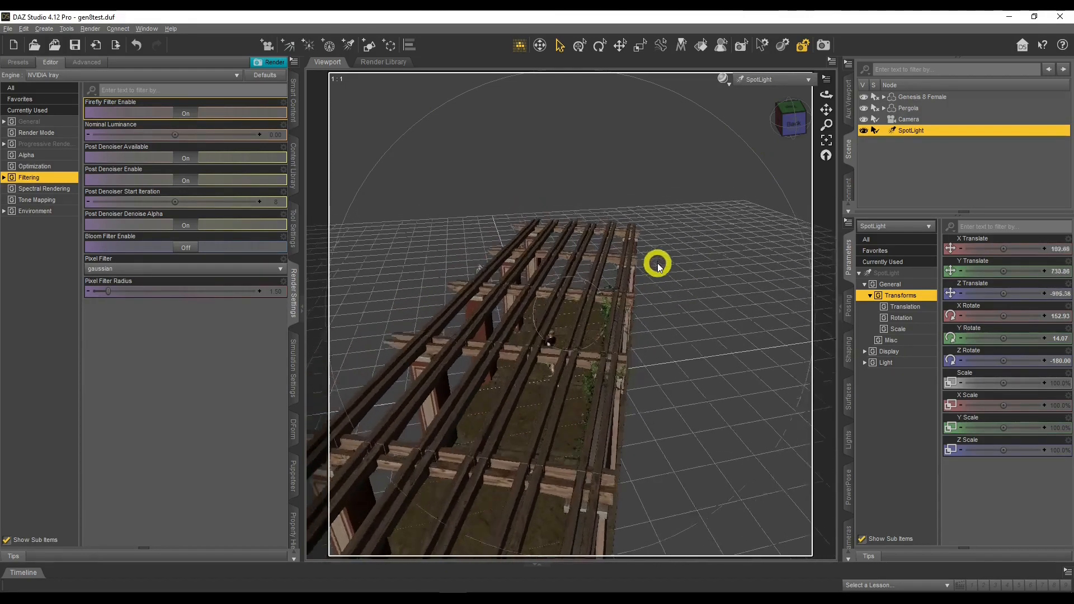
scroll(657, 266, "up", 3)
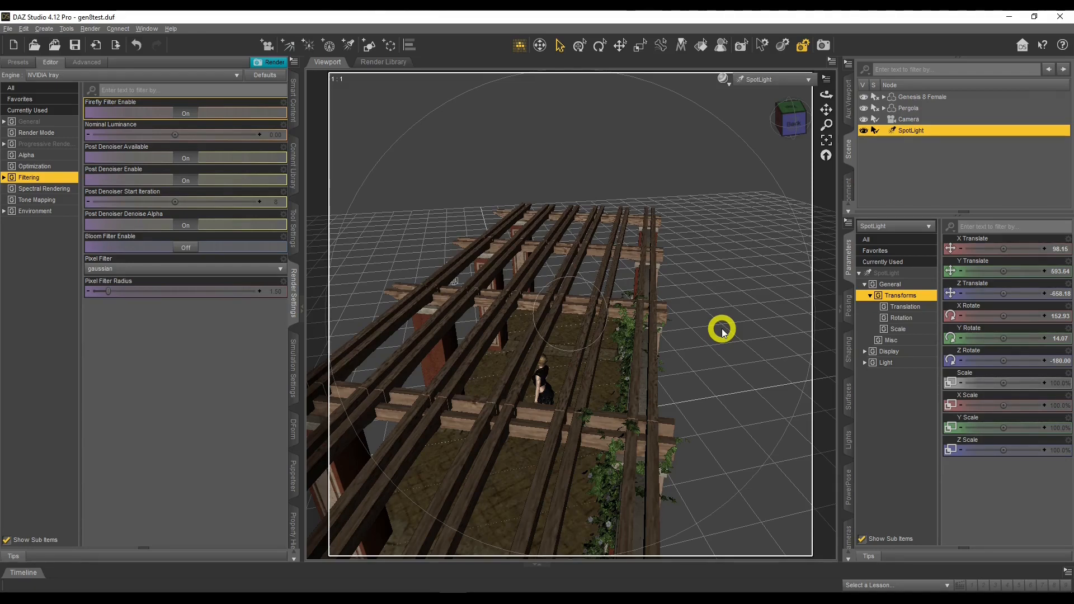
left_click_drag(824, 95, 824, 95)
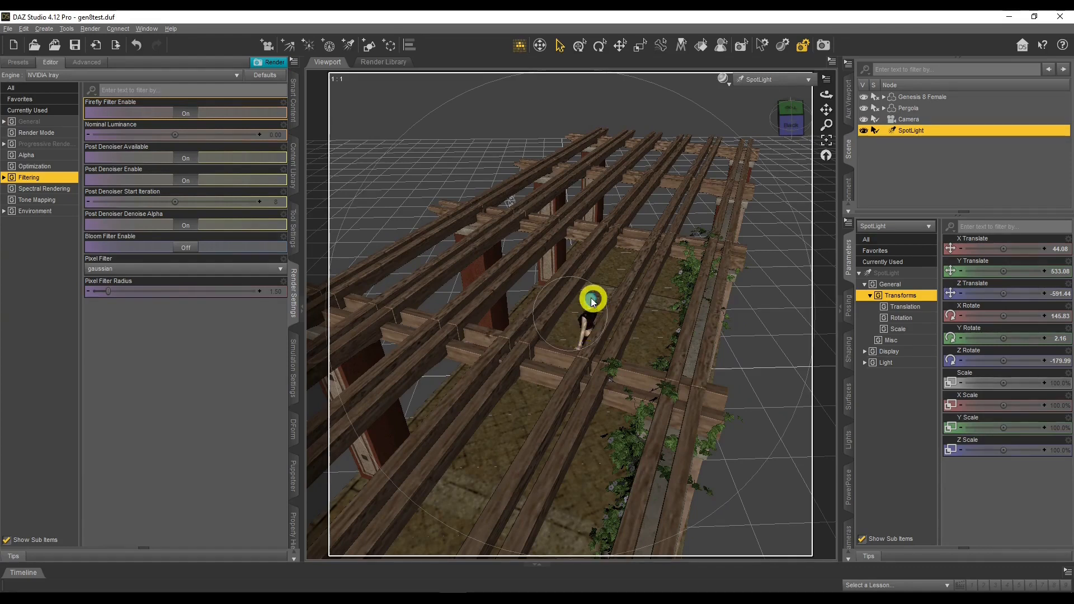
middle_click_drag(824, 275, 813, 256)
left_click_drag(827, 96, 827, 96)
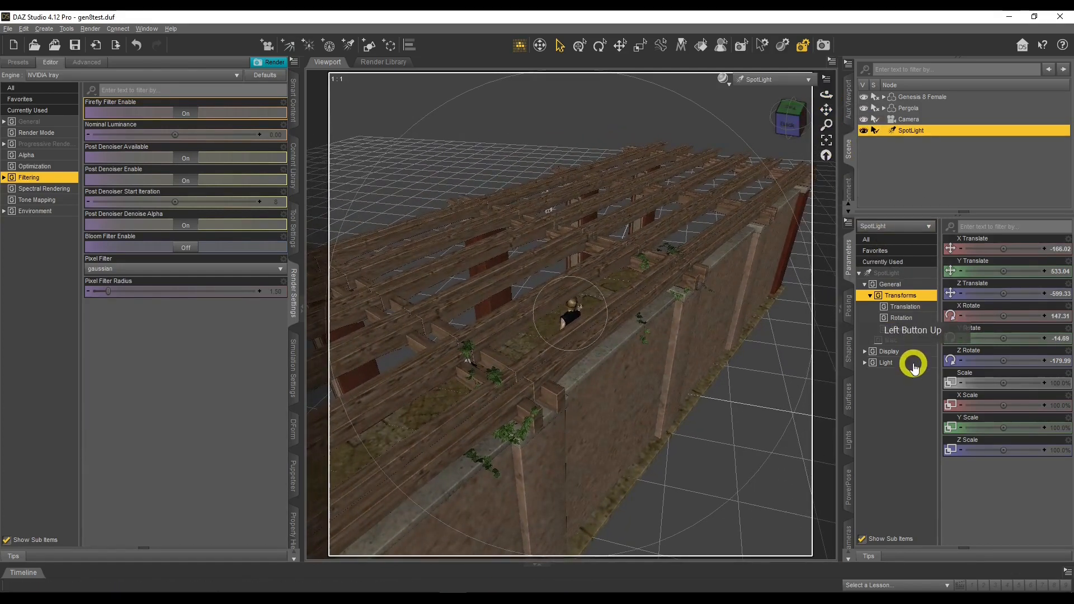
Set the spotlight's Spread Angle to 4.00 and recentre its beam on the figure's head and shoulders.
left_click(888, 364)
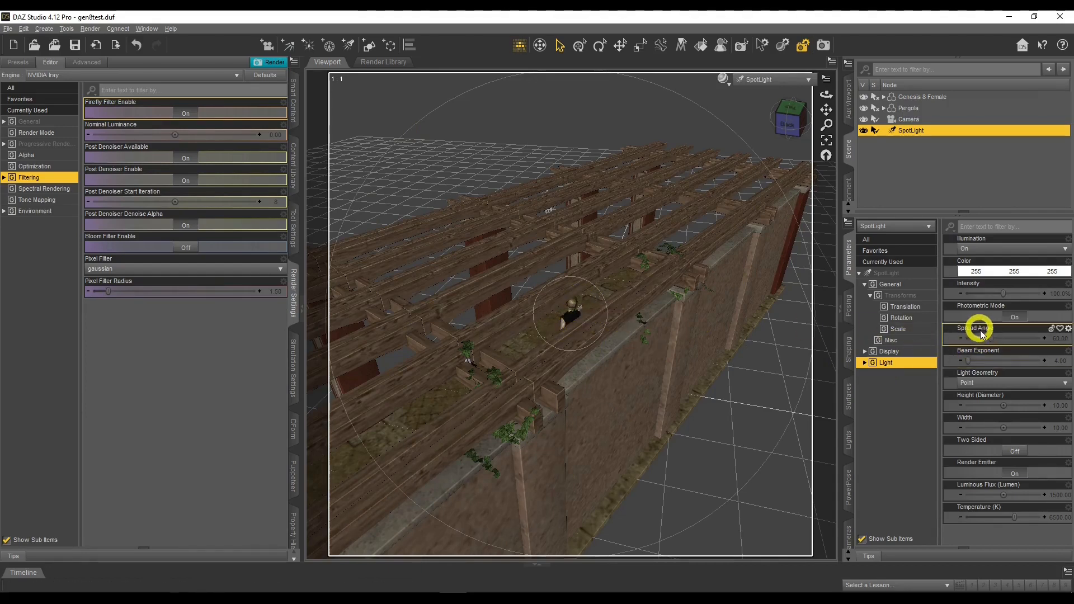
left_click_drag(986, 335, 967, 338)
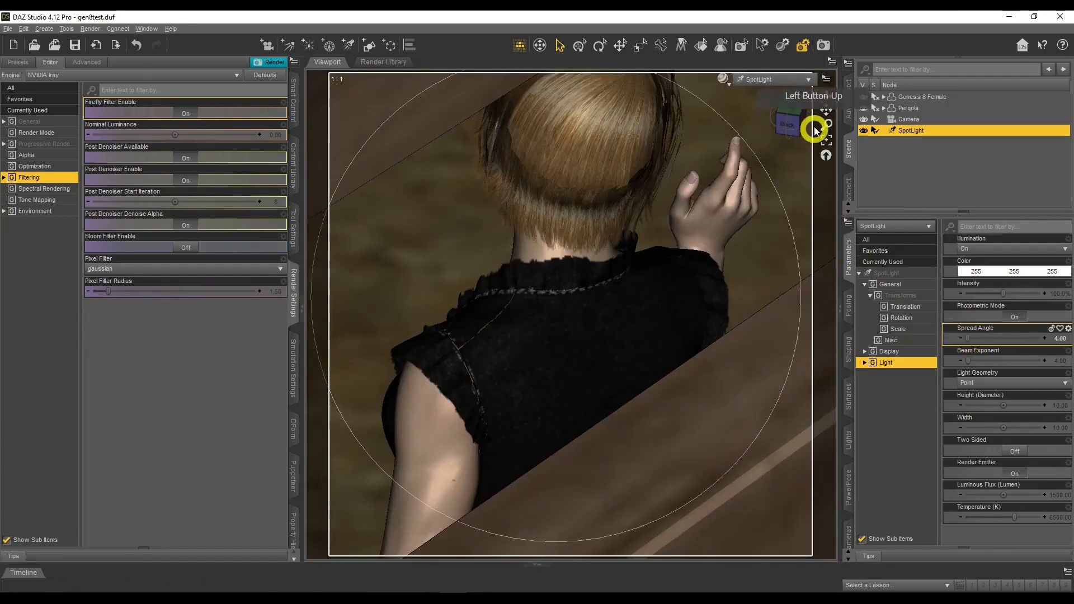
left_click_drag(826, 110, 826, 111)
Switch the viewport to the Camera view and preview the spotlight in NVIDIA Iray.
left_click(778, 84)
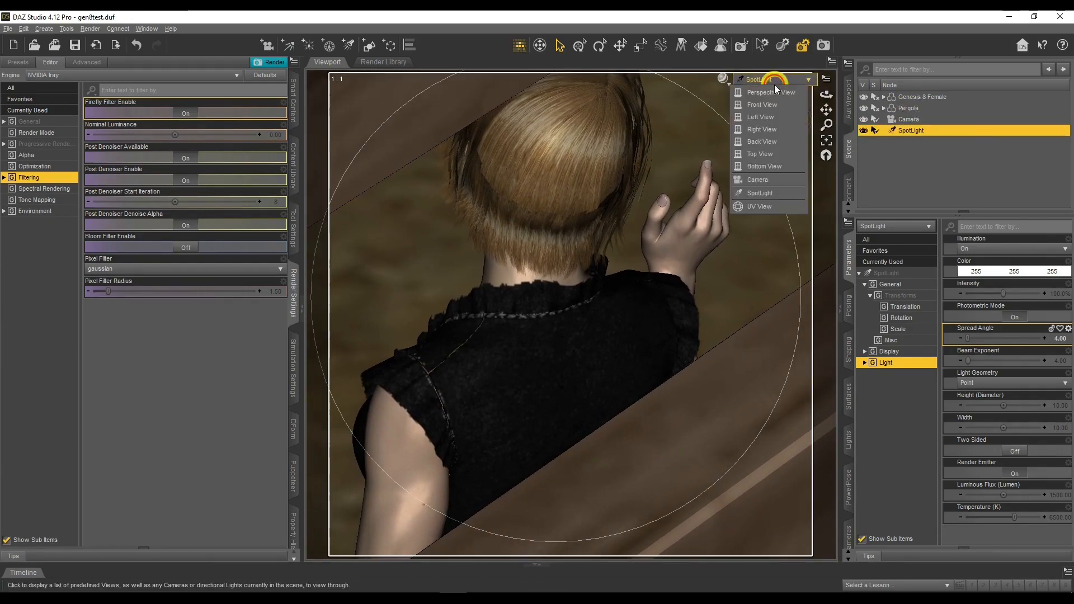
left_click(781, 180)
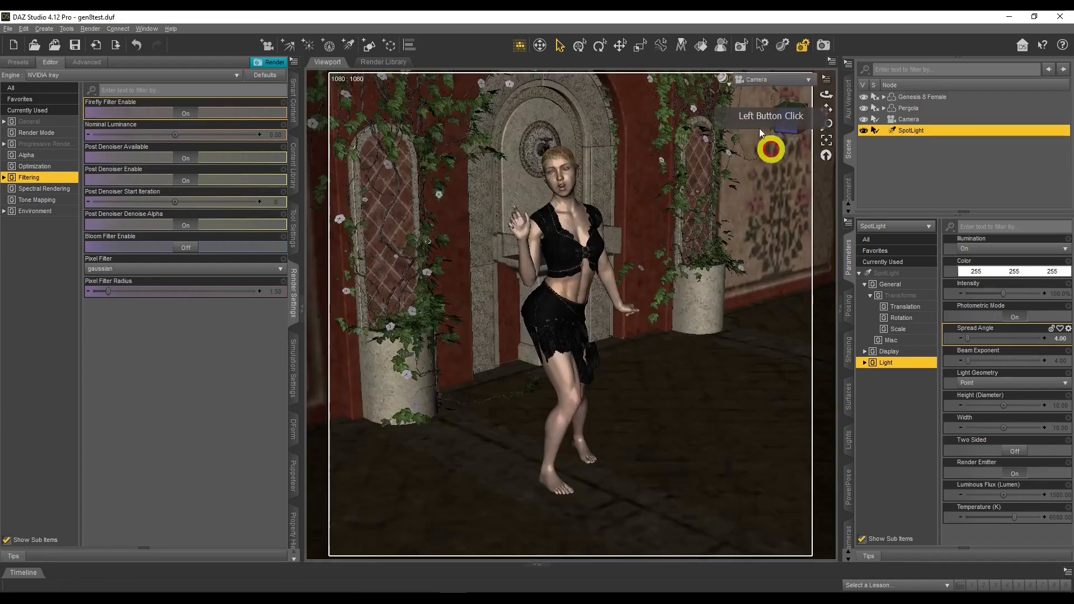
left_click(731, 87)
left_click(741, 213)
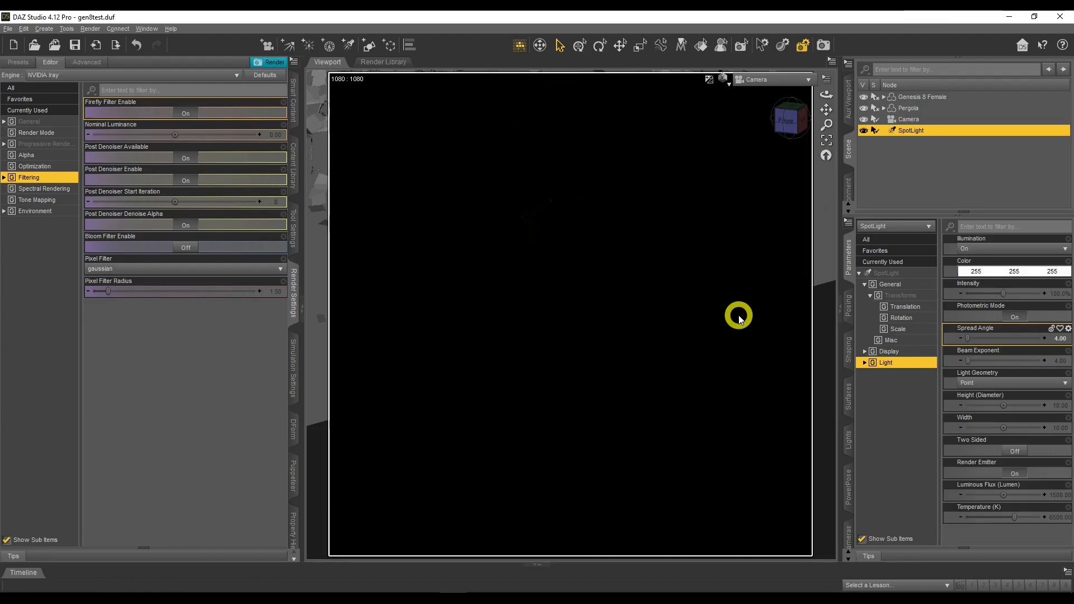
Set the spotlight's Light Geometry to Rectangle and its Luminous Flux to 150000 lumens.
left_click(984, 383)
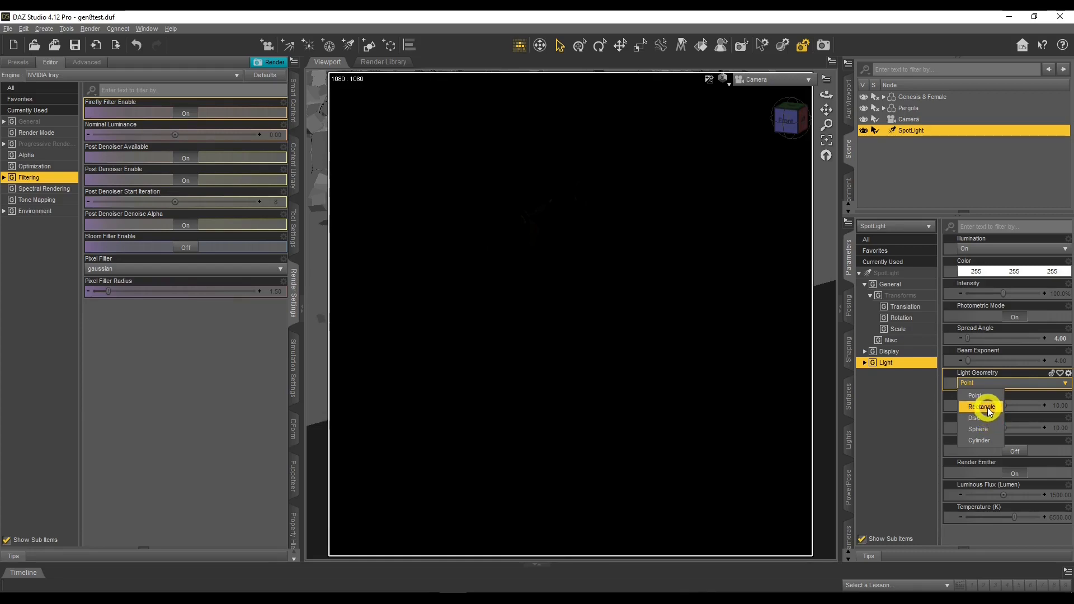
left_click(988, 407)
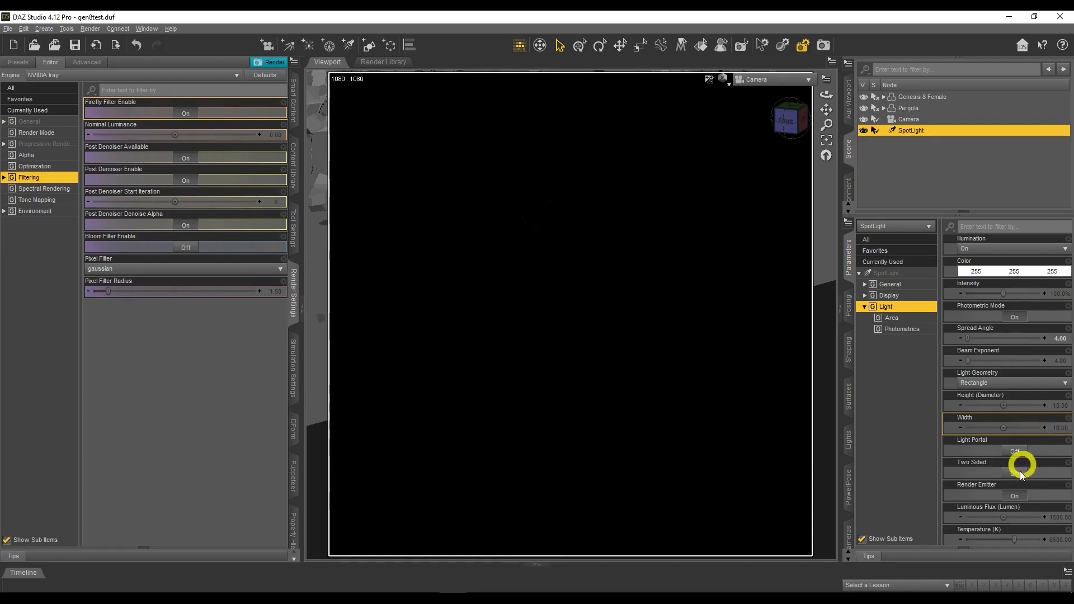
left_click(1063, 519)
left_click(1011, 517)
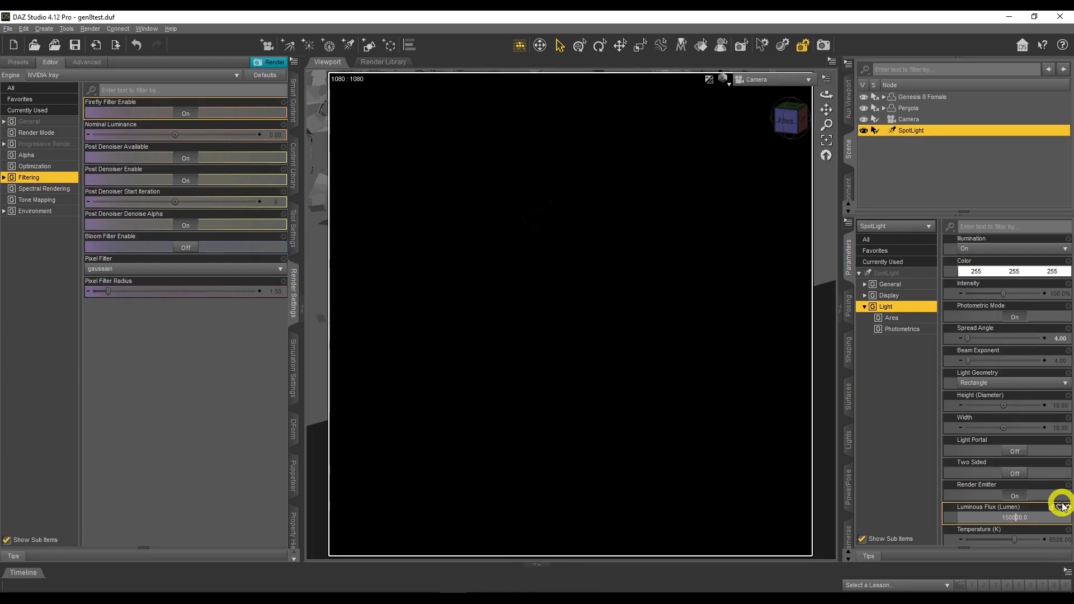
key("Return")
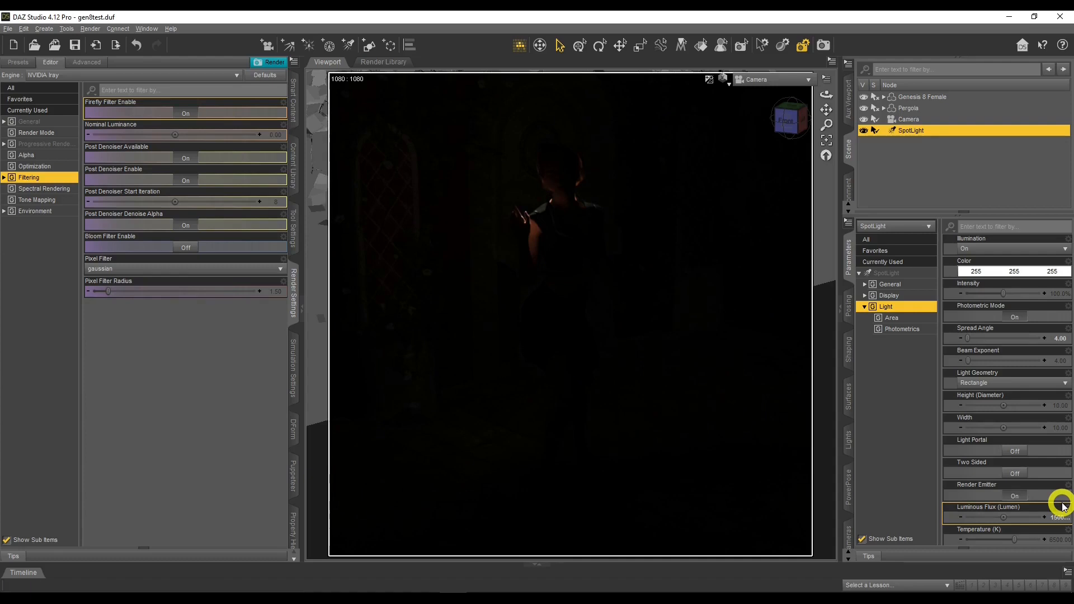
Raise the spotlight's Luminous Flux further, beyond 150000 lumens, to light the figure more strongly.
left_click(1057, 518)
left_click(1011, 518)
key("Return")
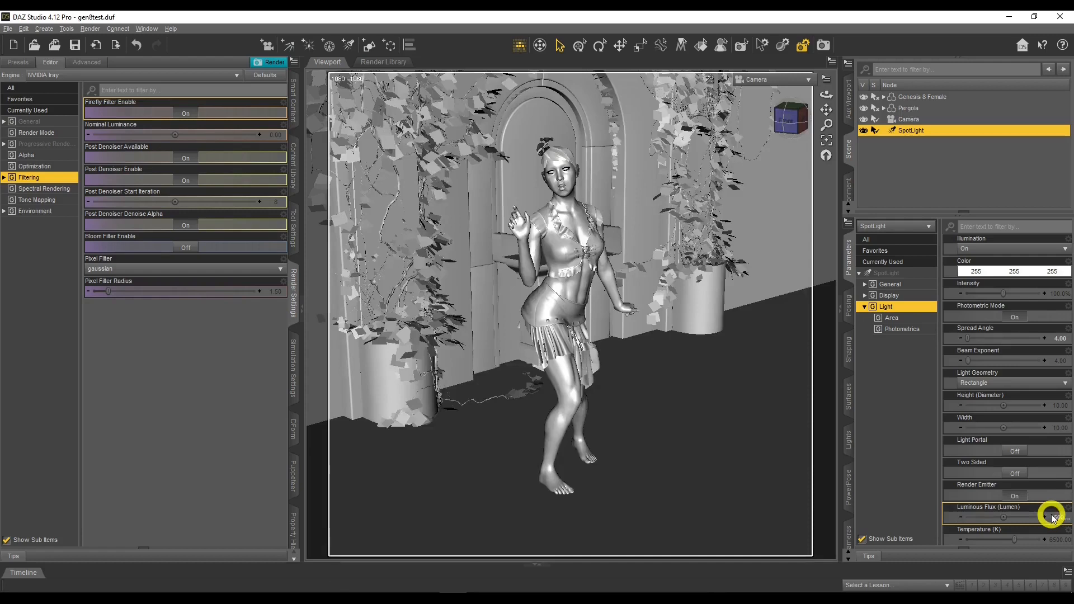
Look through the spotlight in Texture Shaded style and shift it so the beam covers the figure's whole head.
left_click(725, 79)
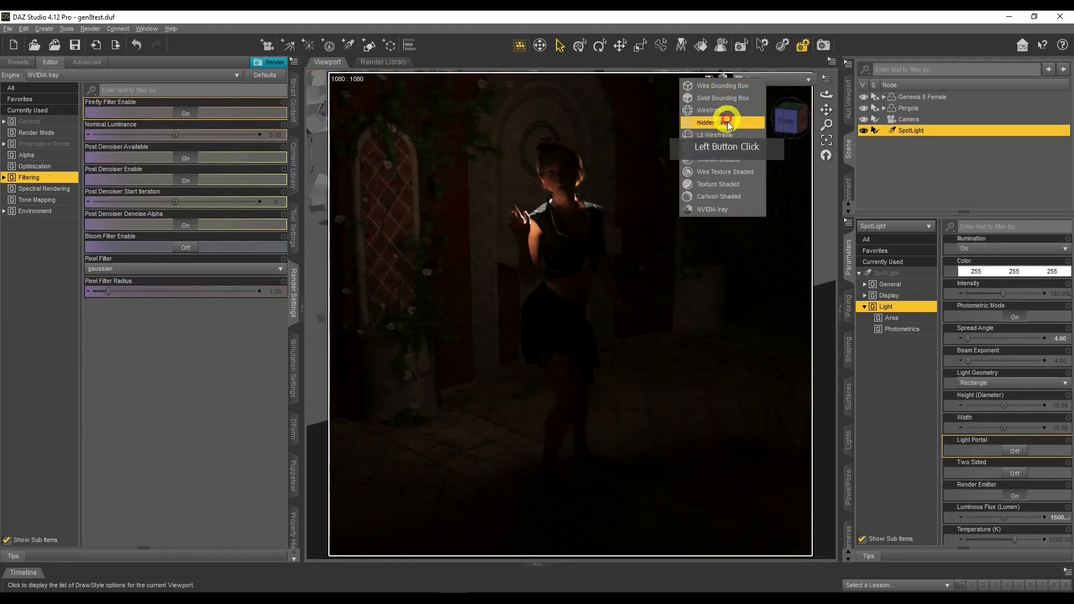
left_click(732, 185)
left_click(753, 79)
left_click(738, 187)
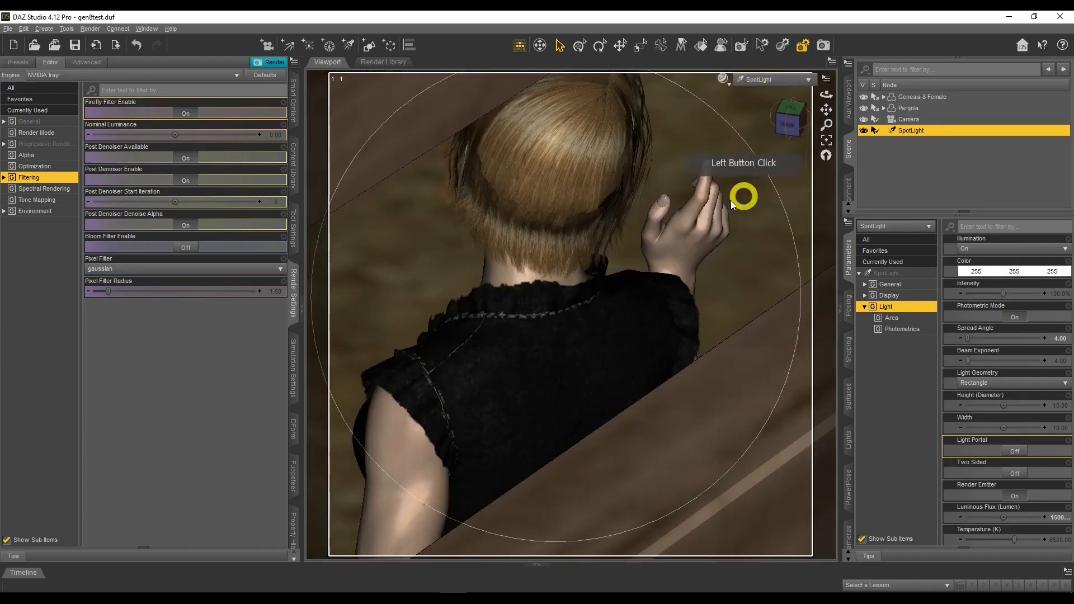
mouse_move(826, 109)
left_mouse_down()
mouse_move(826, 93)
mouse_move(827, 109)
left_mouse_up()
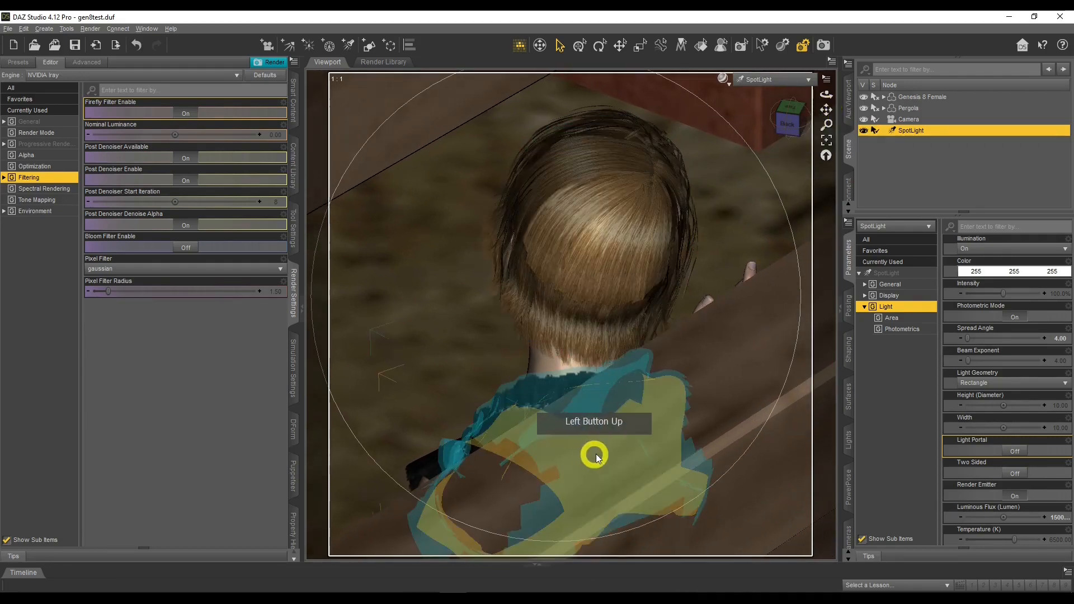
Examine the spotlight's beam path through the pergola's roof beams to the figure in Perspective View.
left_click(780, 79)
left_click(780, 88)
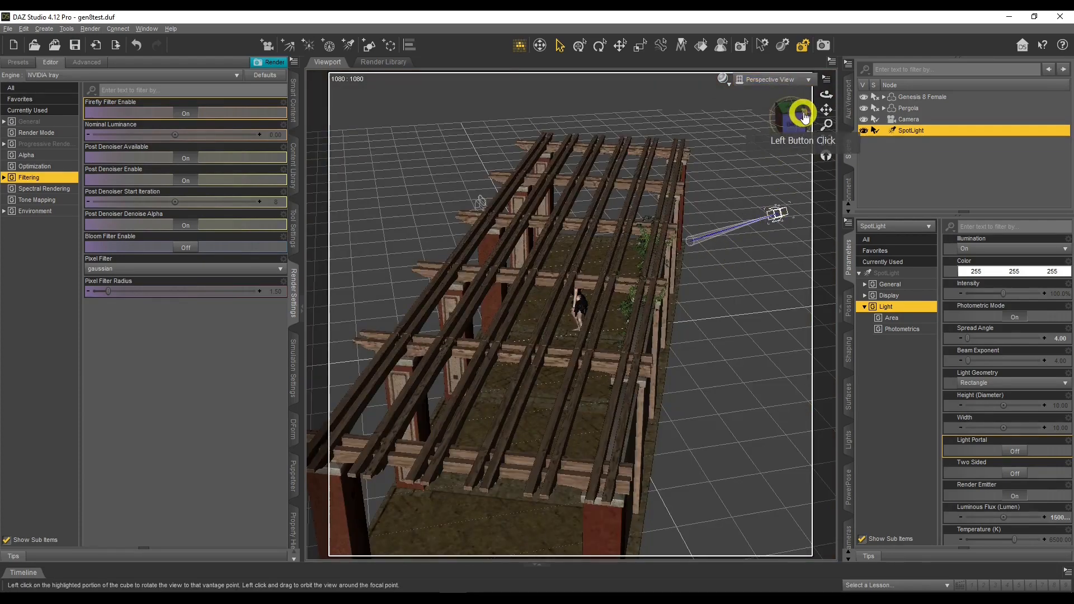
left_click_drag(824, 95, 820, 96)
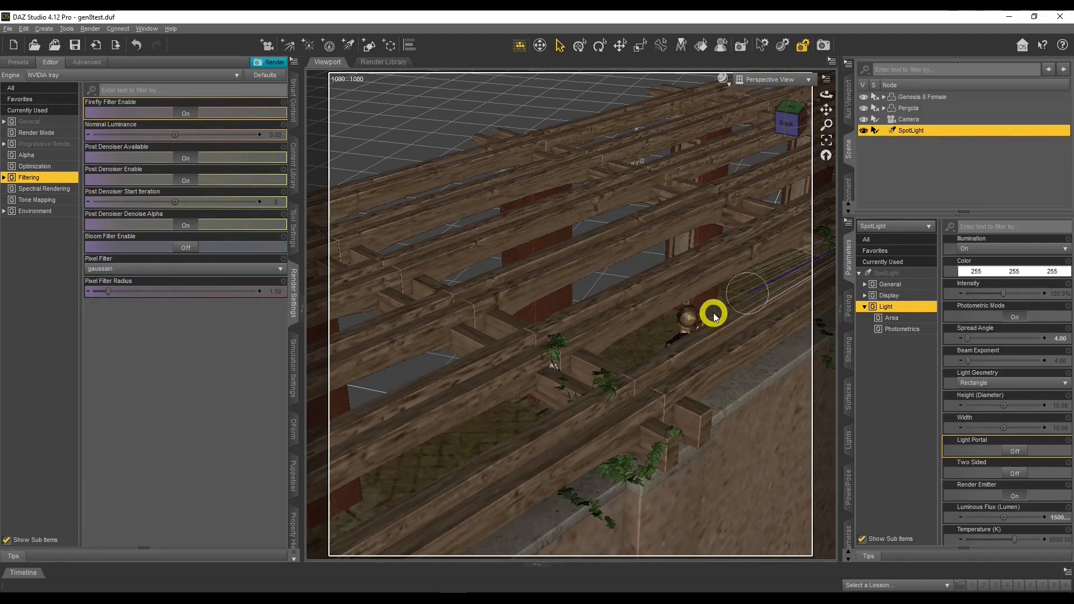
key("ctrl+2")
left_click_drag(748, 297, 682, 324)
left_click_drag(749, 308, 713, 330)
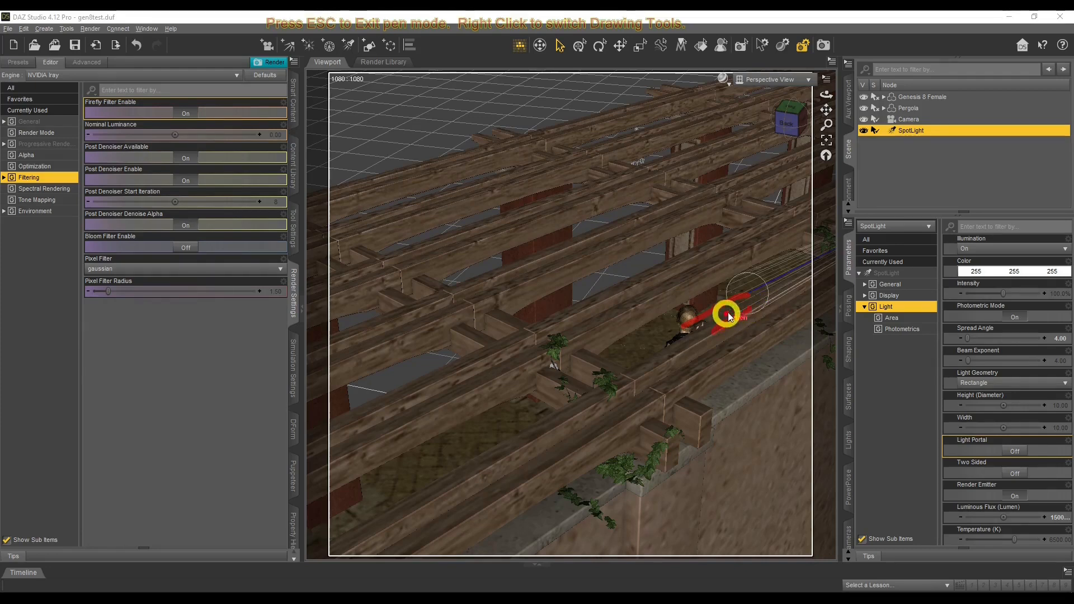
key("Escape")
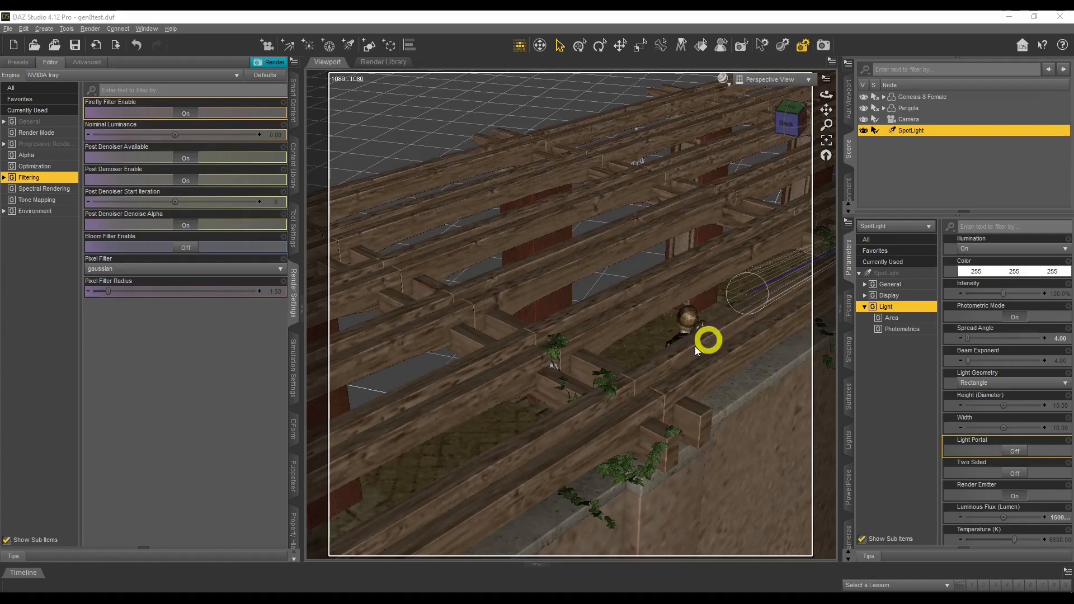
Return the viewport to the Camera view and preview the re-aimed spotlight in NVIDIA Iray.
left_click(771, 80)
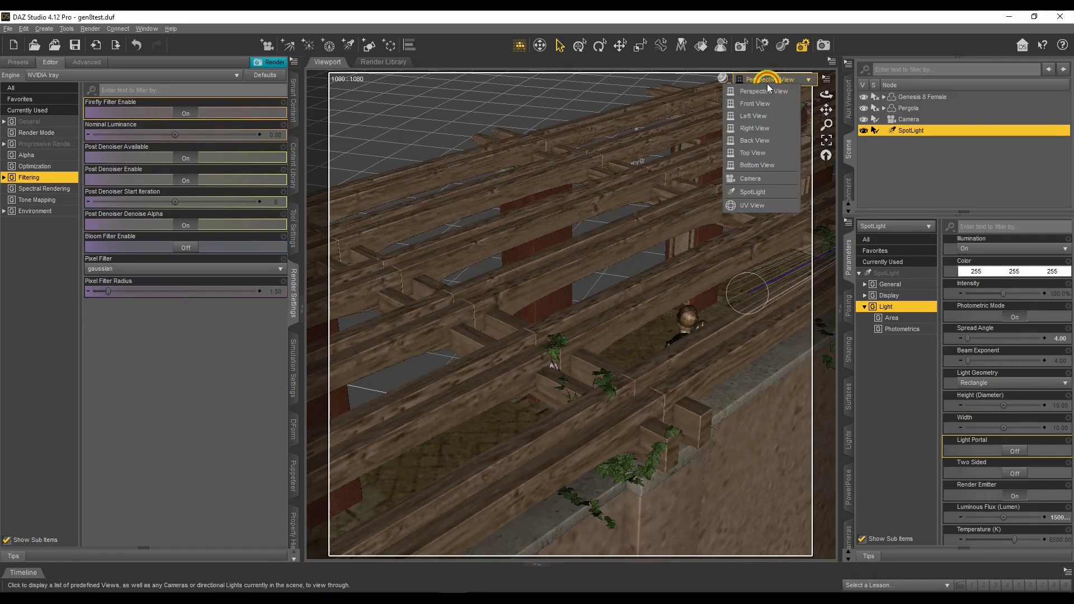
left_click(770, 170)
left_click(723, 78)
left_click(743, 212)
left_click(731, 387)
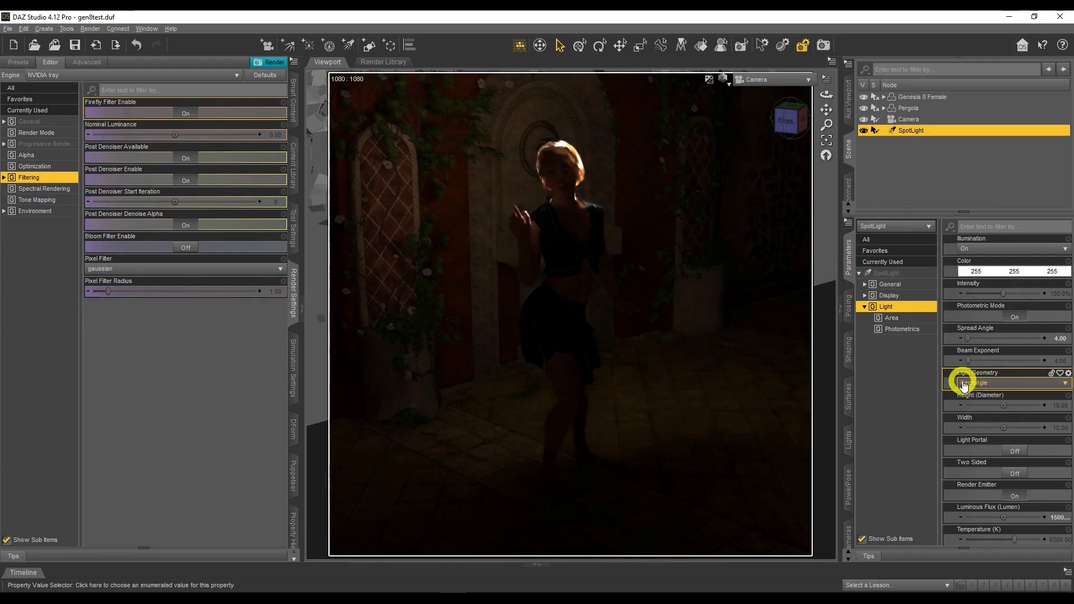
Set the spotlight's Height (Diameter) to 30 and its Width to 30.
left_click(1056, 405)
type("30")
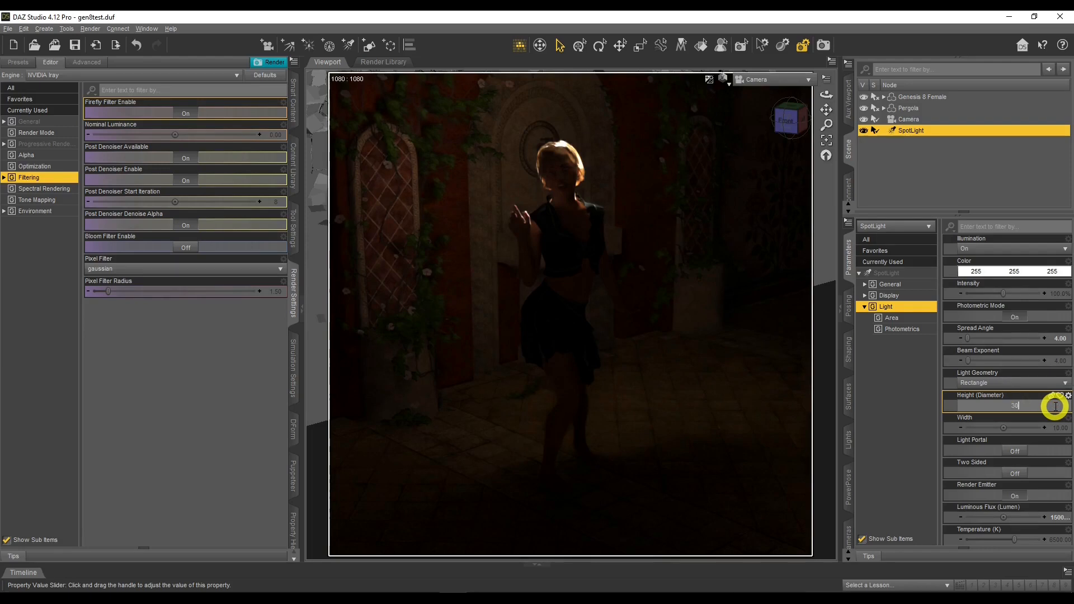
key("Return")
left_click(1061, 428)
type("30")
key("Return")
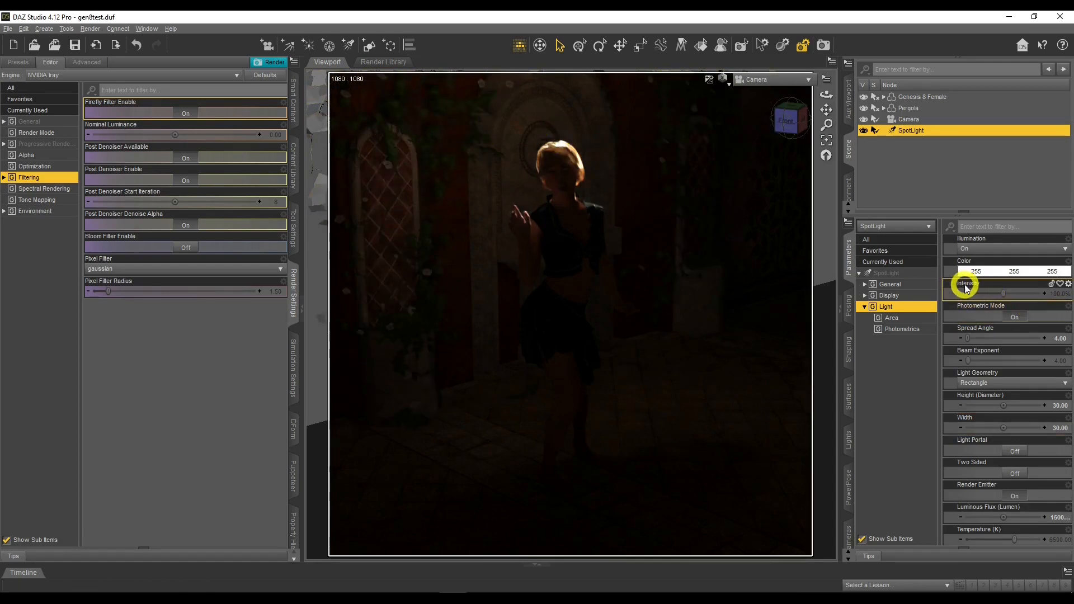
Set the spotlight's Intensity to 50%.
left_click(1061, 294)
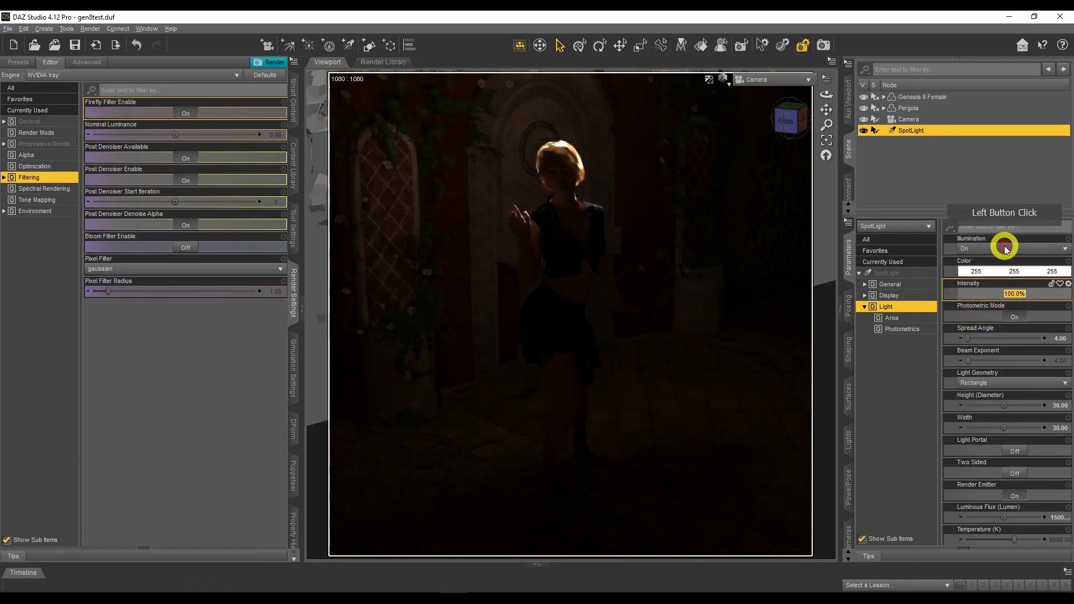
type("50")
key("Return")
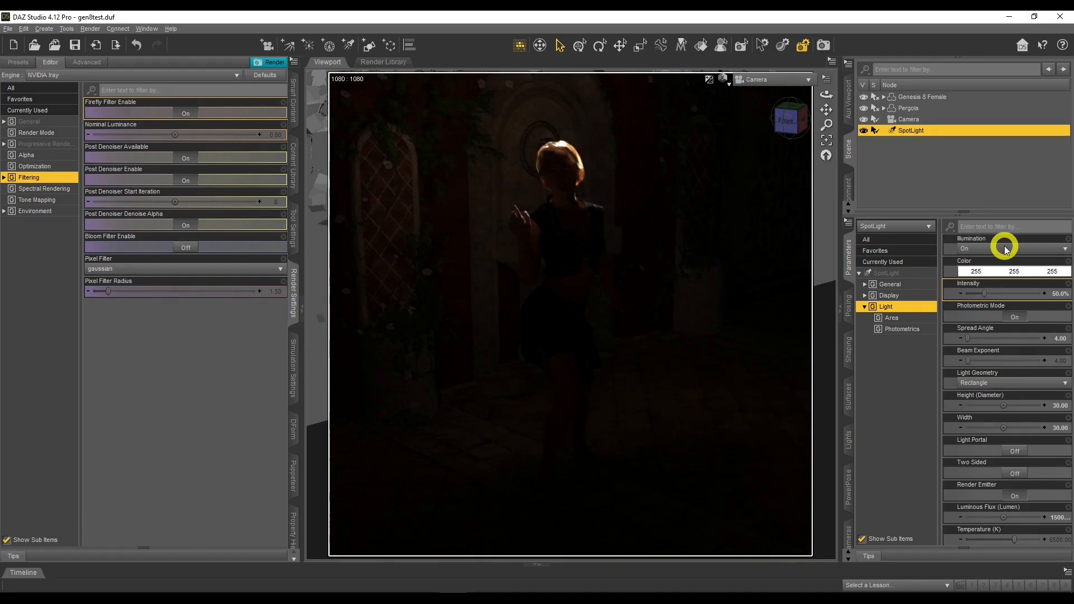
Switch the viewport to Texture Shaded Perspective View and frame the figure from the side beneath the pergola.
left_click(724, 78)
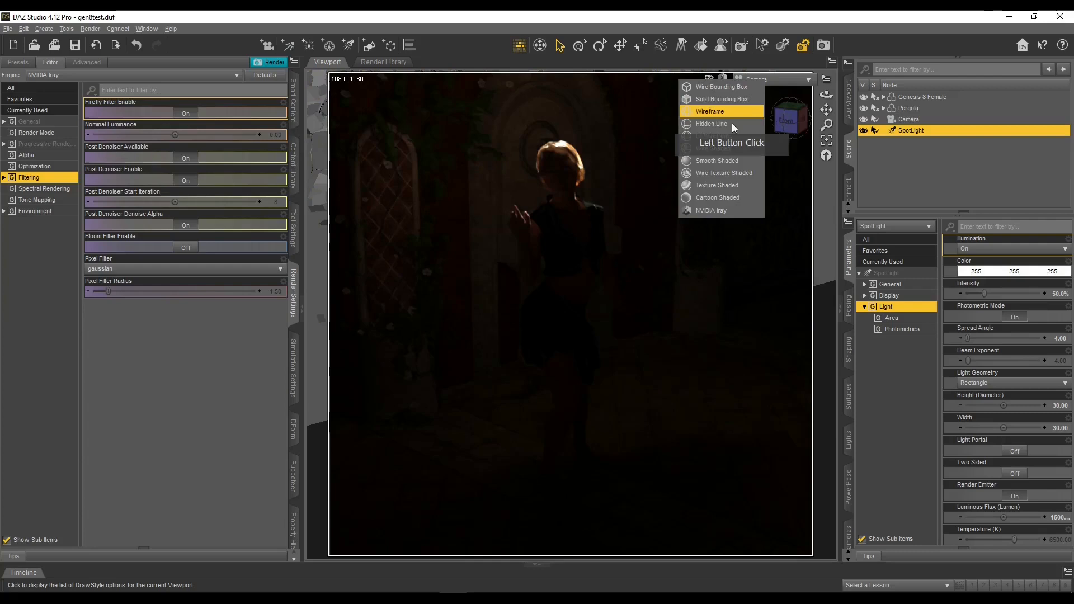
left_click(733, 181)
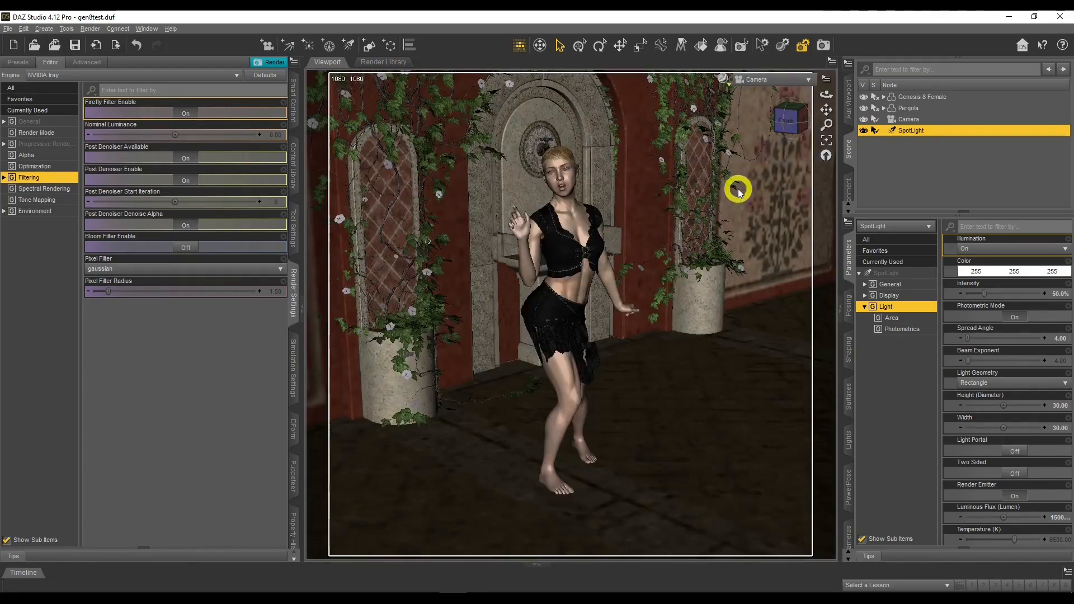
left_click(777, 80)
left_click(777, 85)
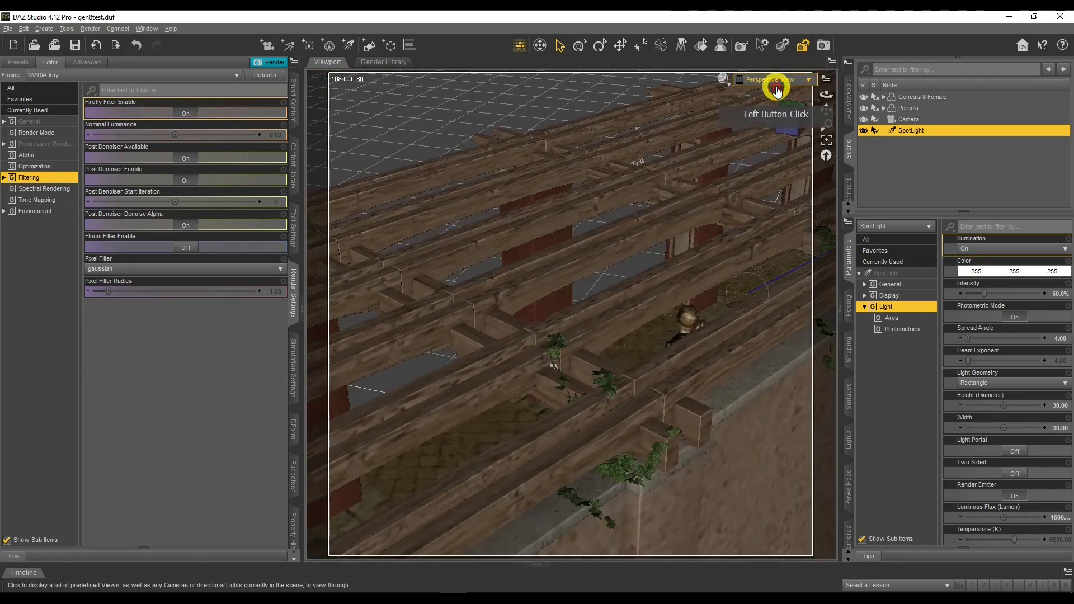
left_click_drag(818, 98, 827, 94)
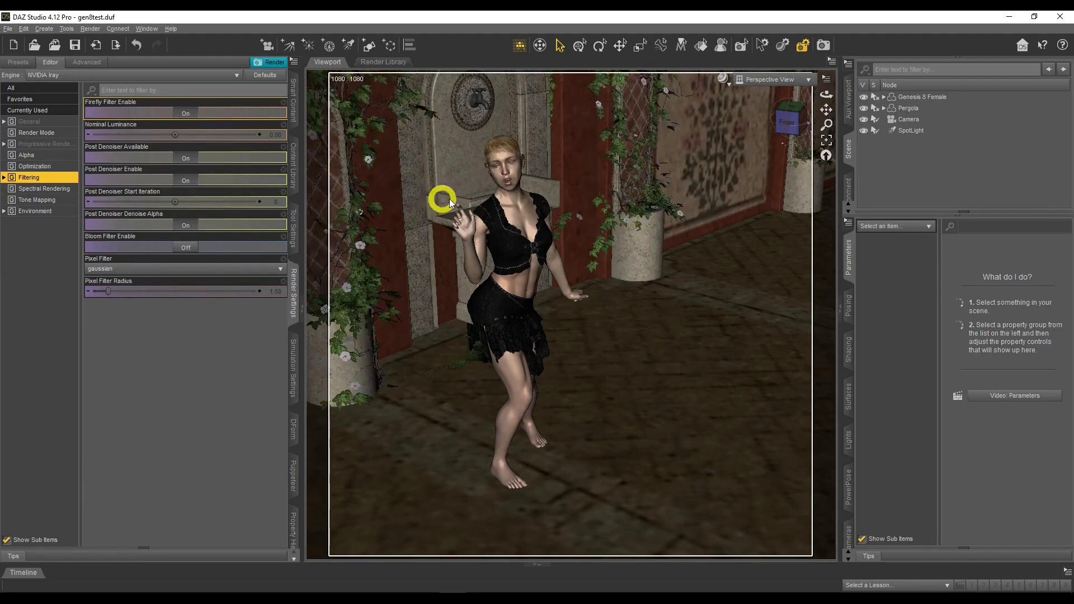
middle_click_drag(475, 209, 686, 173)
mouse_move(826, 95)
left_mouse_down()
mouse_move(836, 94)
mouse_move(806, 101)
left_mouse_up()
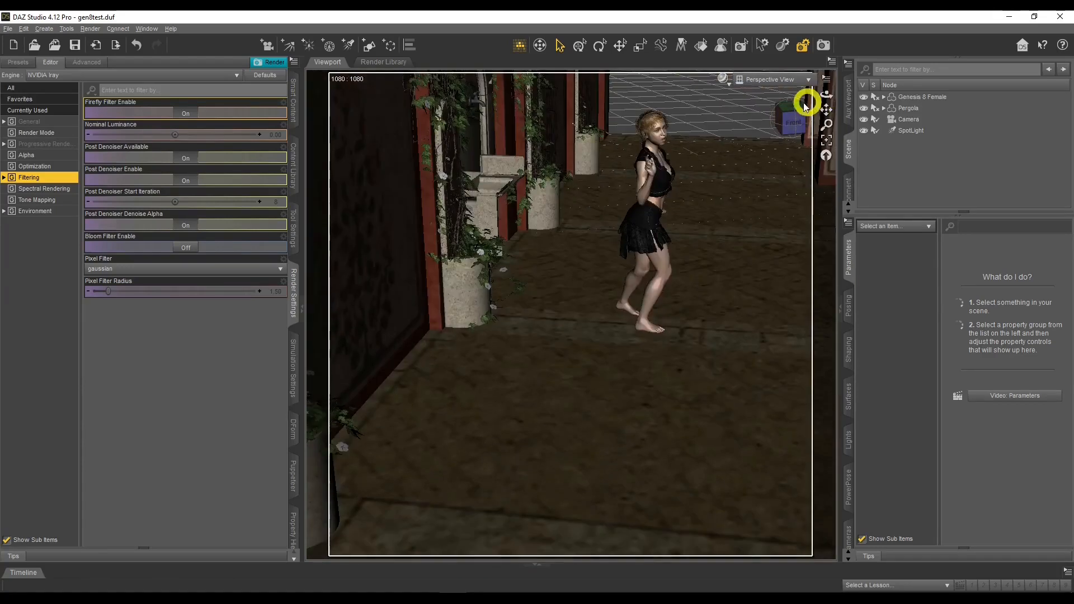
Create a second spotlight using the active Perspective View transforms.
left_click(44, 29)
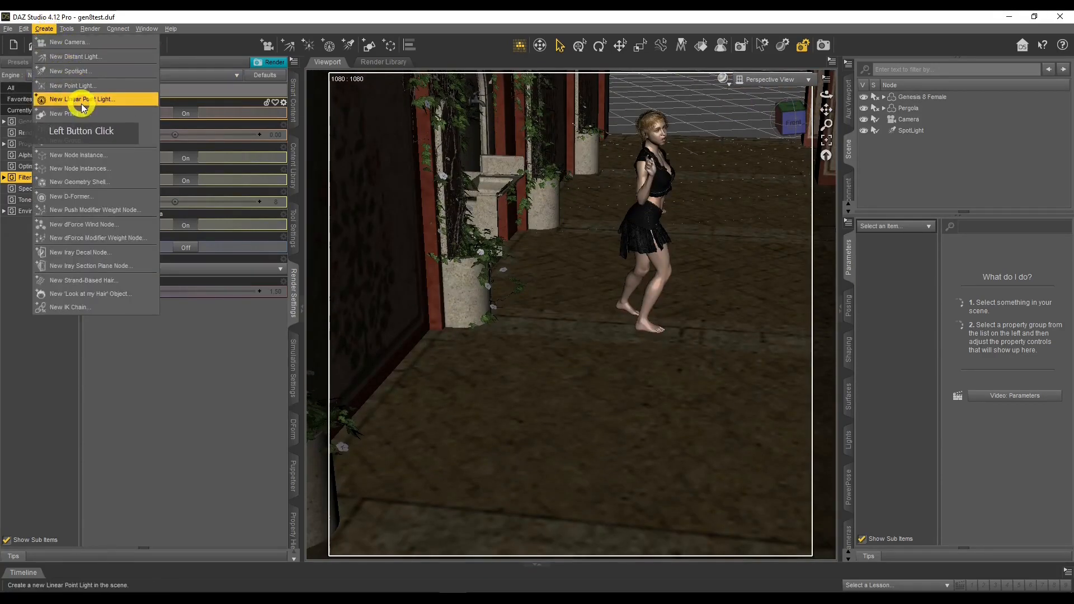
left_click(89, 70)
left_click(487, 286)
left_click(553, 285)
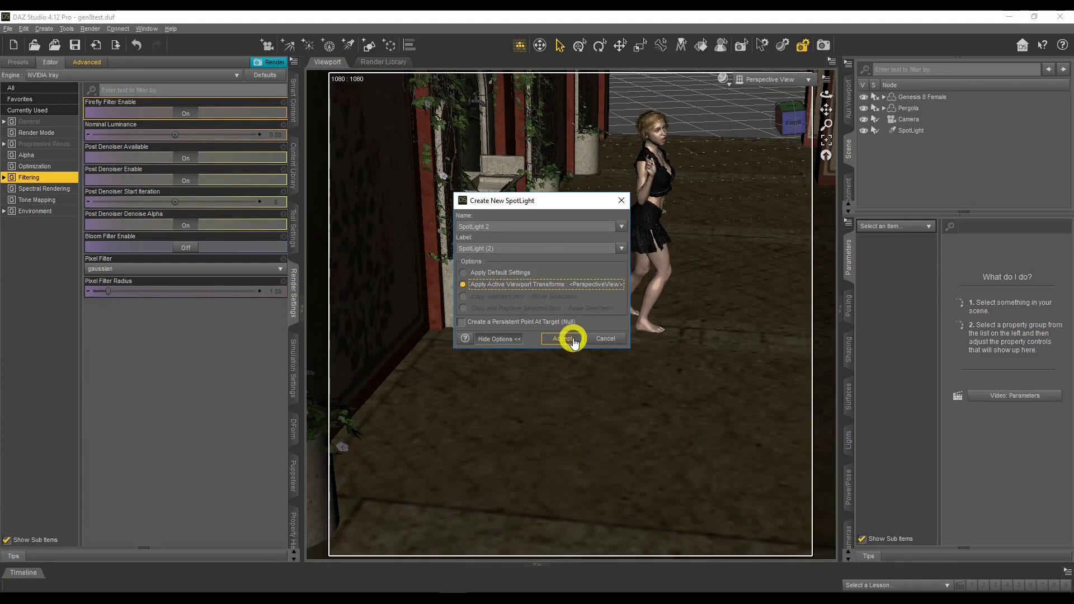
left_click(573, 340)
Look through SpotLight (2) and move it above the pergola beams, aiming it down between them at the figure.
left_click(762, 80)
left_click(751, 202)
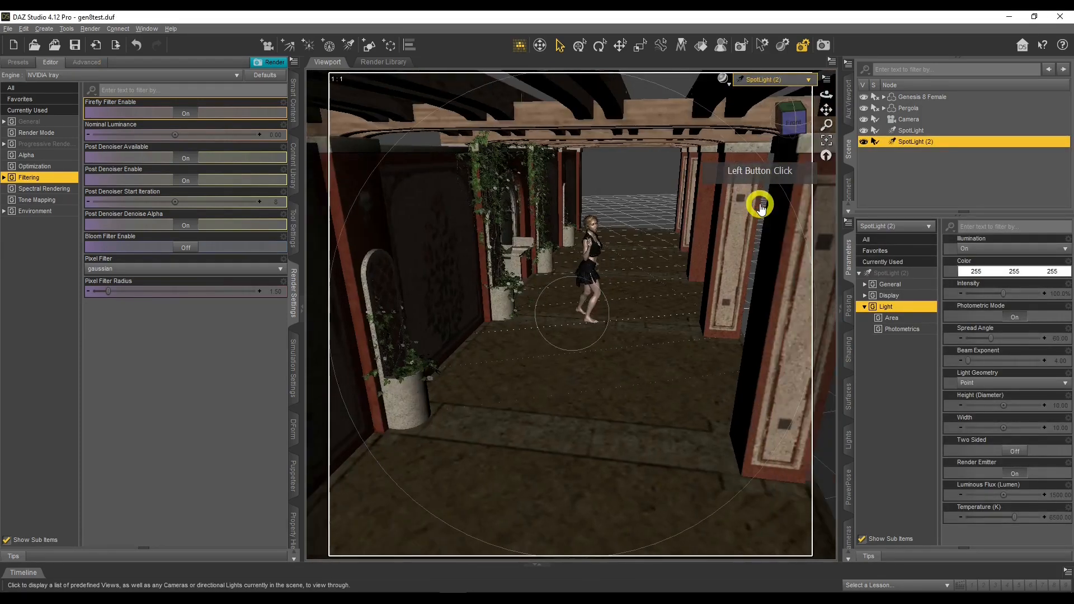
left_click_drag(761, 208, 799, 156)
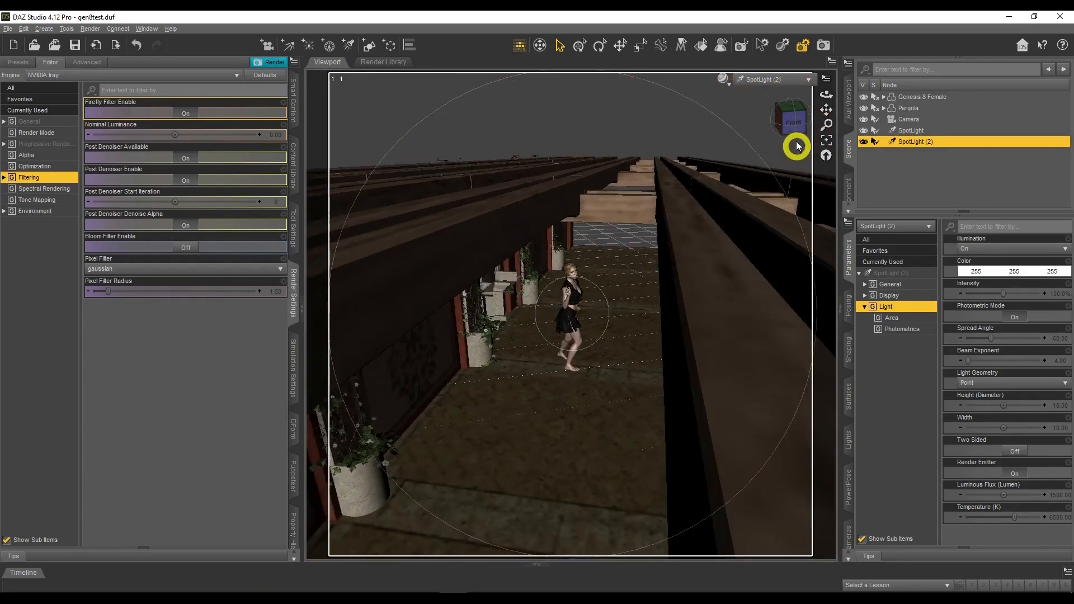
left_click_drag(822, 96, 826, 110)
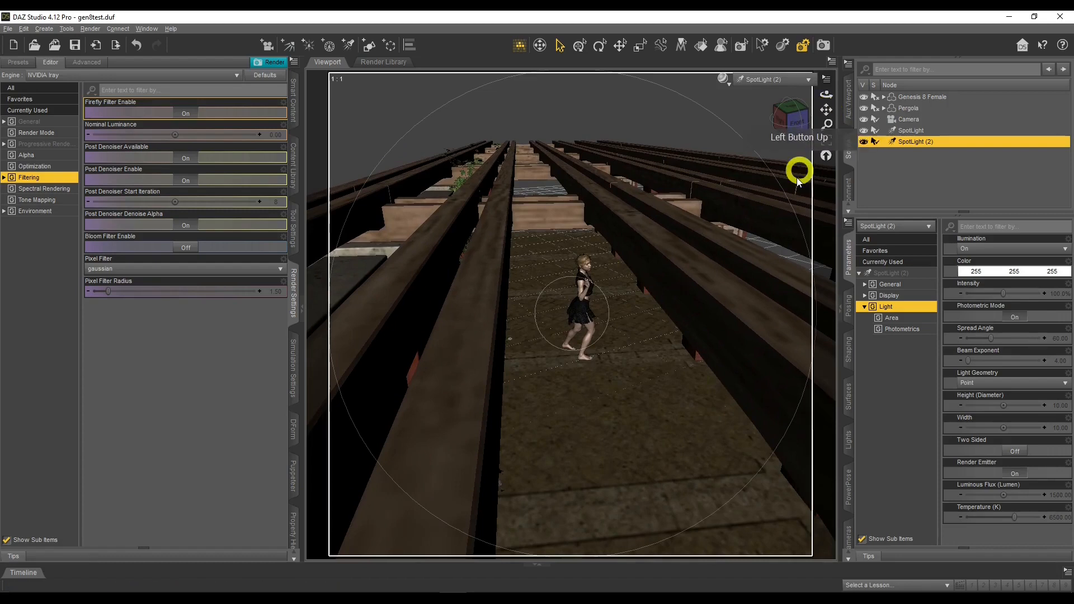
Narrow SpotLight (2)'s Spread Angle to 17.33 and aim it so the whole figure fits inside the outer light circle.
left_click_drag(991, 338, 973, 338)
left_click_drag(827, 111, 726, 209)
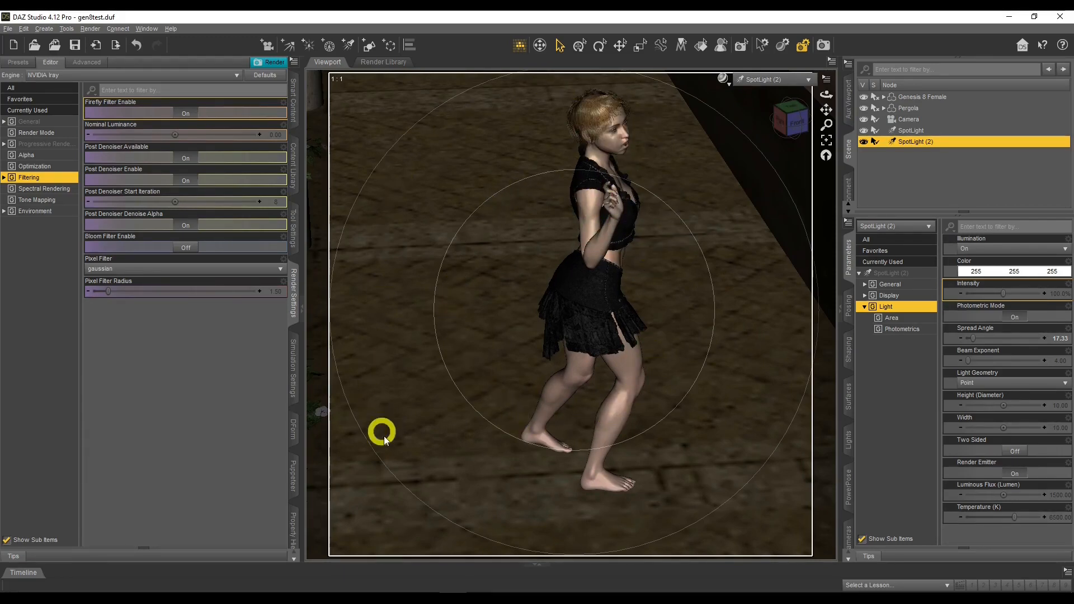
left_click_drag(826, 109, 826, 93)
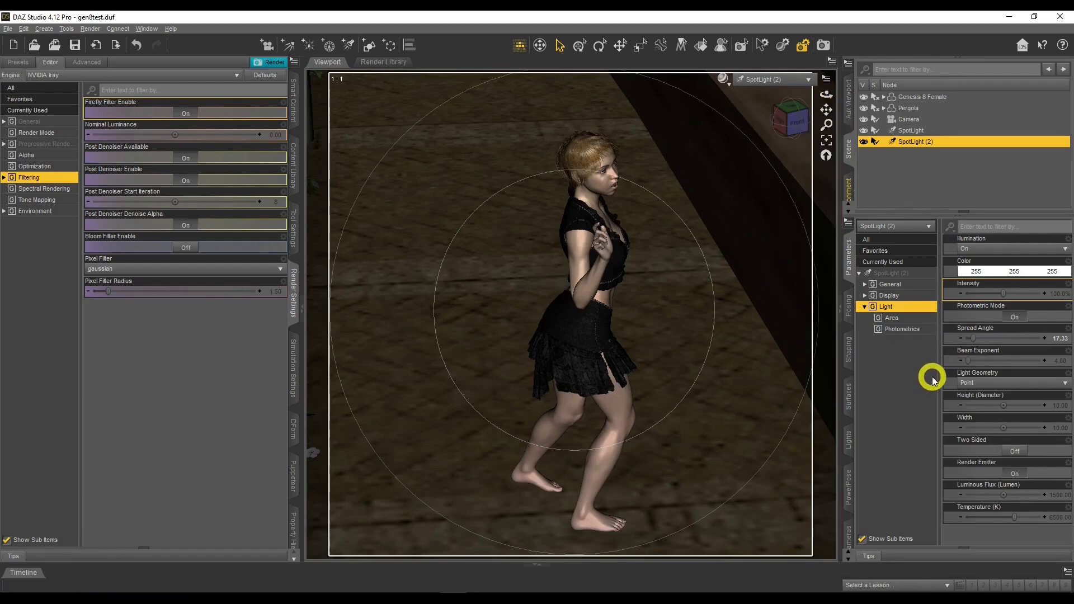
Return the viewport to the Camera view and preview the second spotlight in NVIDIA Iray.
left_click(763, 80)
left_click(768, 183)
left_click(723, 78)
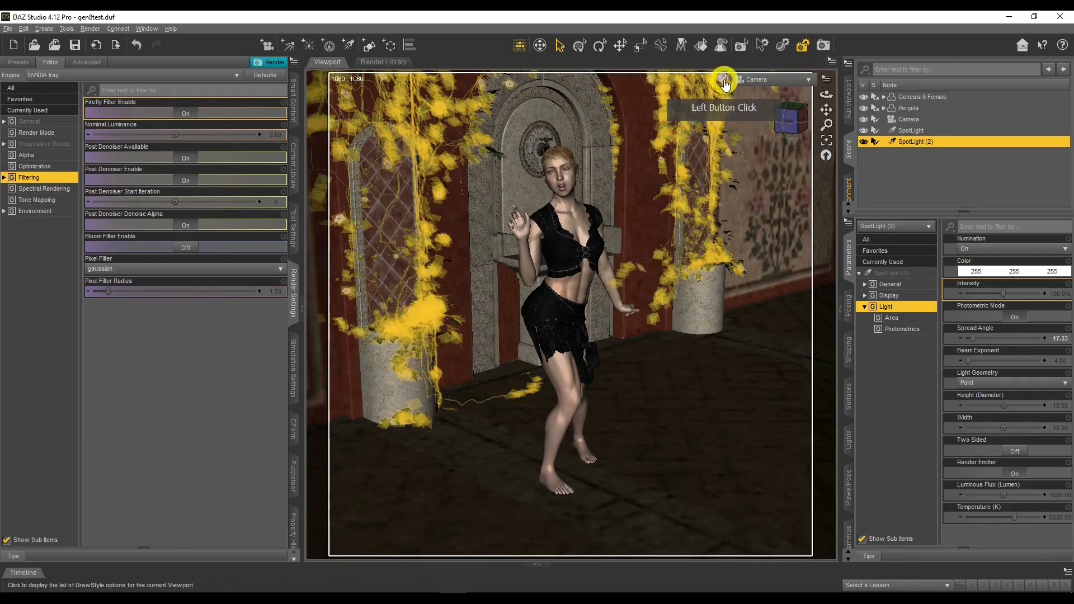
left_click(715, 211)
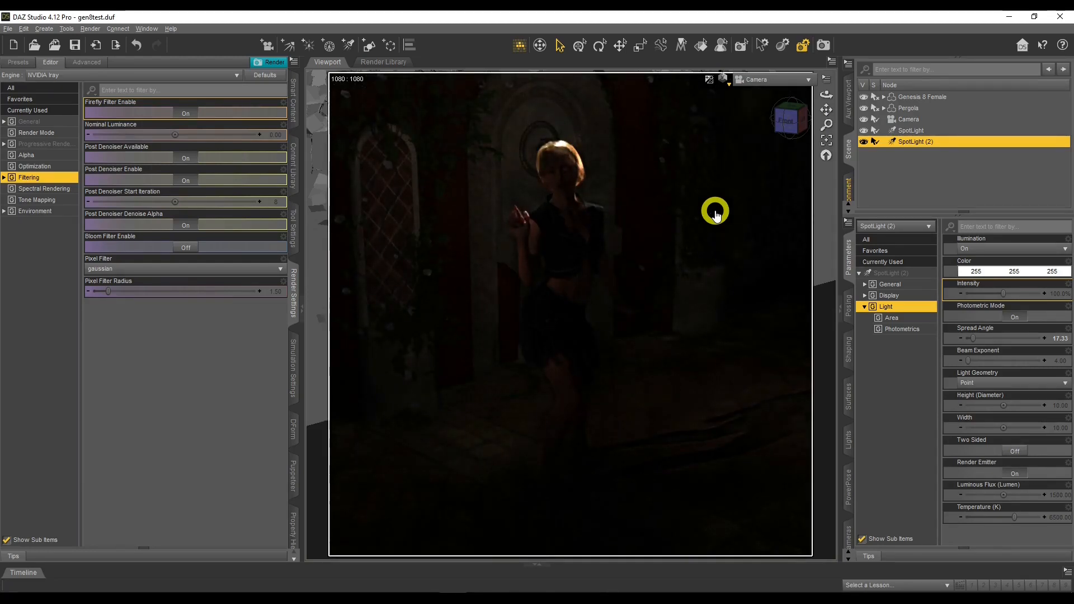
Set SpotLight (2)'s Light Geometry to Rectangle and raise its Luminous Flux in two stages to light the figure and floor.
left_click(984, 383)
left_click(983, 407)
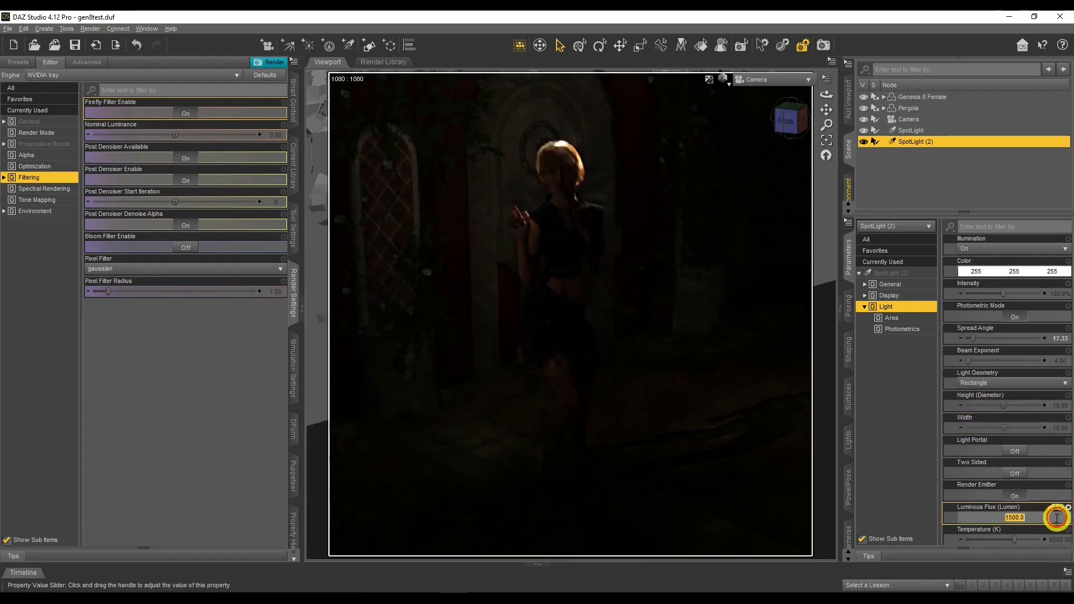
left_click(1015, 517)
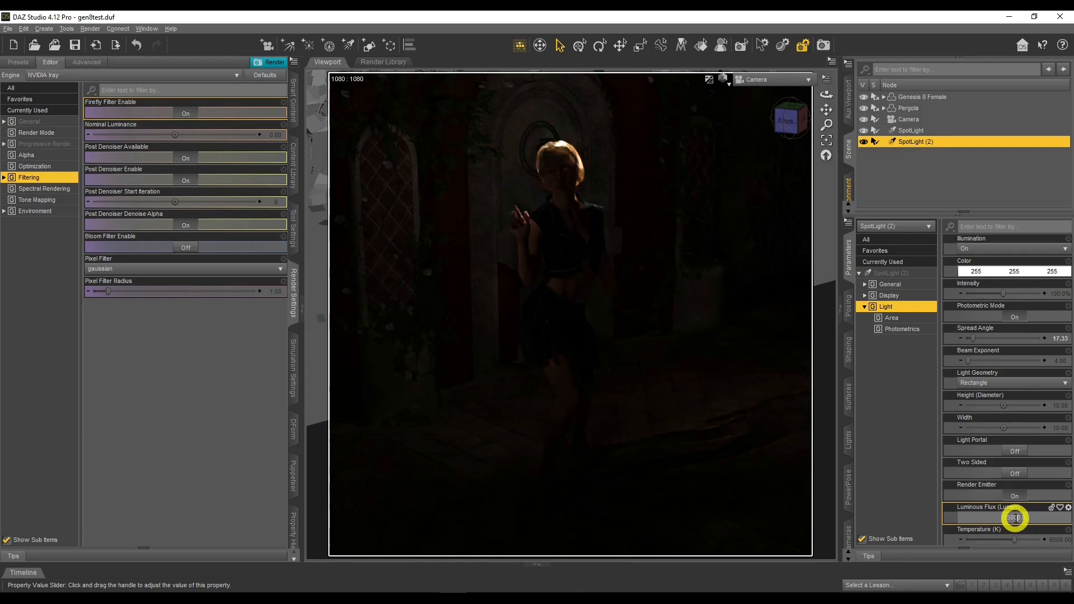
key("Return")
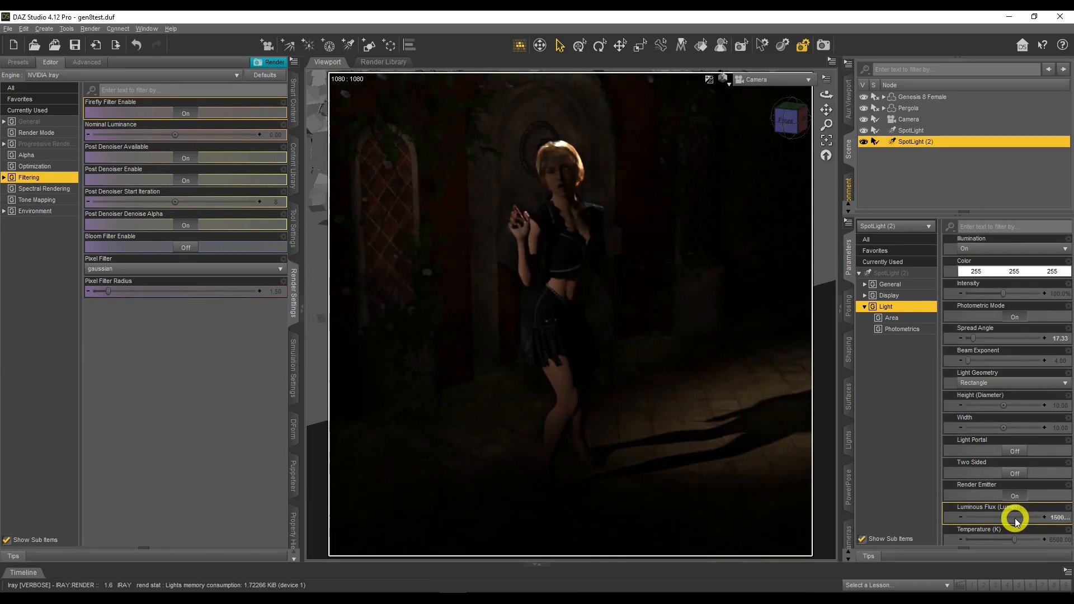
left_click(1020, 518)
left_click(1016, 518)
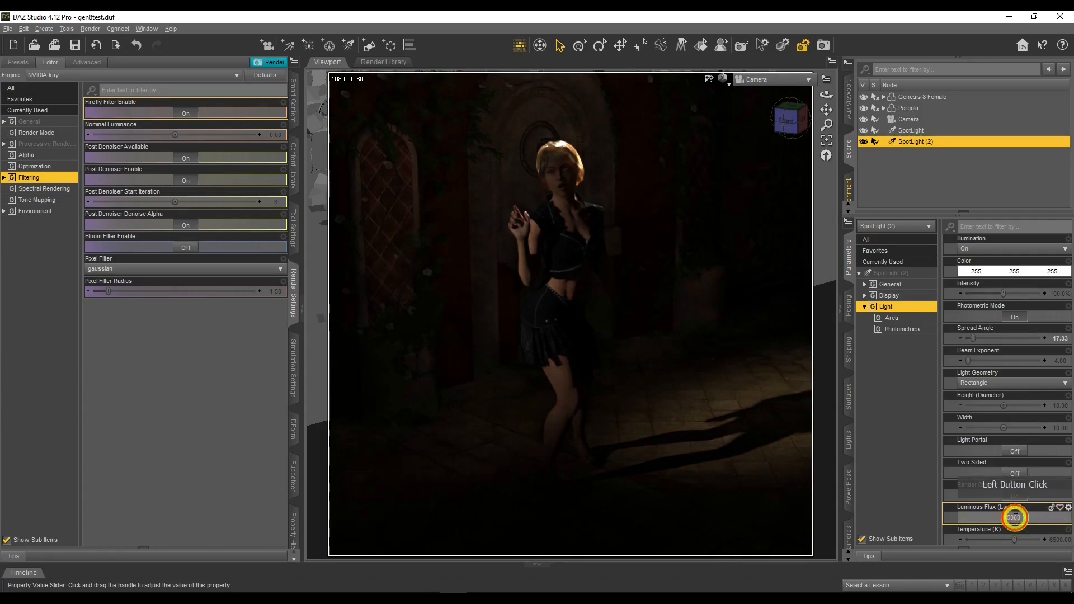
key("Return")
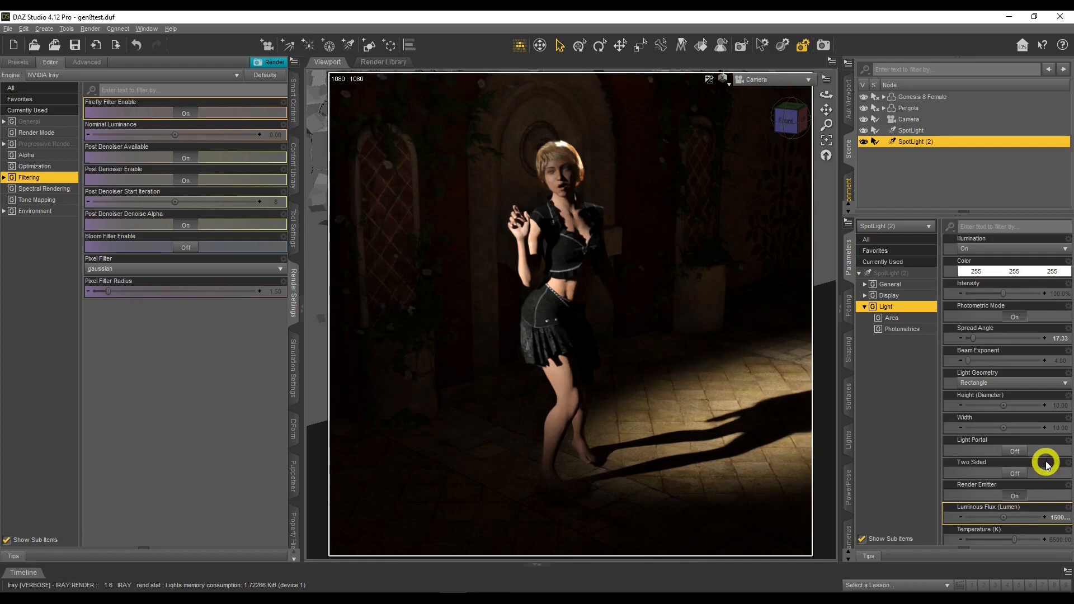
Set SpotLight (2)'s Height (Diameter) to 50 and its Width to 50.
left_click(1057, 404)
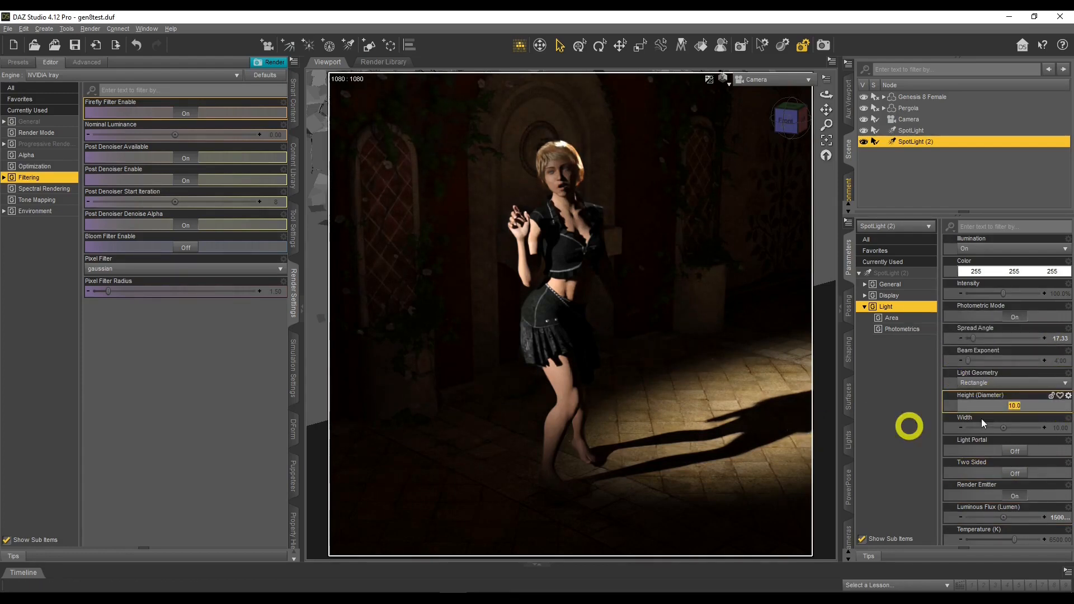
type("50")
key("Return")
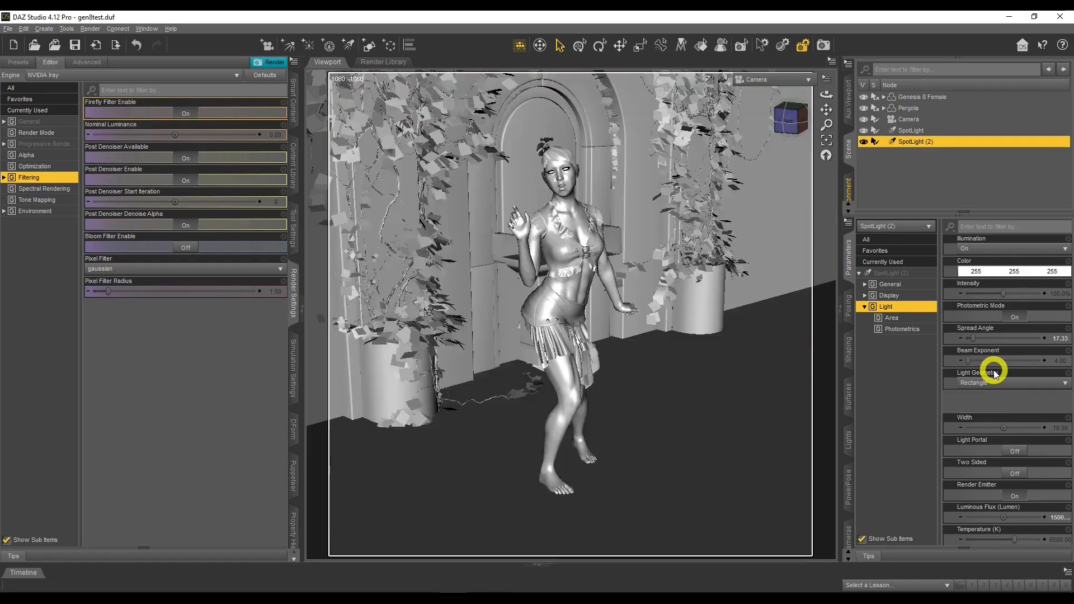
left_click(1056, 427)
type("50")
key("Return")
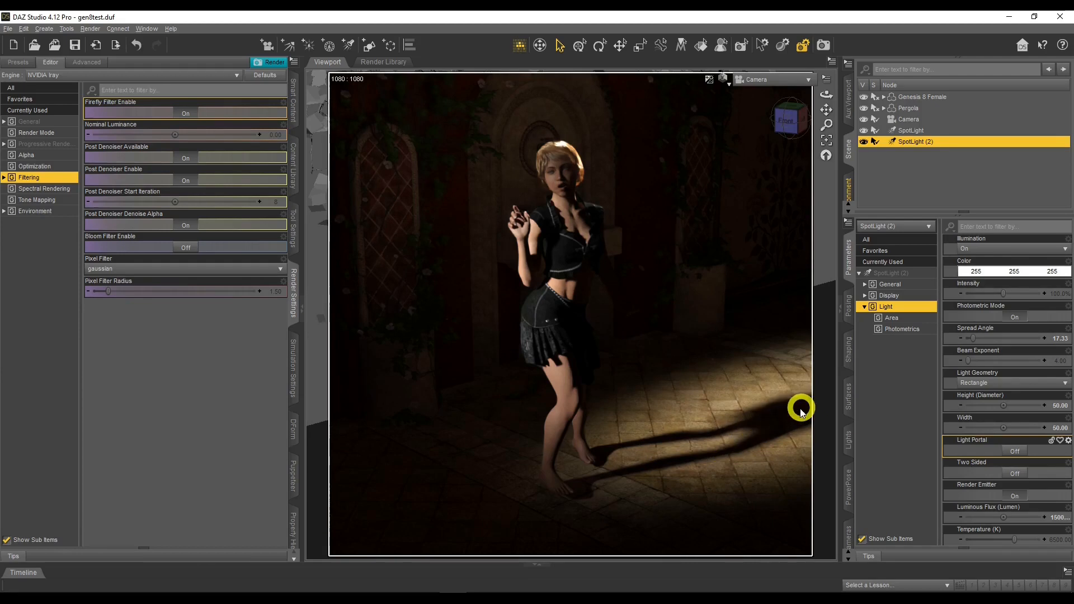
Set SpotLight (2)'s Height (Diameter) to 100 and its Width to 100 to soften the shadows.
left_click(1055, 406)
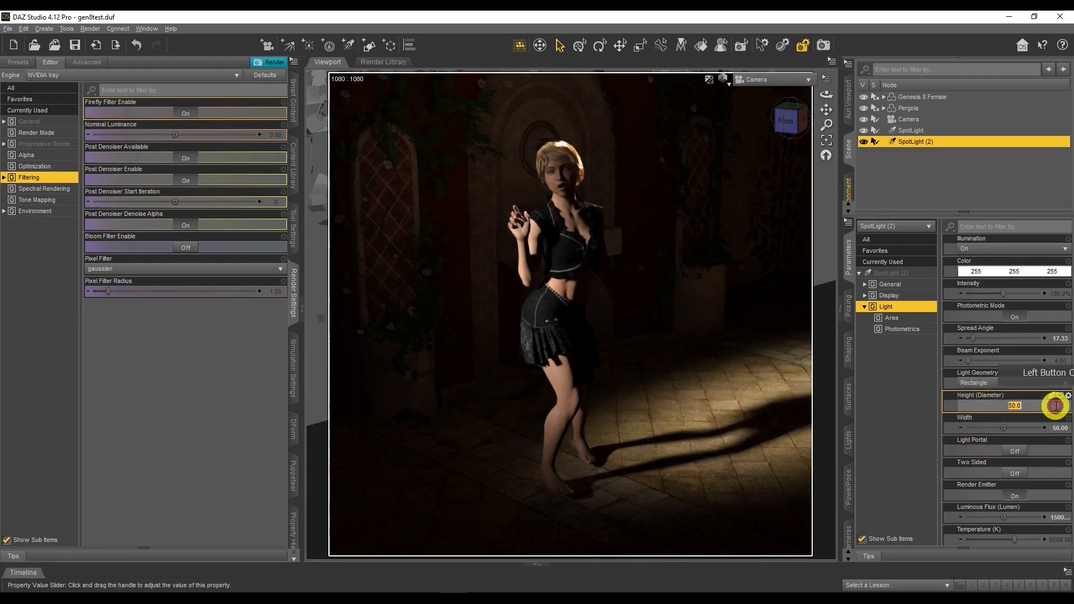
left_click(1048, 428)
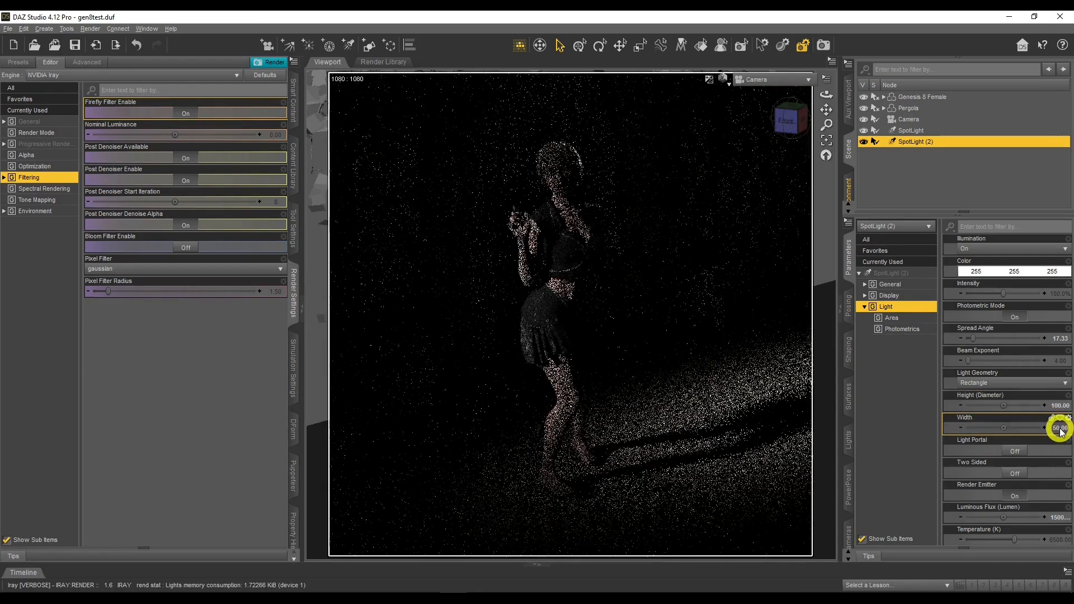
type("100")
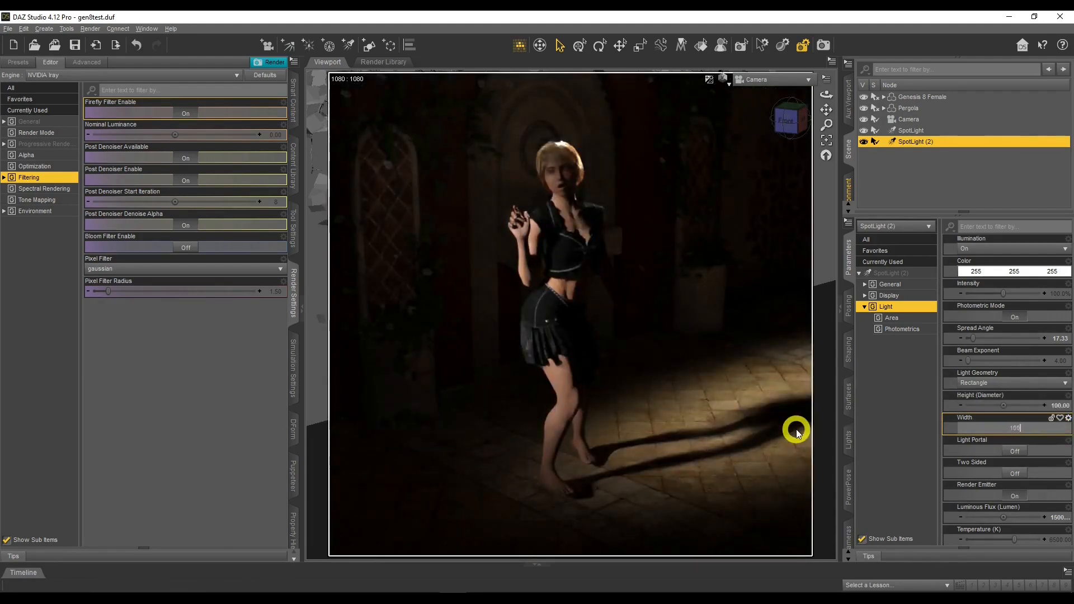
key("Return")
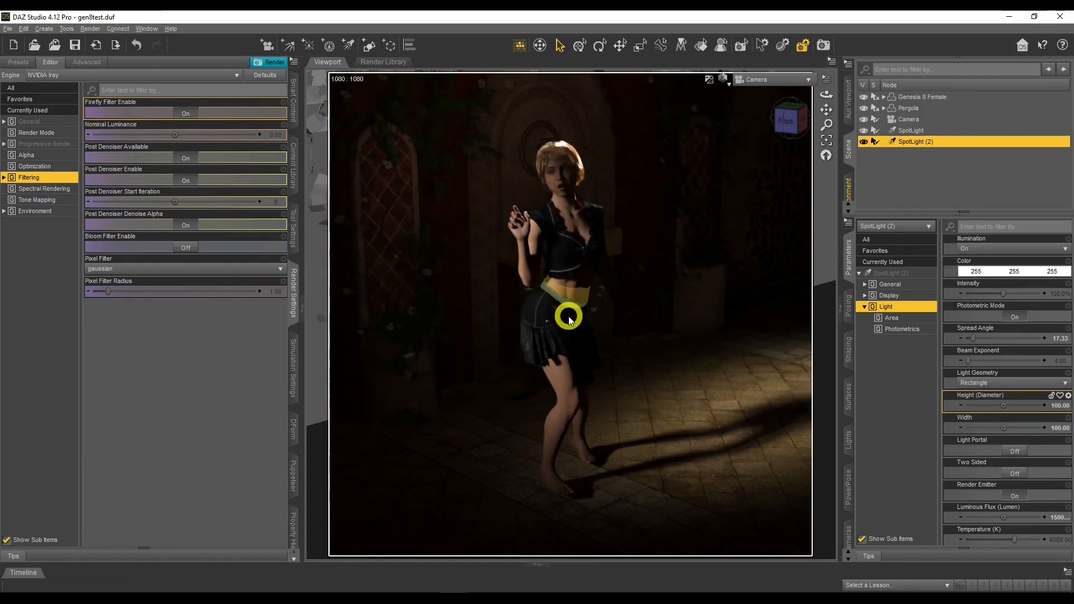
Try SpotLight (2)'s Intensity at 125% and at 150%.
left_click(1049, 292)
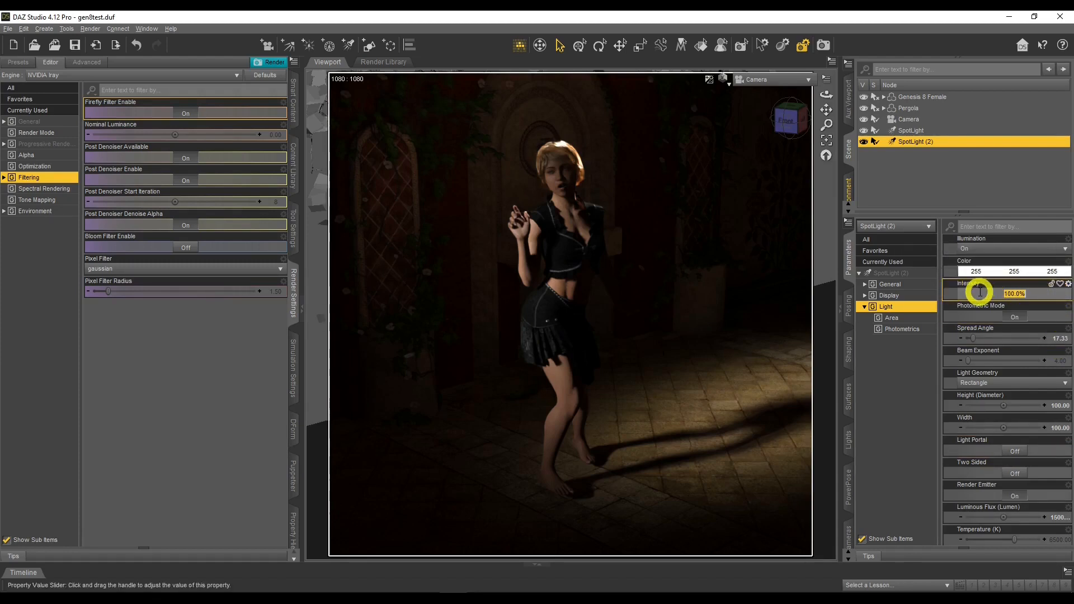
type("125")
key("Return")
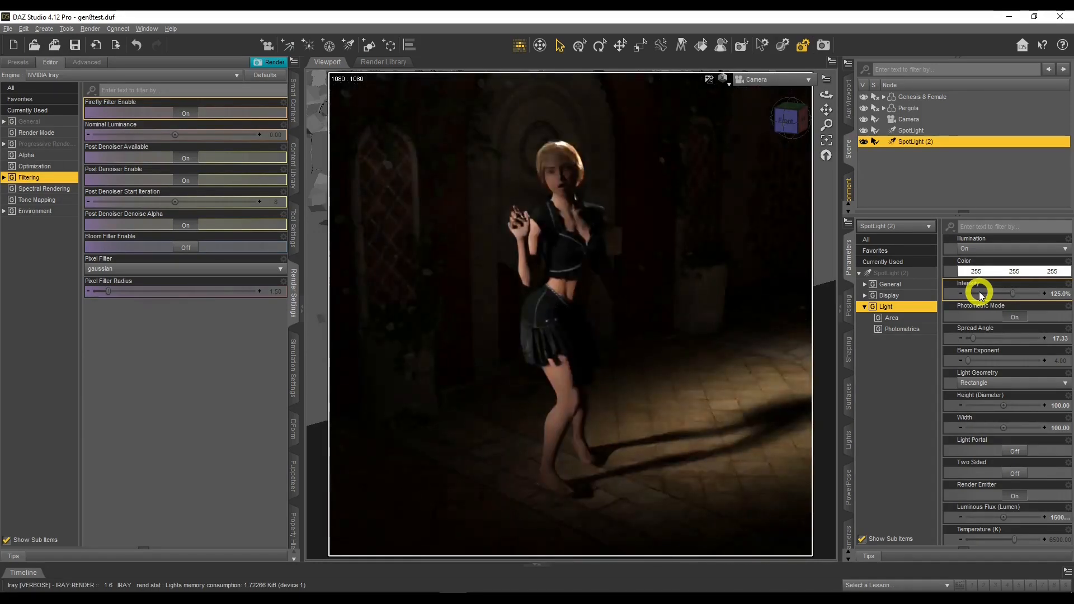
left_click(1053, 294)
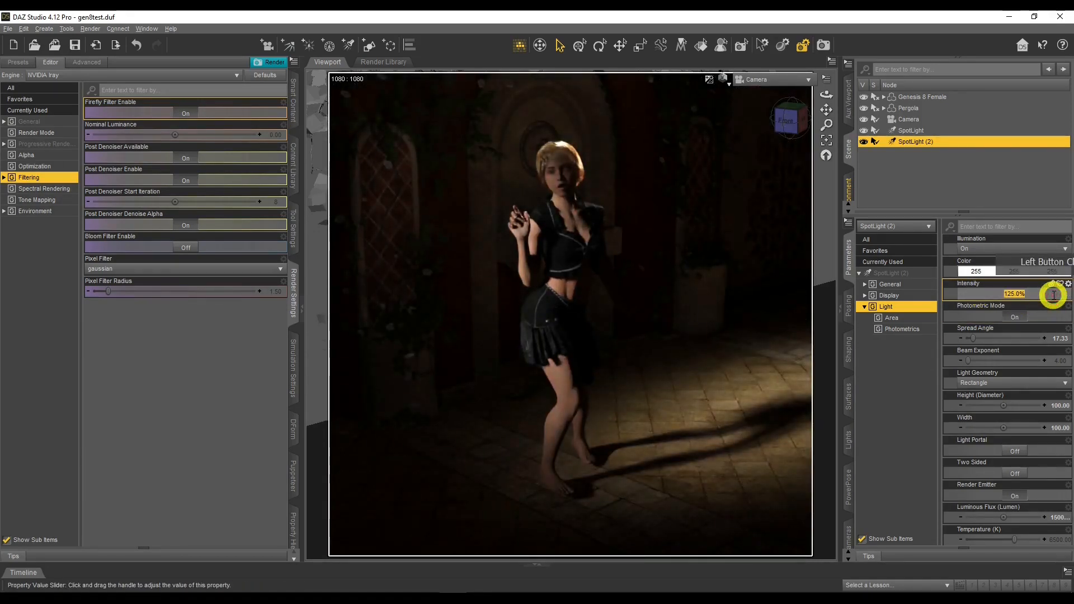
type("150")
key("Return")
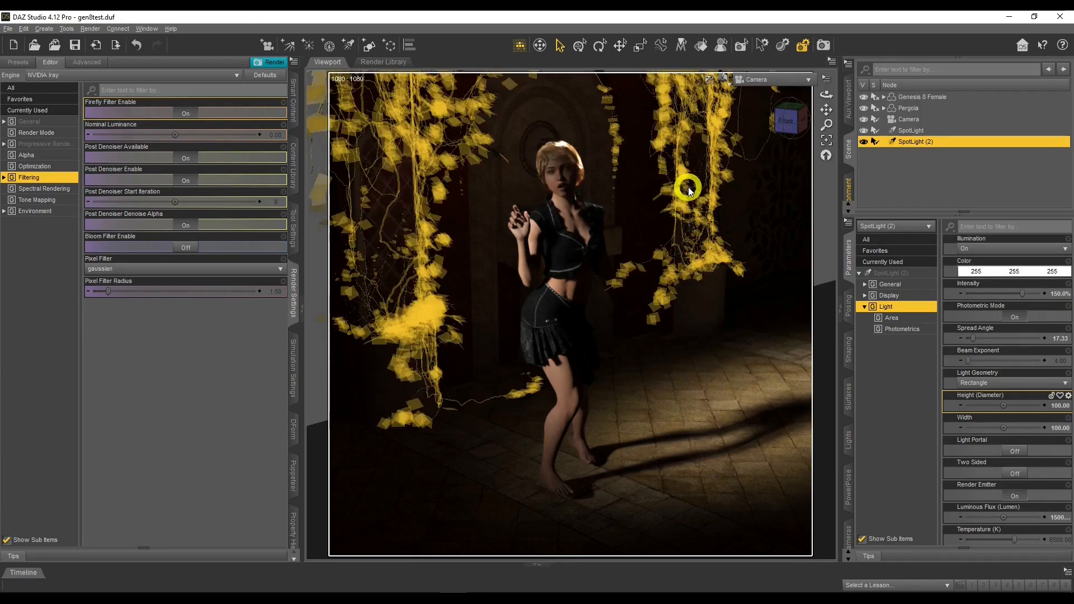
Look through SpotLight (2) in Texture Shaded mode and tilt its aim upward, centring the beam on the figure's upper body.
left_click(768, 79)
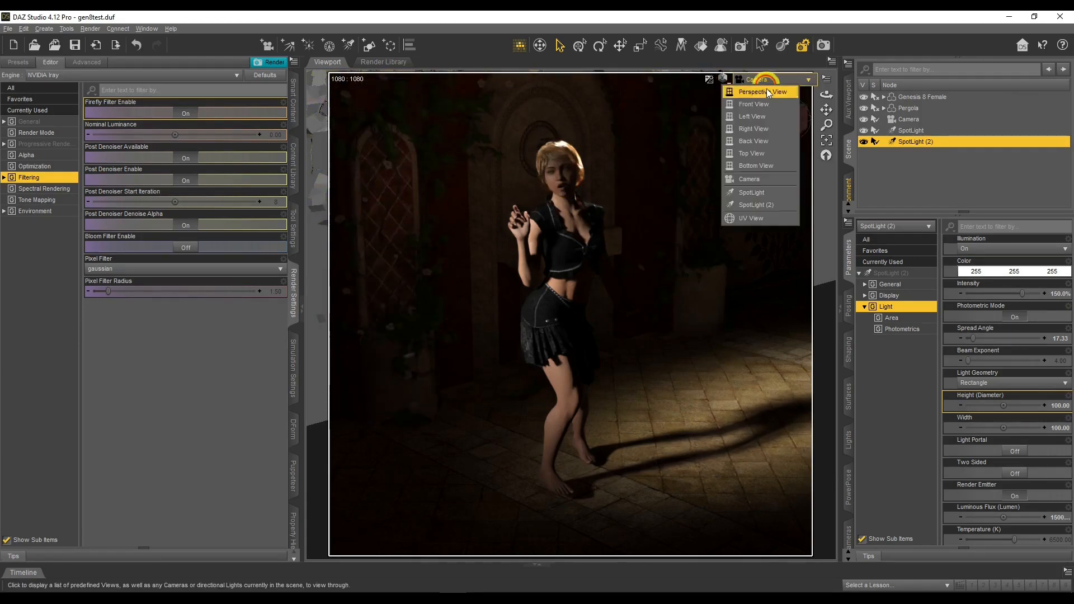
left_click(771, 203)
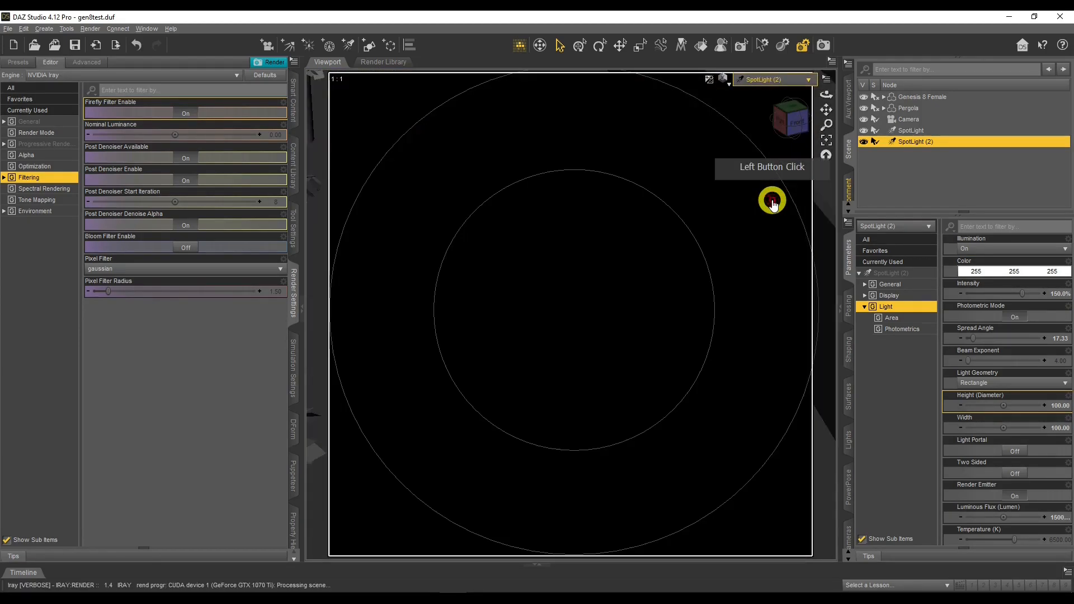
left_click(721, 78)
left_click(734, 190)
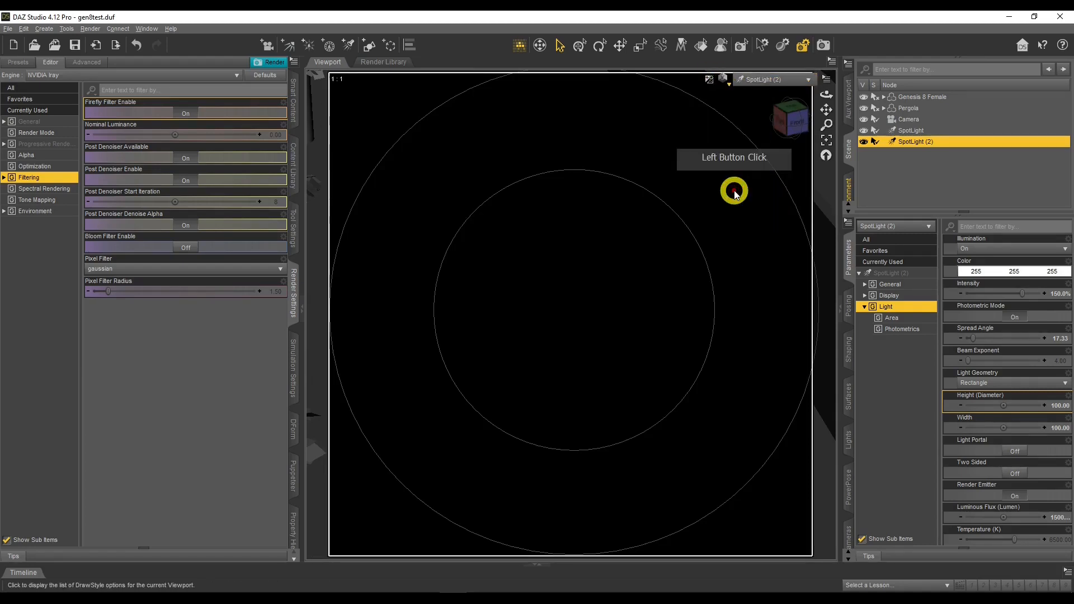
left_click_drag(826, 101, 828, 96)
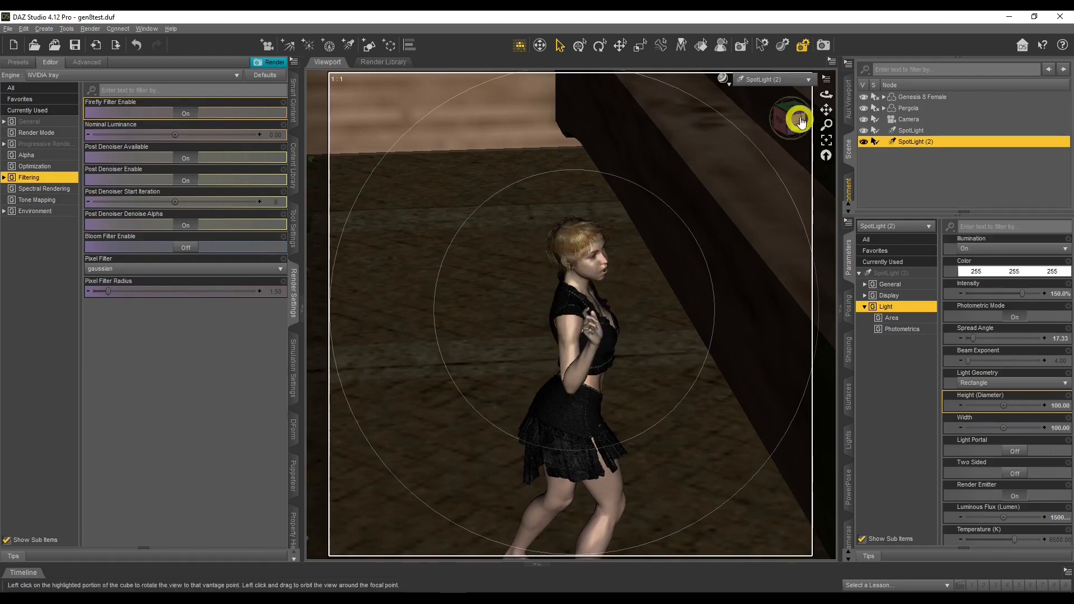
left_click_drag(826, 96, 822, 96)
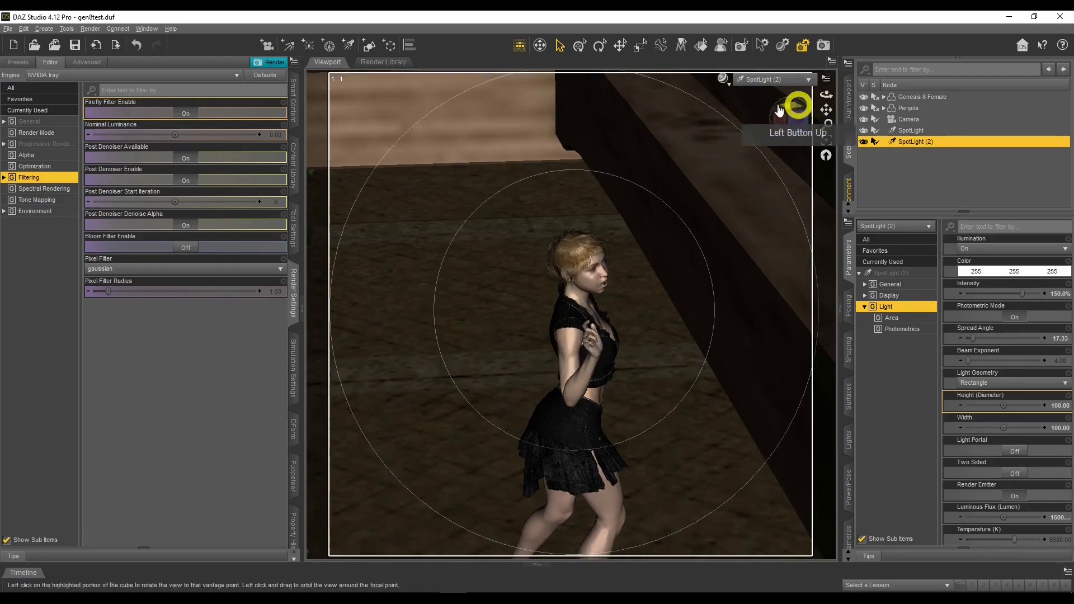
Switch back to the Camera view and preview the re-aimed second spotlight in NVIDIA Iray.
left_click(749, 79)
left_click(750, 175)
left_click(727, 79)
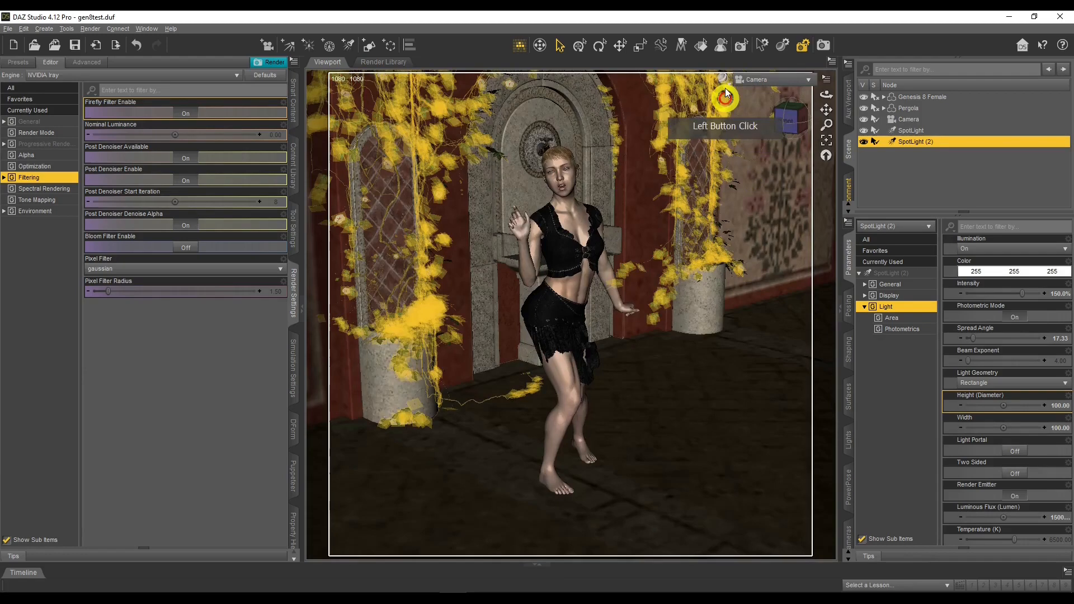
left_click(728, 222)
left_click(843, 15)
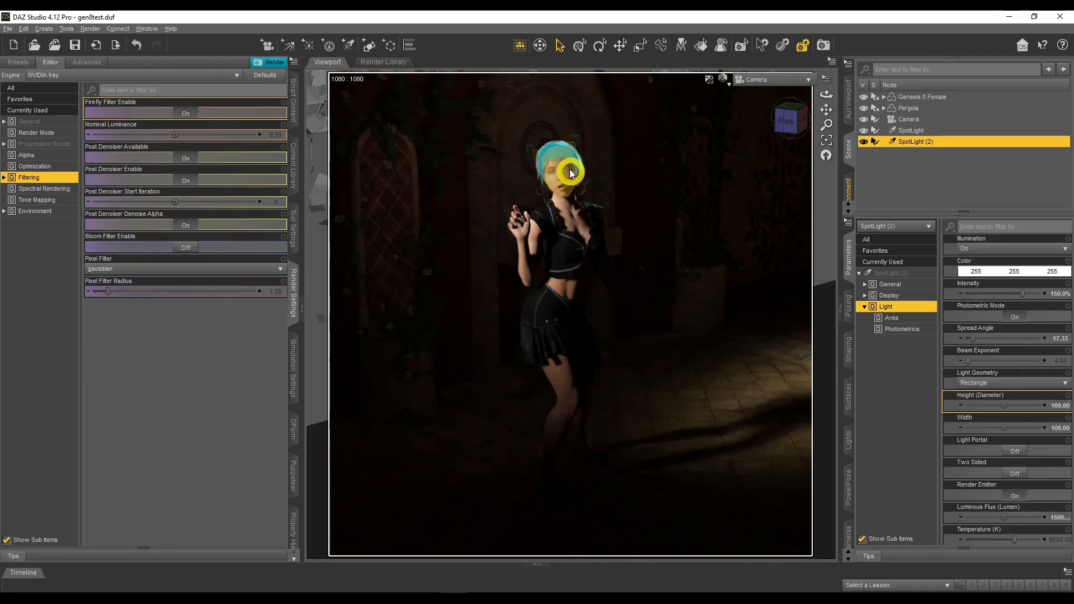
Lower SpotLight (2)'s Intensity to 125% and finally to 100%.
left_click(1061, 294)
type("1")
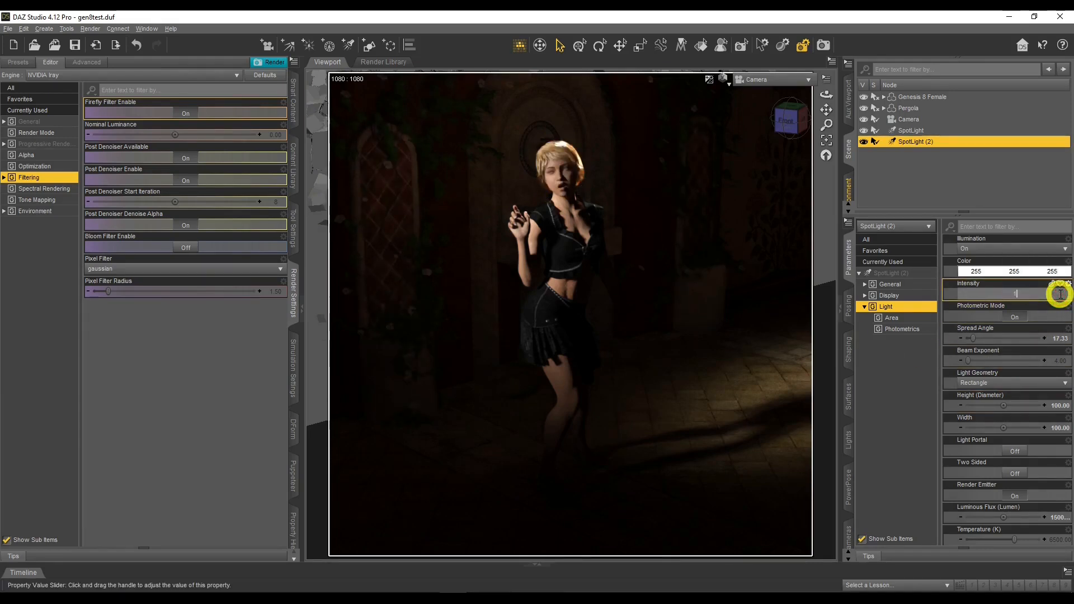
type("25")
key("Return")
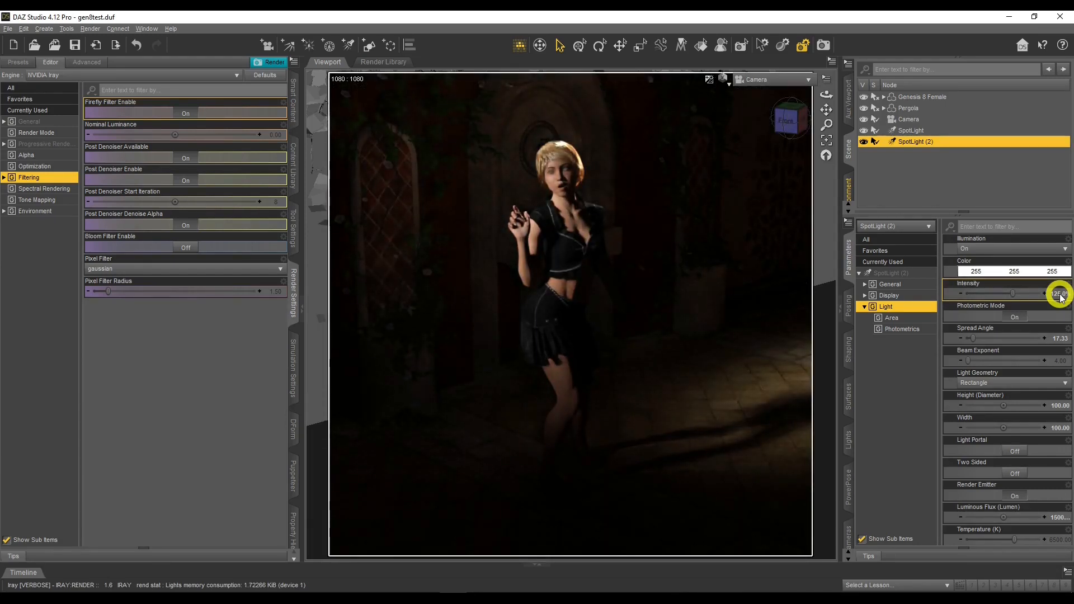
left_click(1060, 293)
type("100")
key("Return")
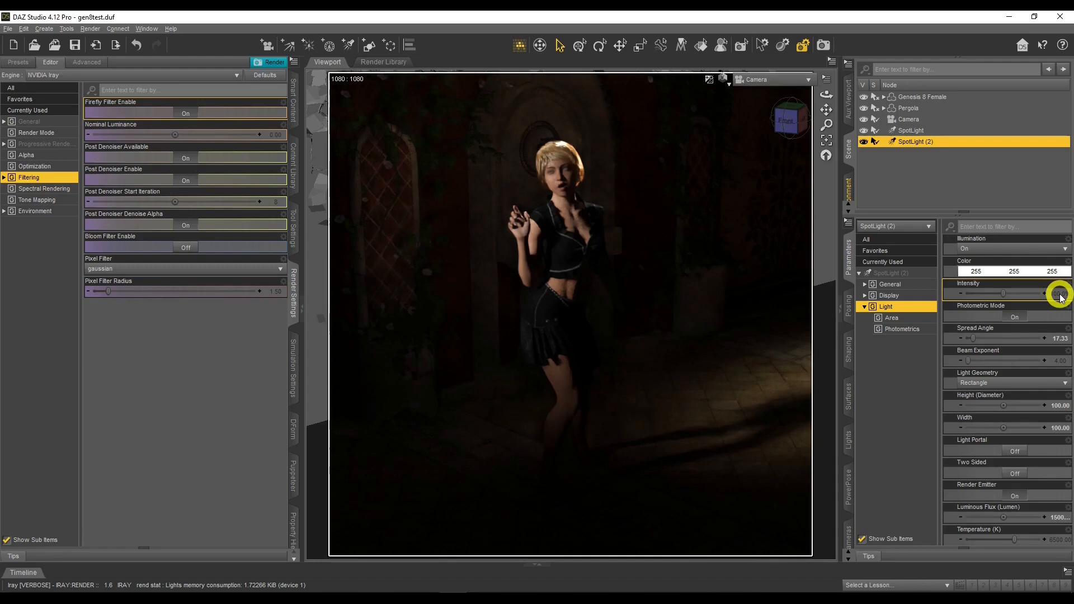
Raise SpotLight (2)'s Intensity to 125% and finally to 150%.
left_click(1060, 295)
type("1")
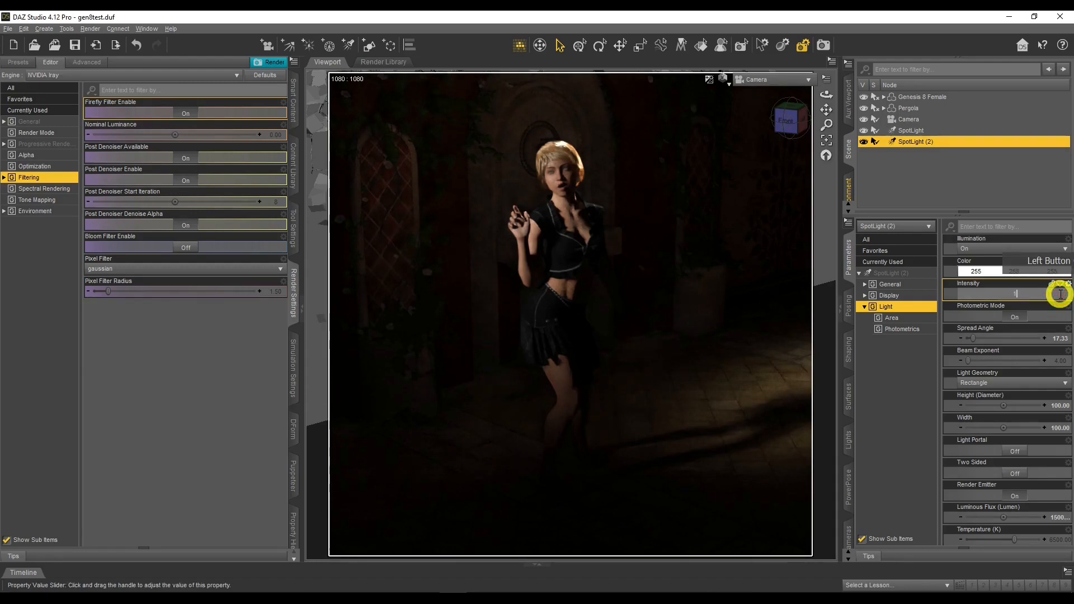
type("25")
key("Return")
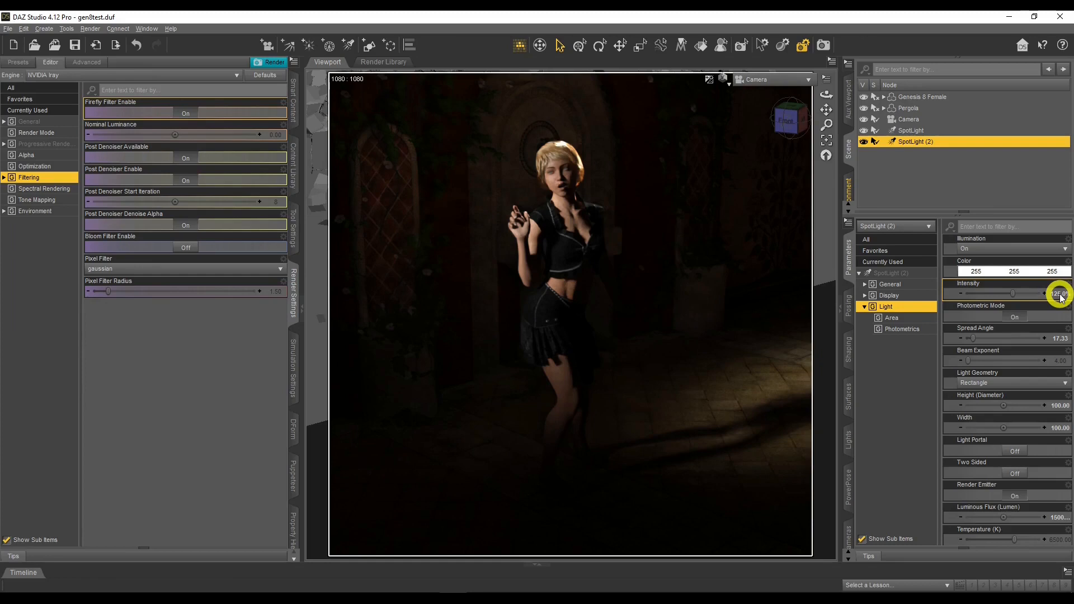
left_click(1061, 295)
type("1")
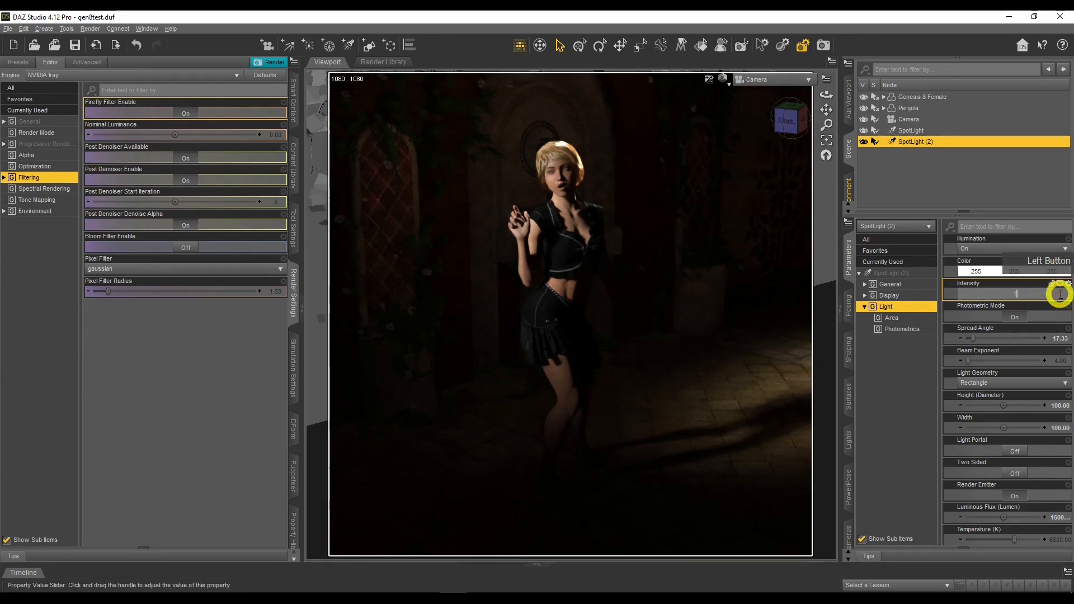
type("50")
key("Return")
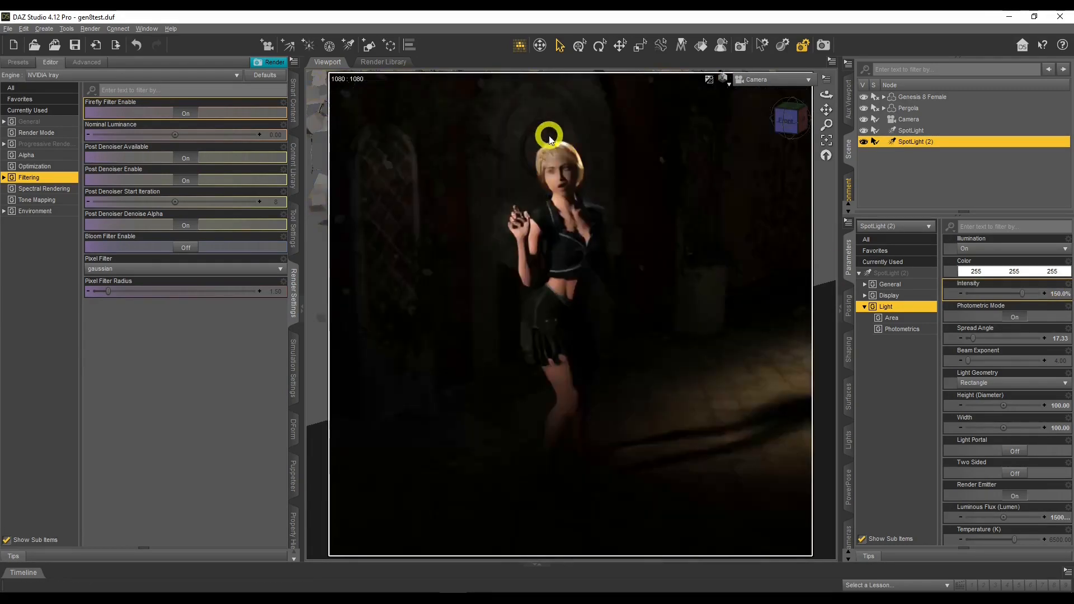
Set the first SpotLight's Intensity to 100%.
left_click(914, 130)
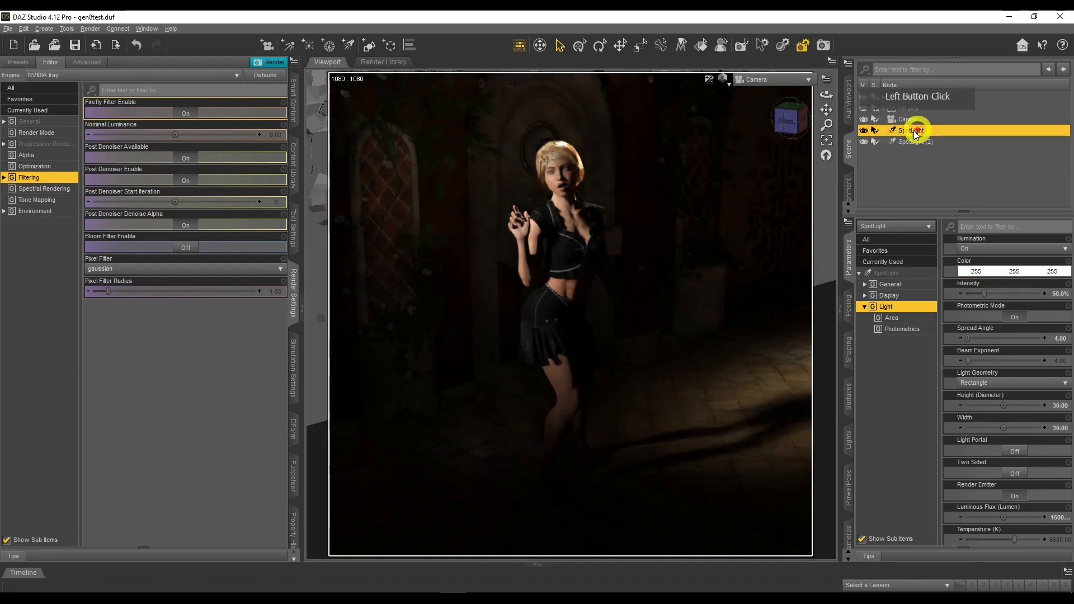
left_click(1060, 294)
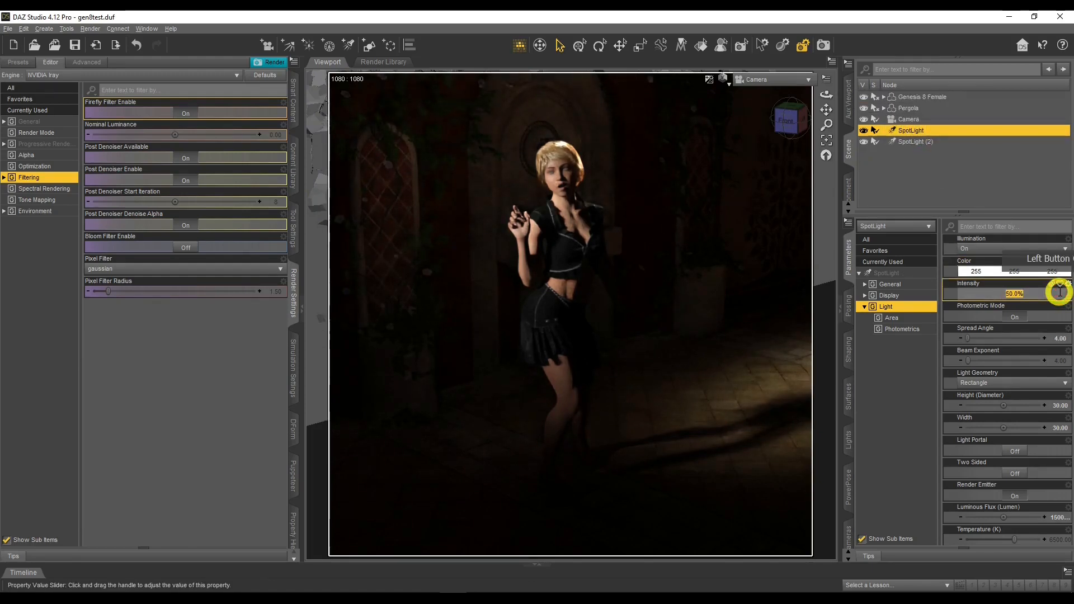
type("100")
key("Return")
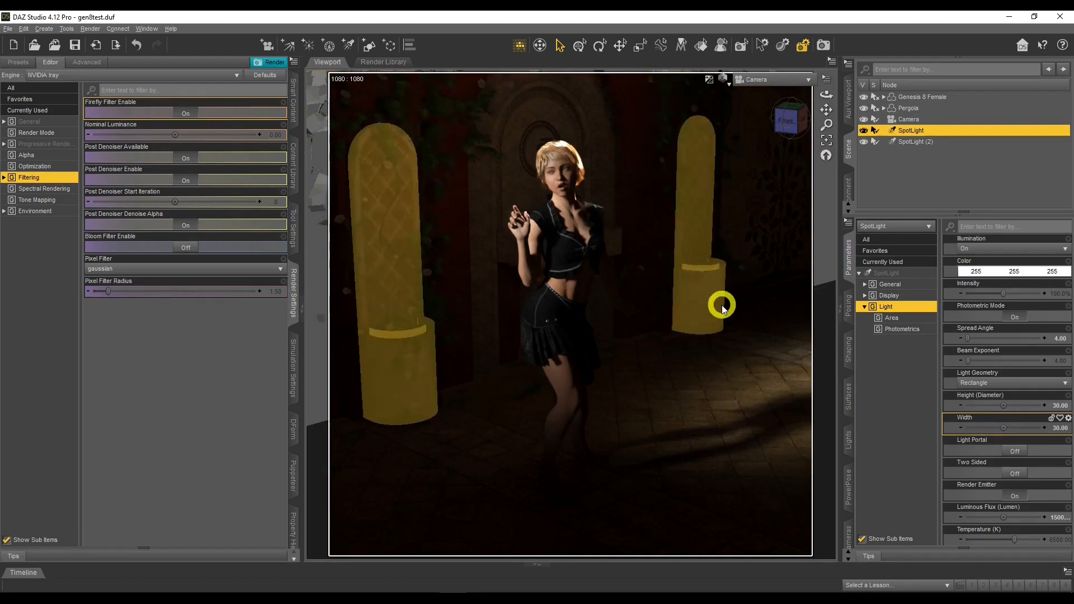
key("ctrl+2")
mouse_move(569, 210)
left_mouse_down()
mouse_move(573, 234)
mouse_move(593, 212)
left_mouse_up()
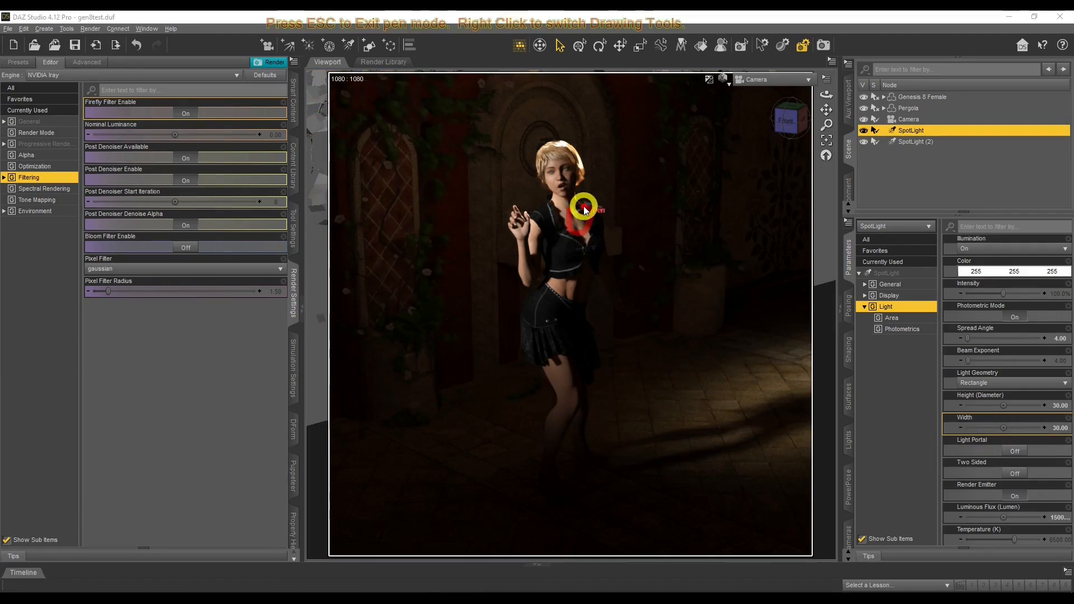
key("Escape")
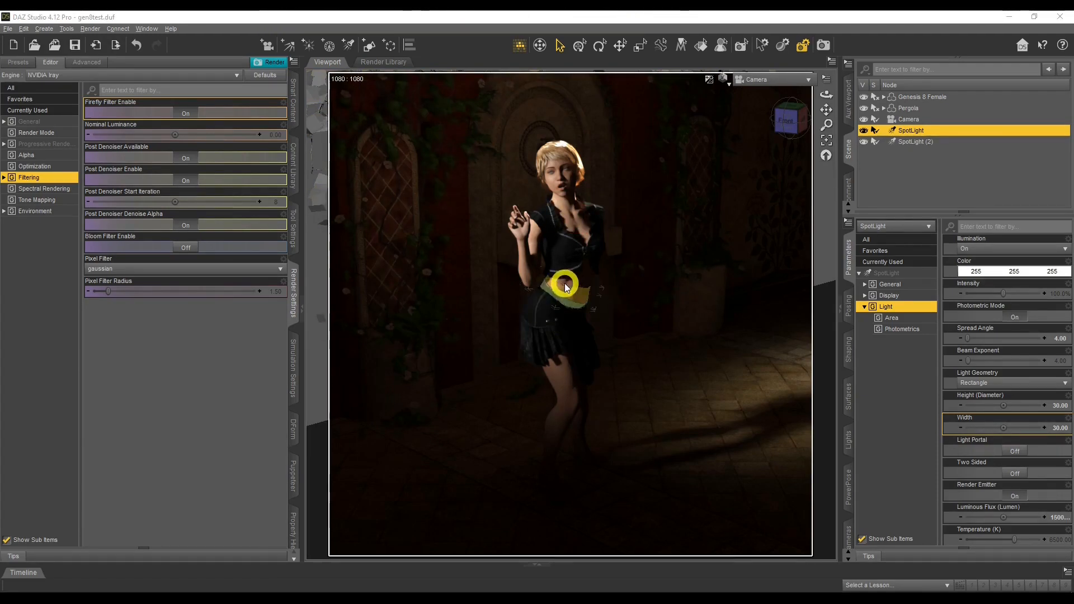
left_click(566, 283)
key("ctrl+2")
key("Escape")
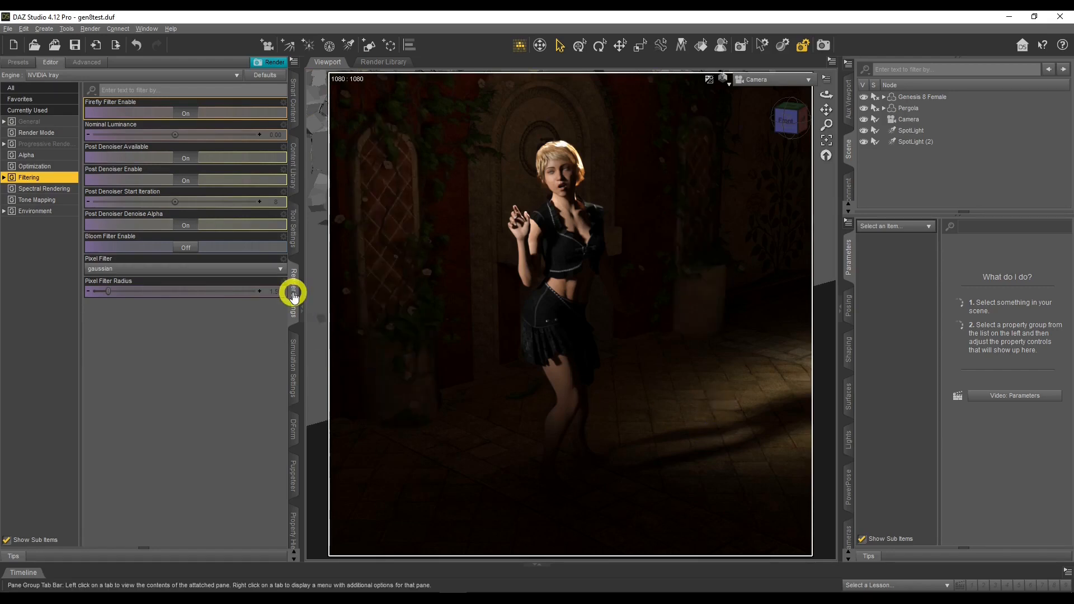
Set the Tone Mapping White Point to a warm pale orange of 1.00, 0.74, 0.40 in the render settings.
left_click(38, 200)
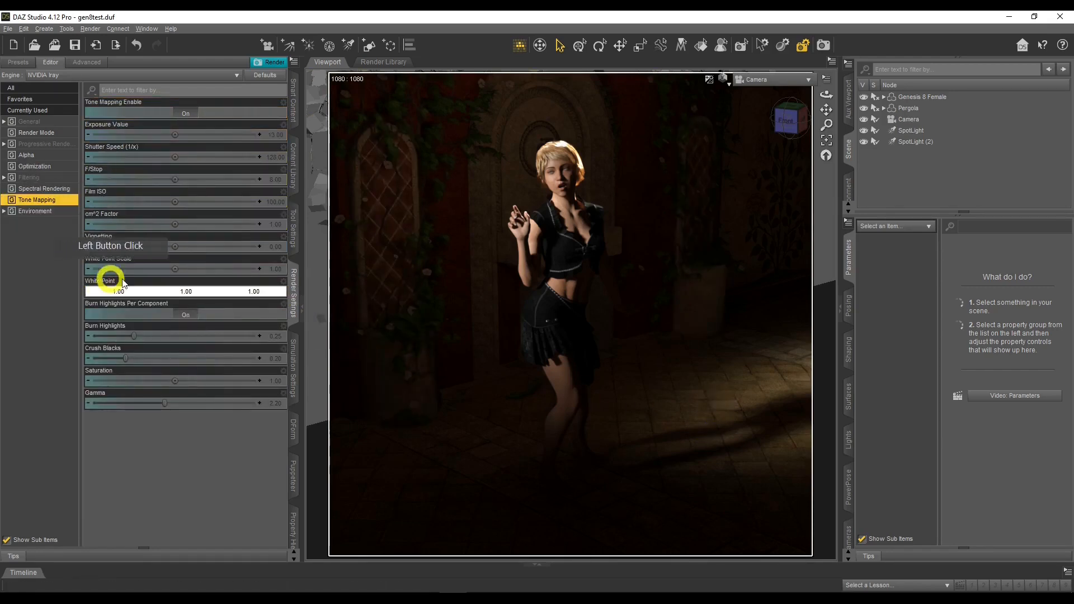
left_click(138, 295)
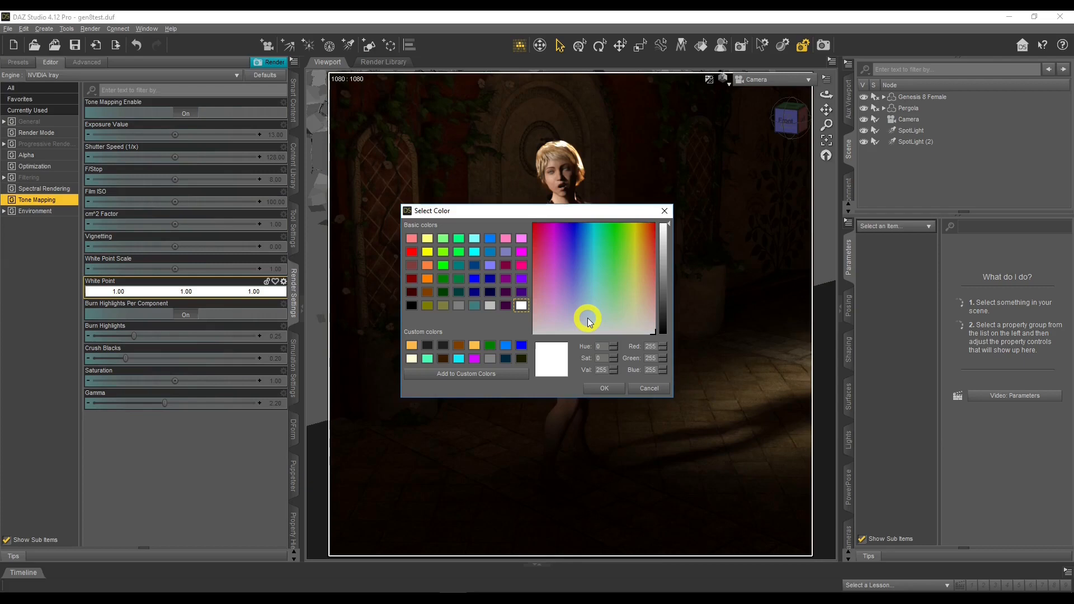
left_click(642, 301)
left_click_drag(643, 301, 629, 329)
left_click(614, 387)
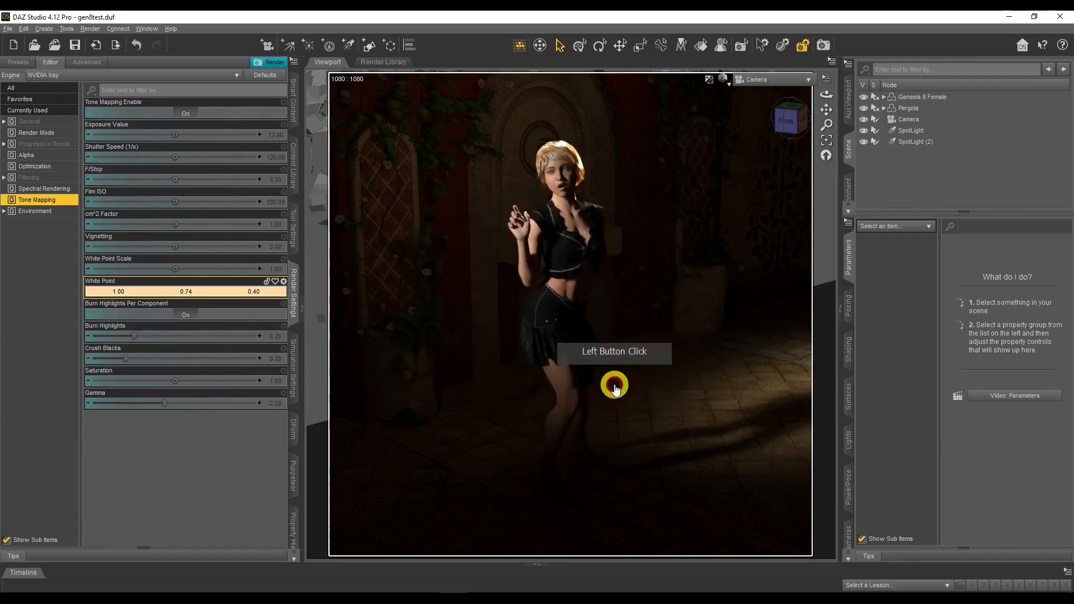
left_click(887, 384)
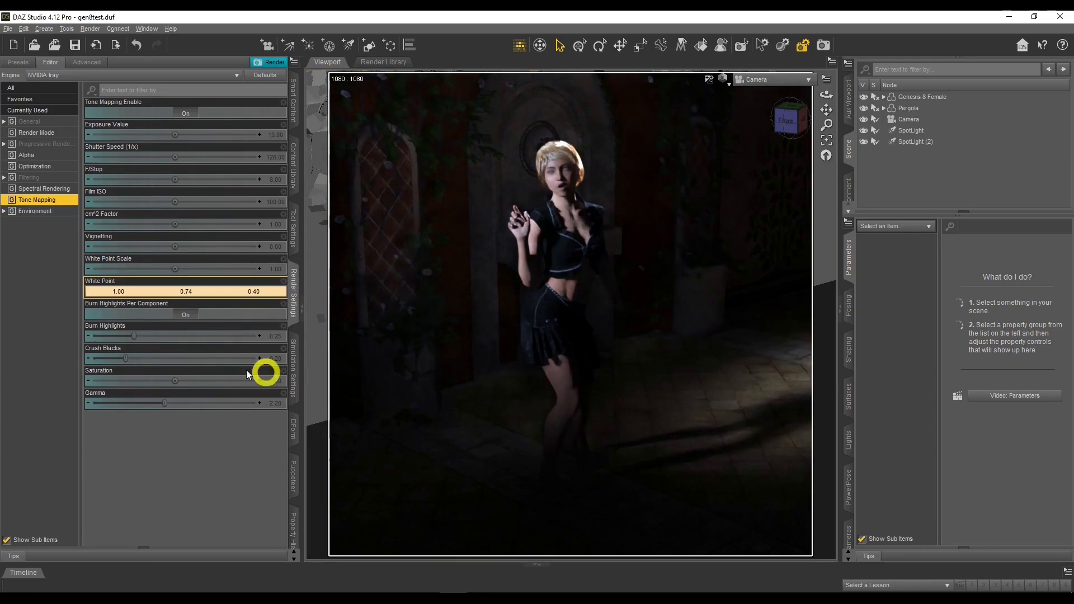
Try a pale blue White Point of 0.42, 0.51, 1.00 and undo that colour change.
left_click(232, 292)
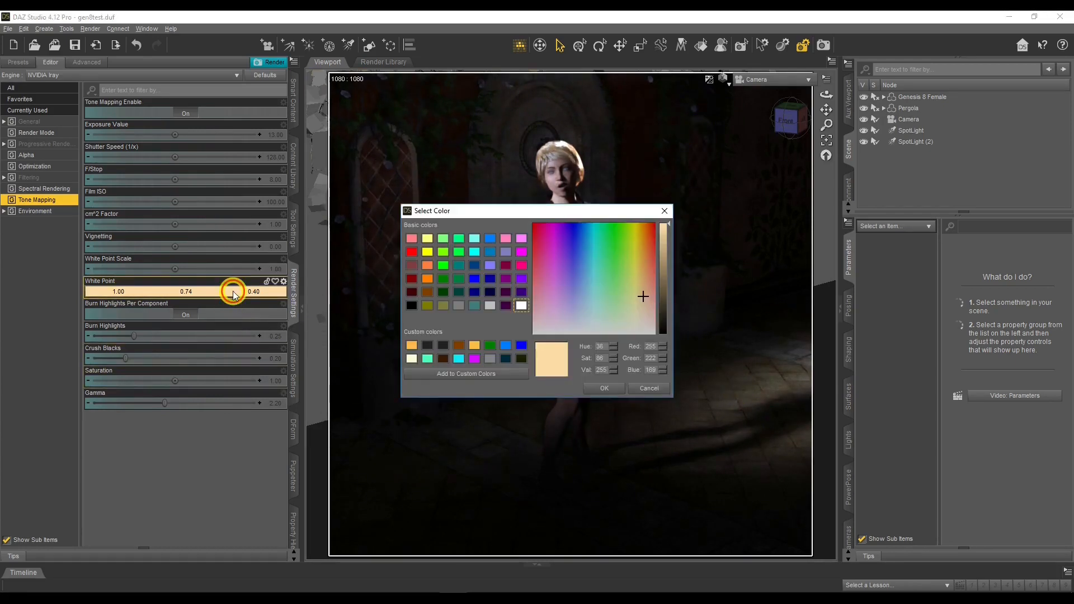
left_click(570, 302)
left_click_drag(570, 302, 578, 303)
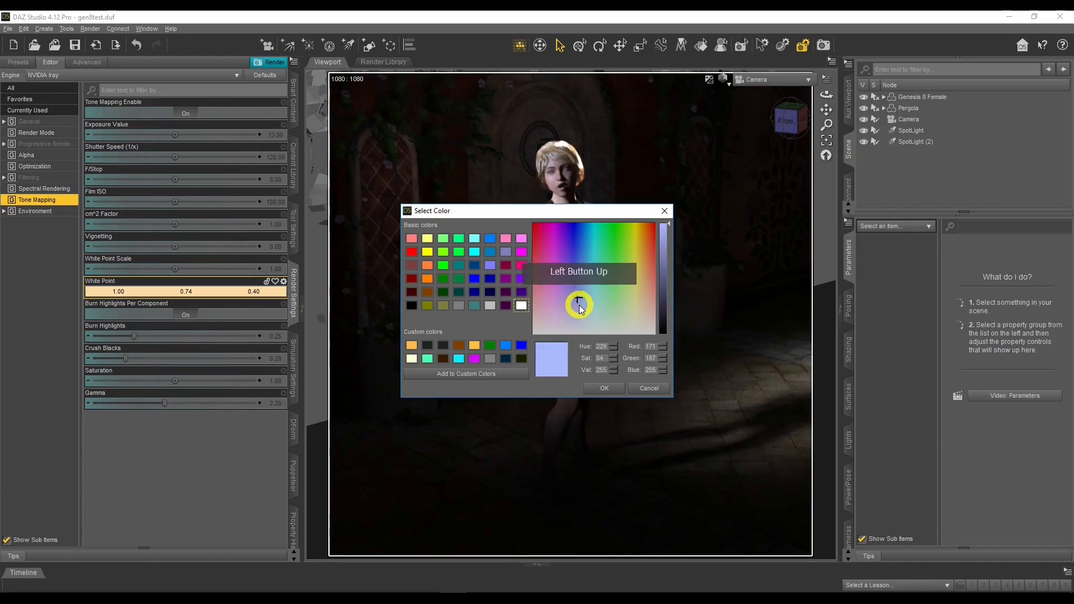
left_click(604, 388)
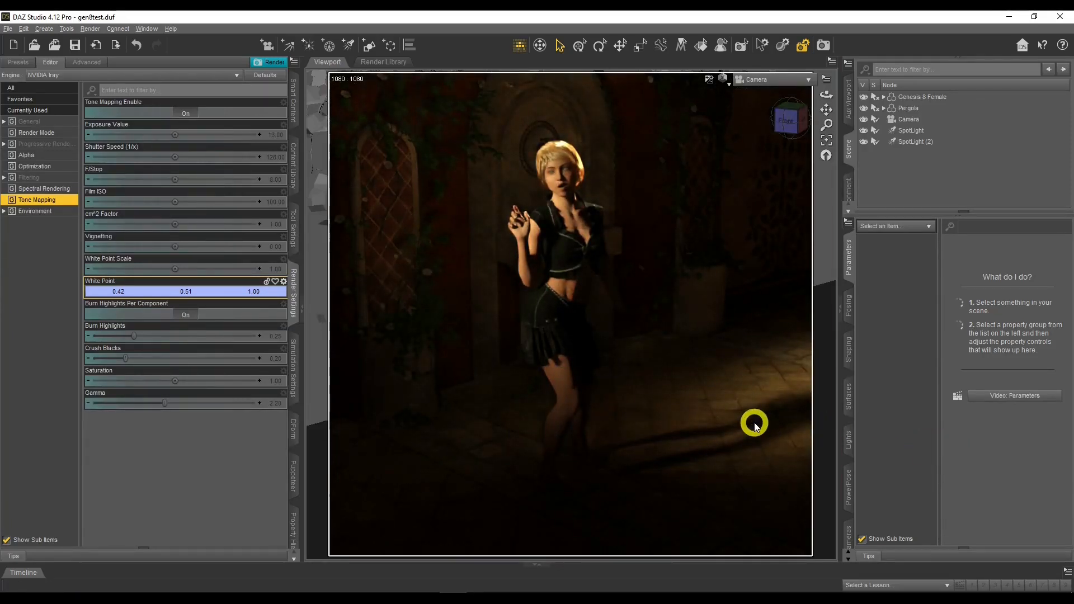
left_click(232, 292)
left_click(646, 388)
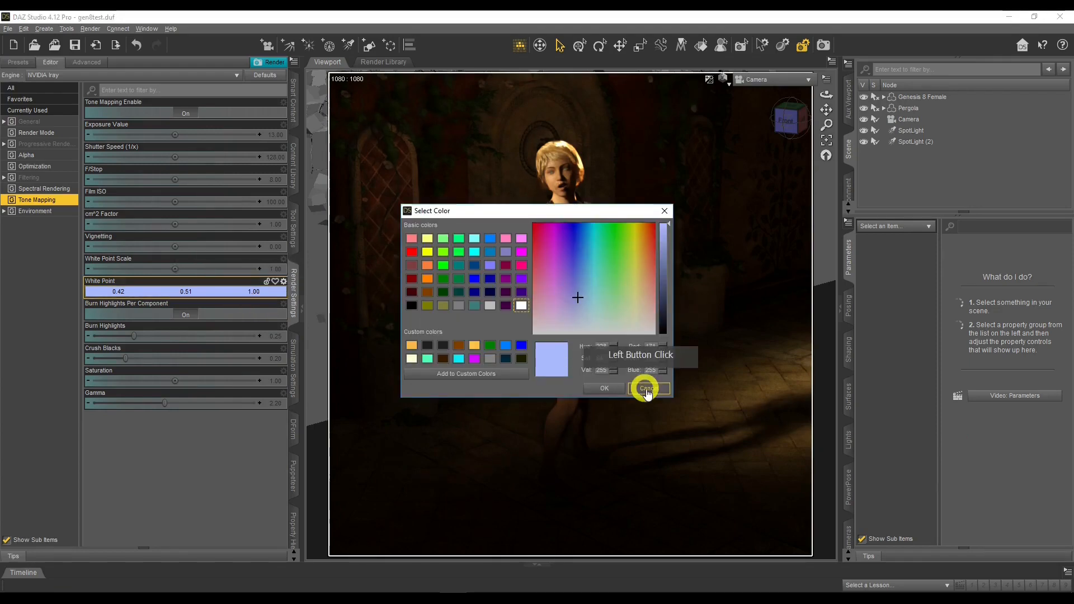
left_click(211, 298)
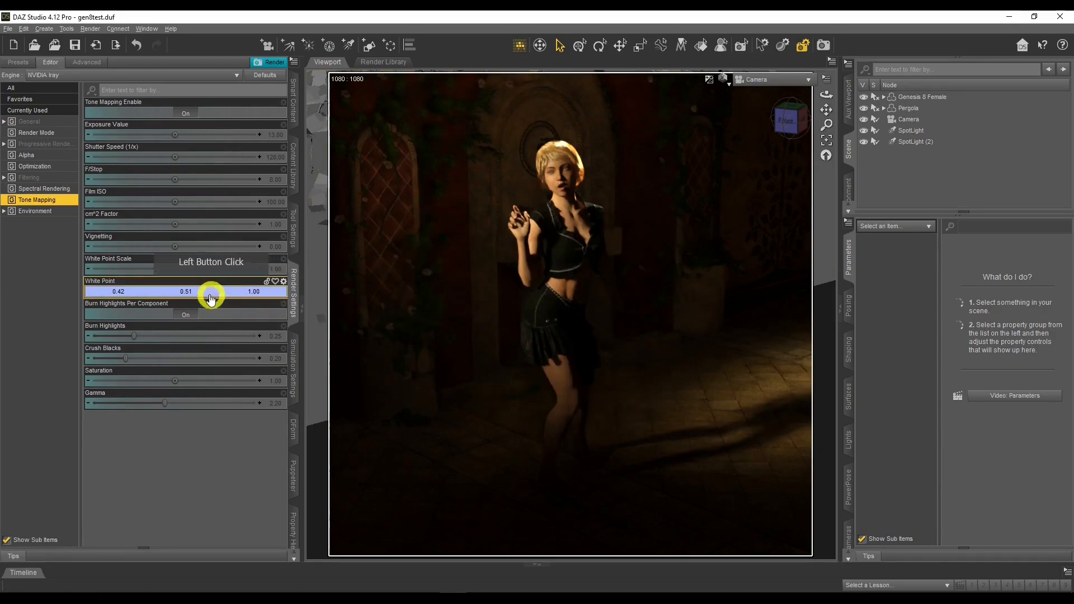
left_click(137, 45)
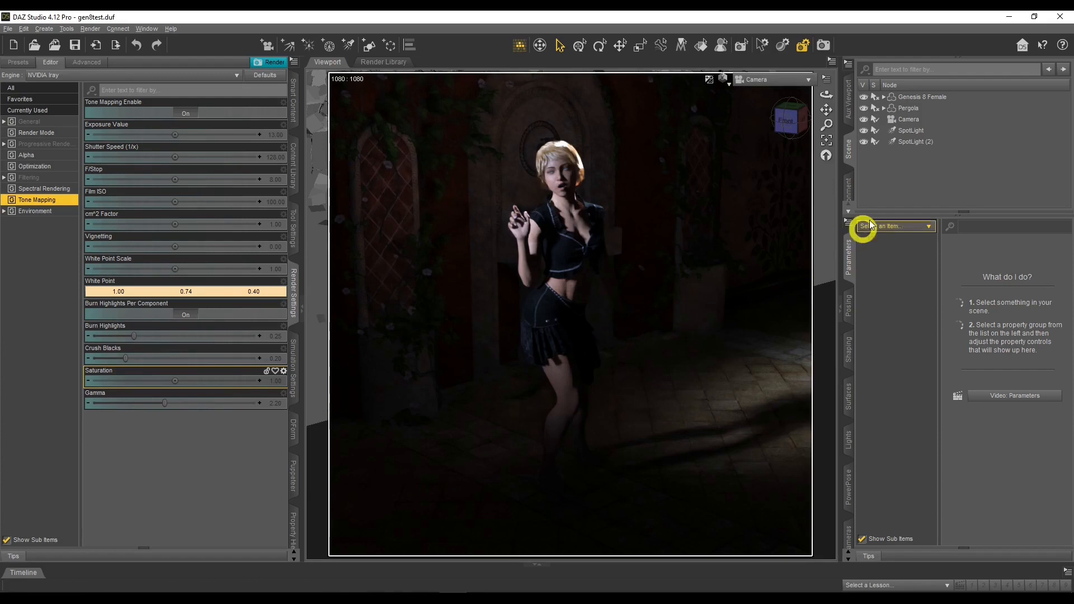
left_click(905, 131)
left_click(905, 141)
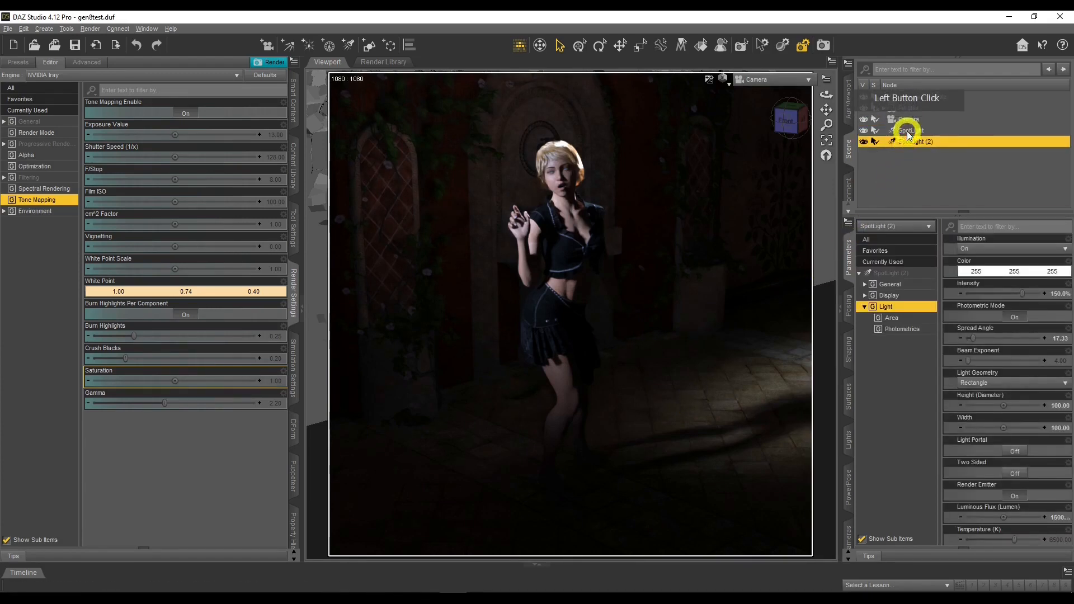
left_click(907, 130)
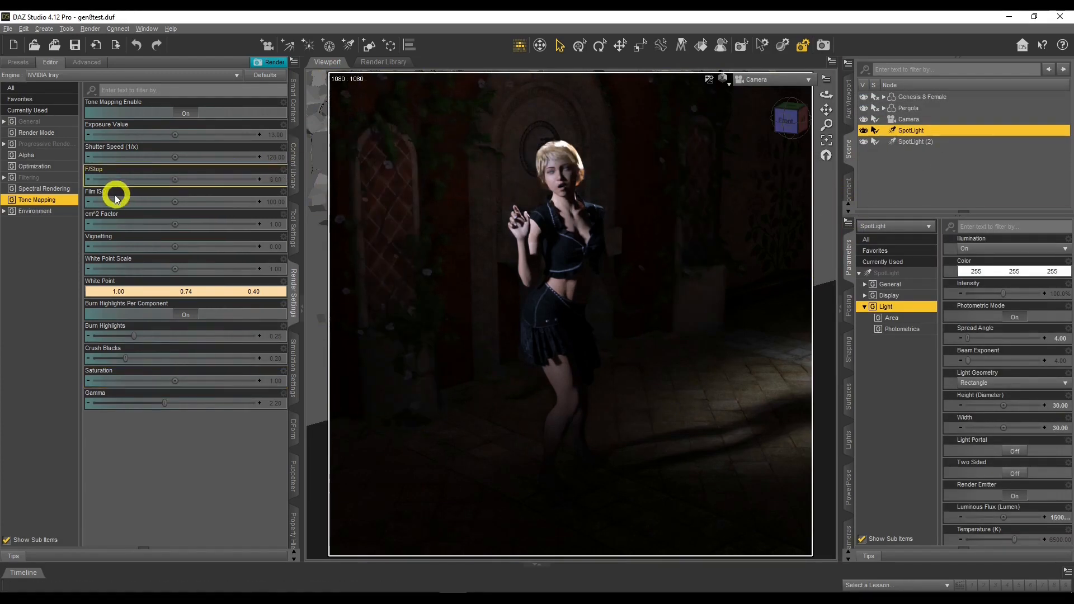
Try the Tone Mapping Film ISO at 150 and settle on 125.
left_click(281, 204)
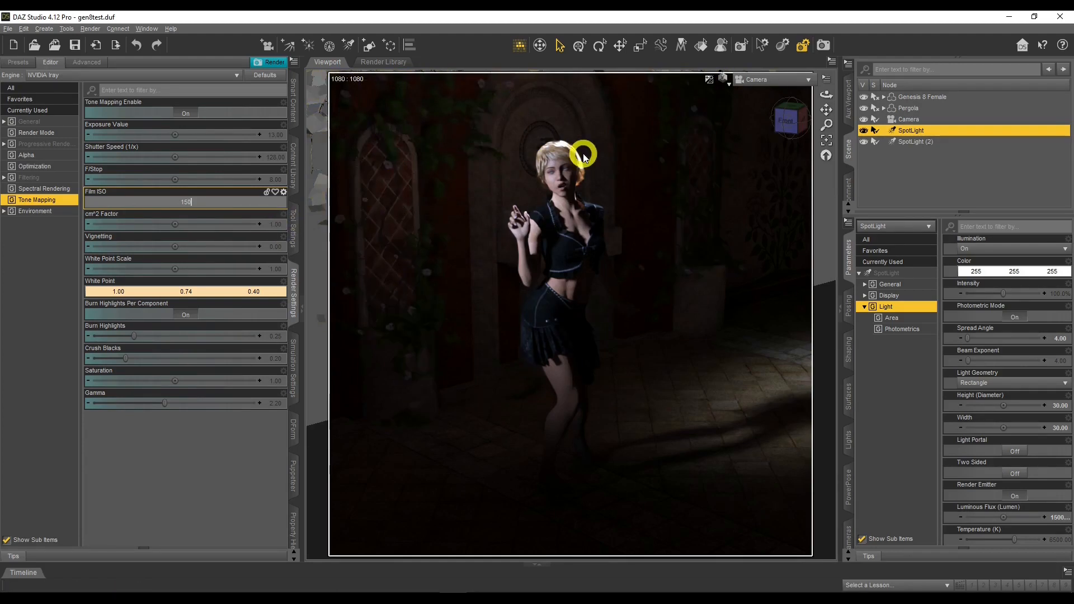
key("Return")
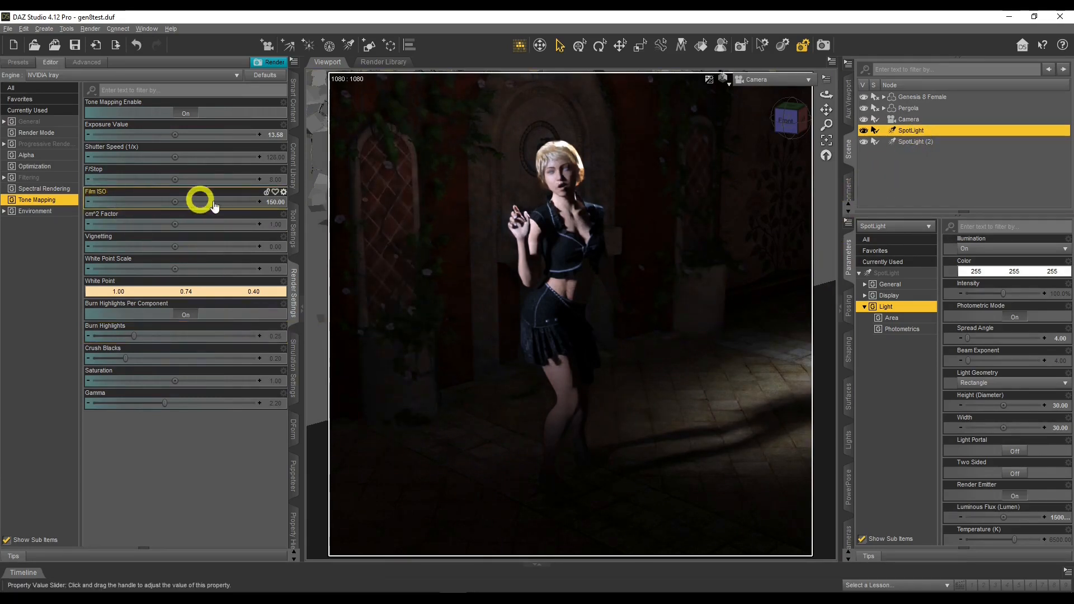
left_click(279, 202)
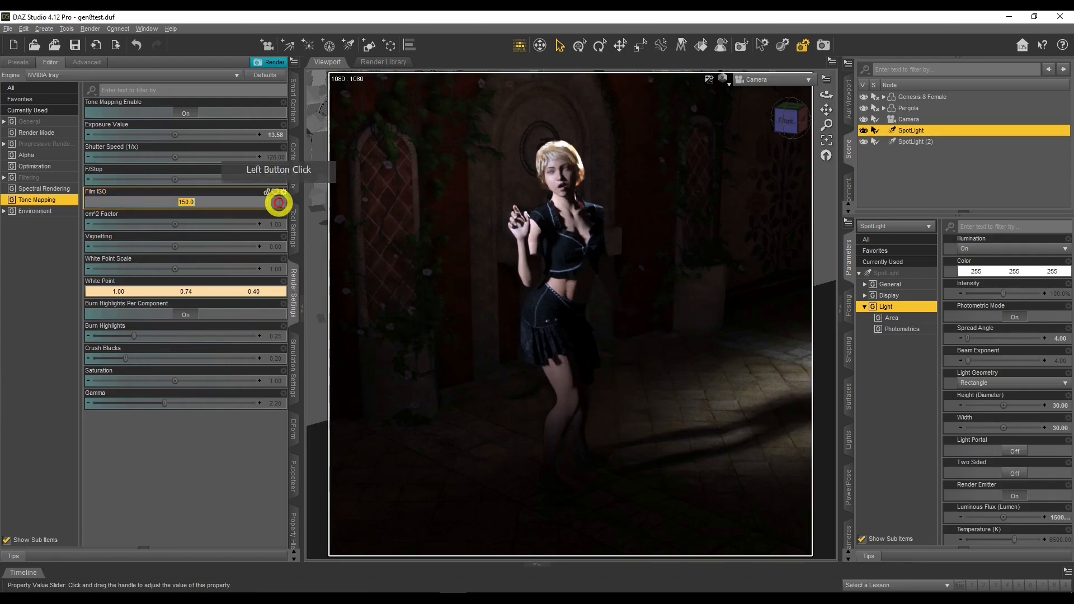
type("125")
key("Return")
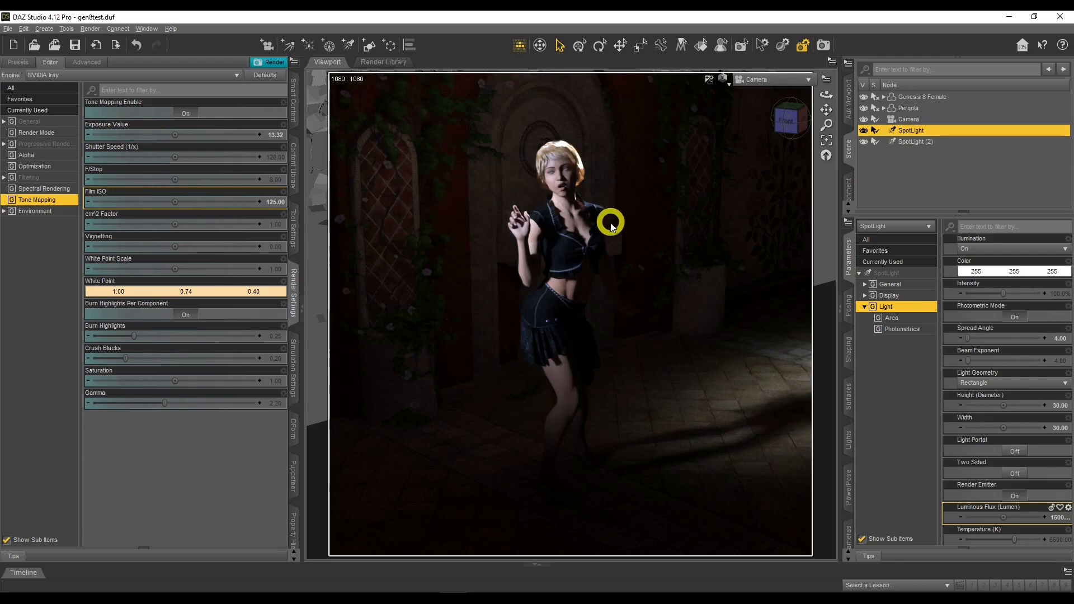
Switch the viewport to Texture Shaded in Perspective View and frame the figure from behind under the pergola.
left_click(725, 83)
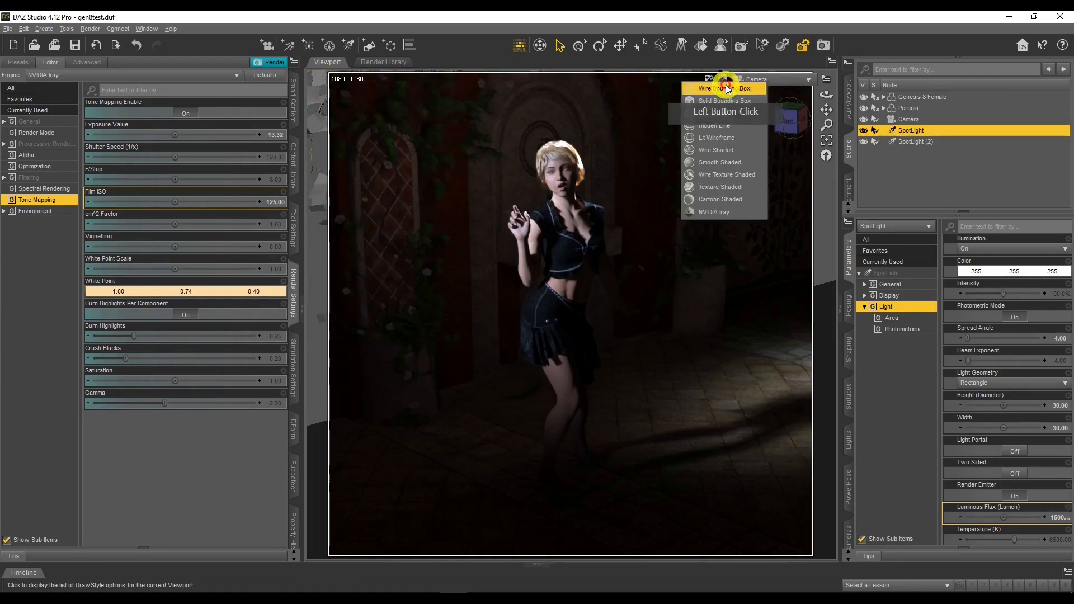
left_click(735, 188)
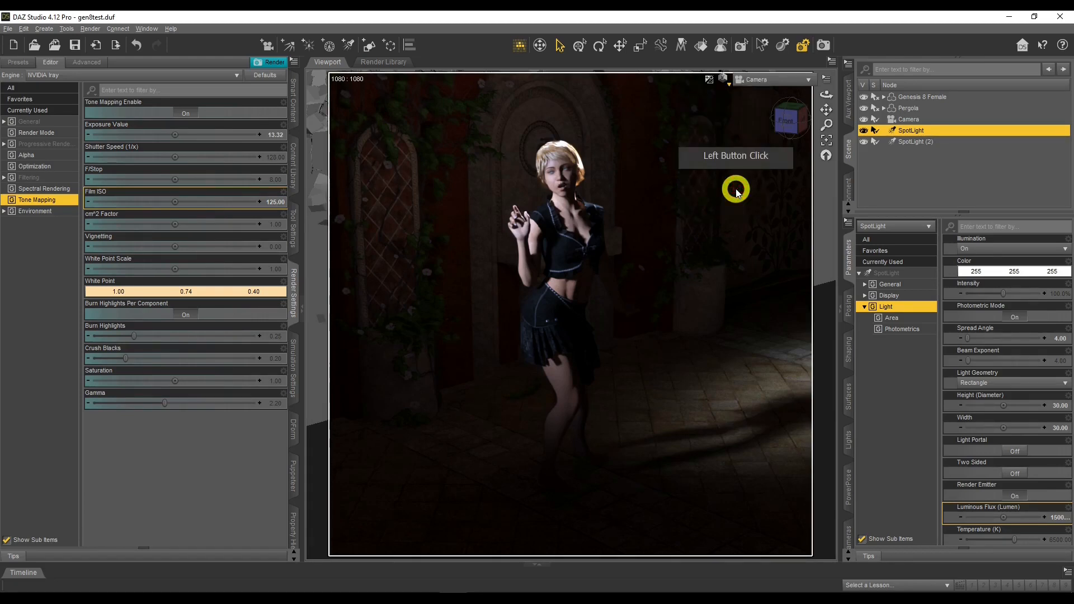
left_click(758, 84)
left_click(760, 90)
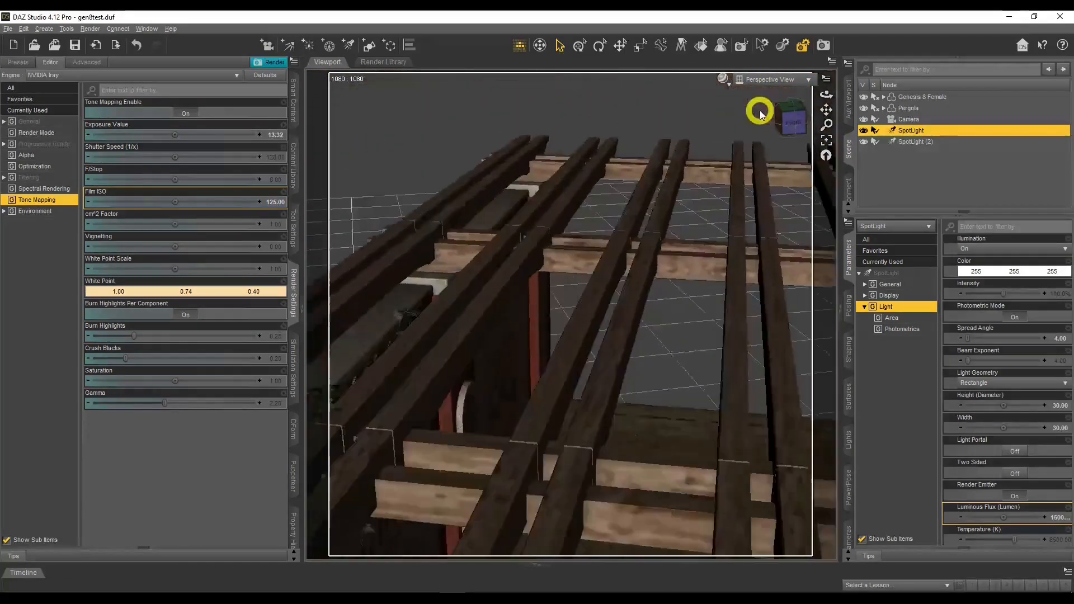
left_click_drag(827, 98, 826, 95)
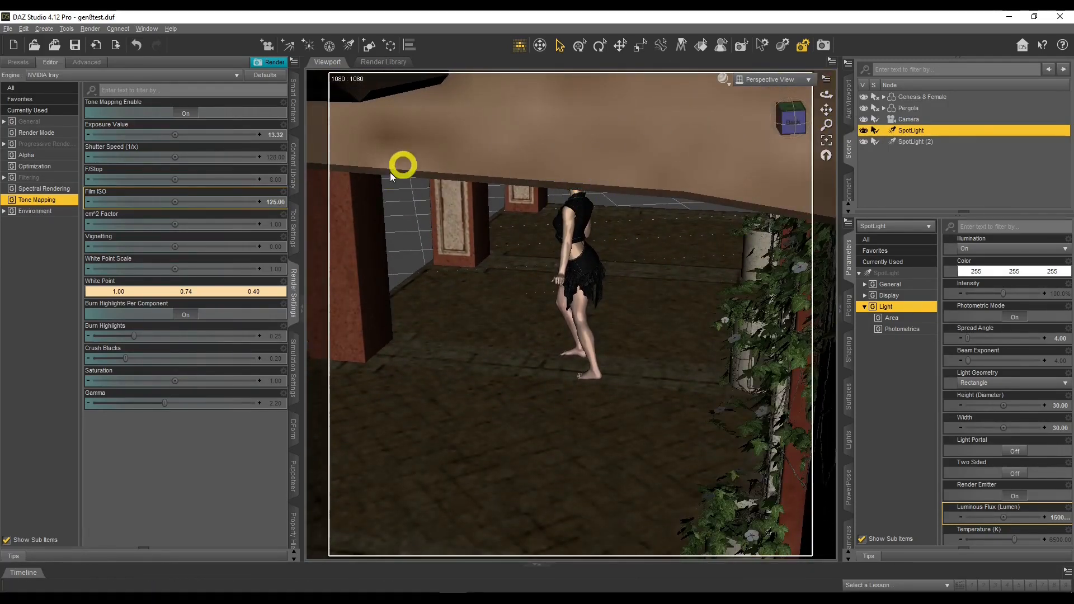
Create a third spotlight named SpotLight (3) using Apply Active Viewport Transforms from the Perspective View.
left_click(46, 30)
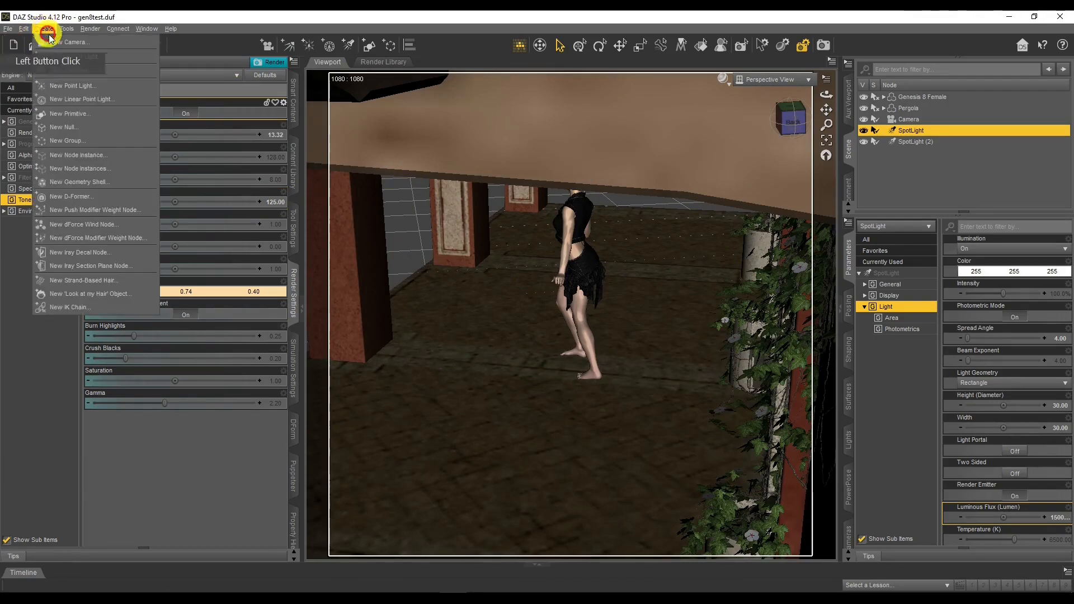
left_click(67, 71)
left_click(518, 285)
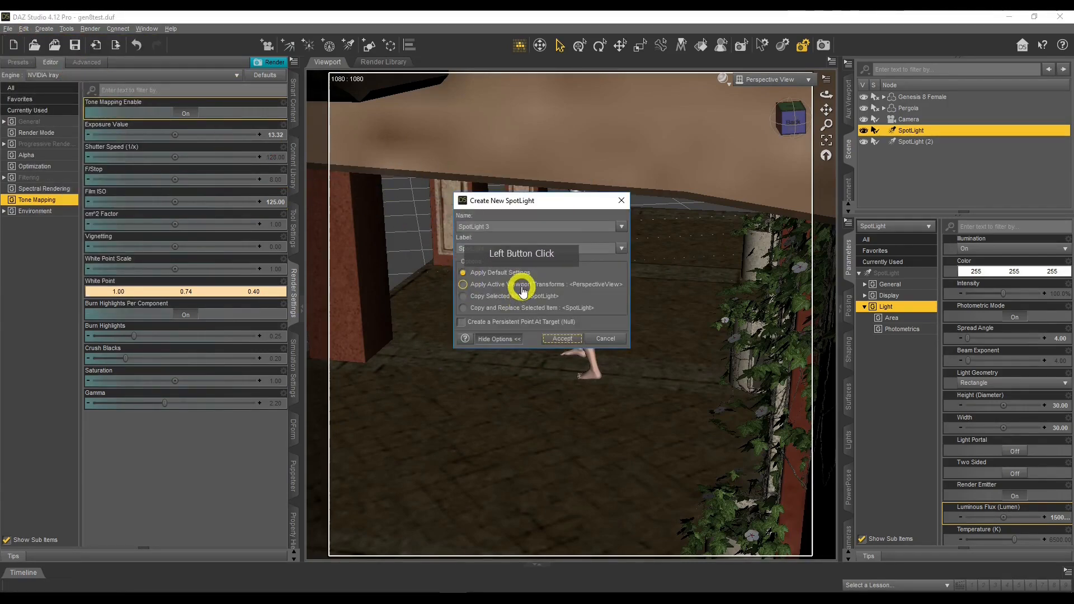
left_click(526, 284)
left_click(576, 285)
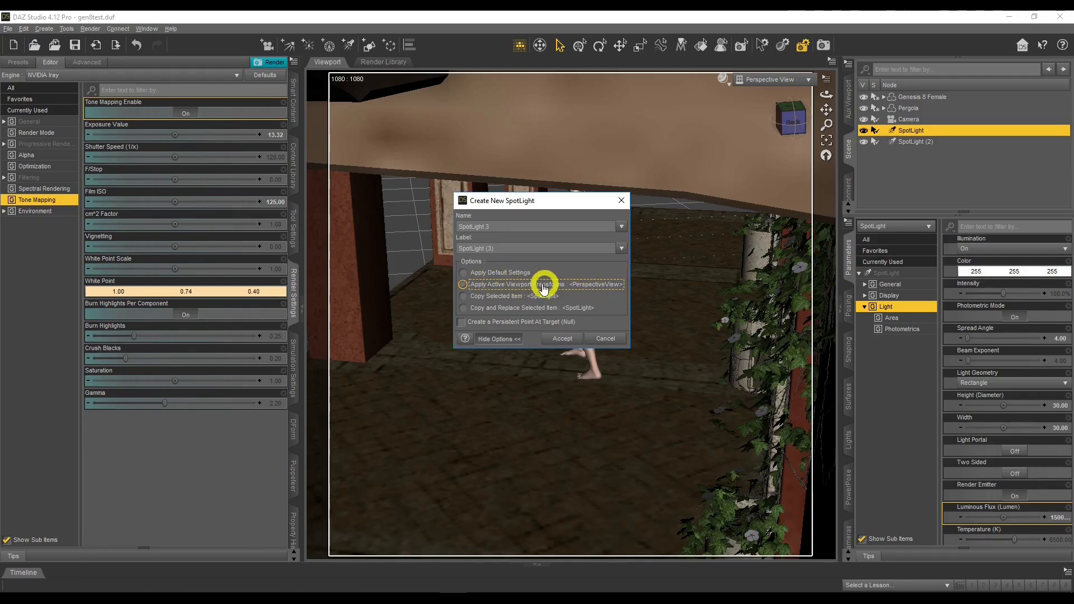
left_click(570, 341)
Look through SpotLight (3) and narrow its Spread Angle to 14.67.
left_click(772, 79)
left_click(781, 211)
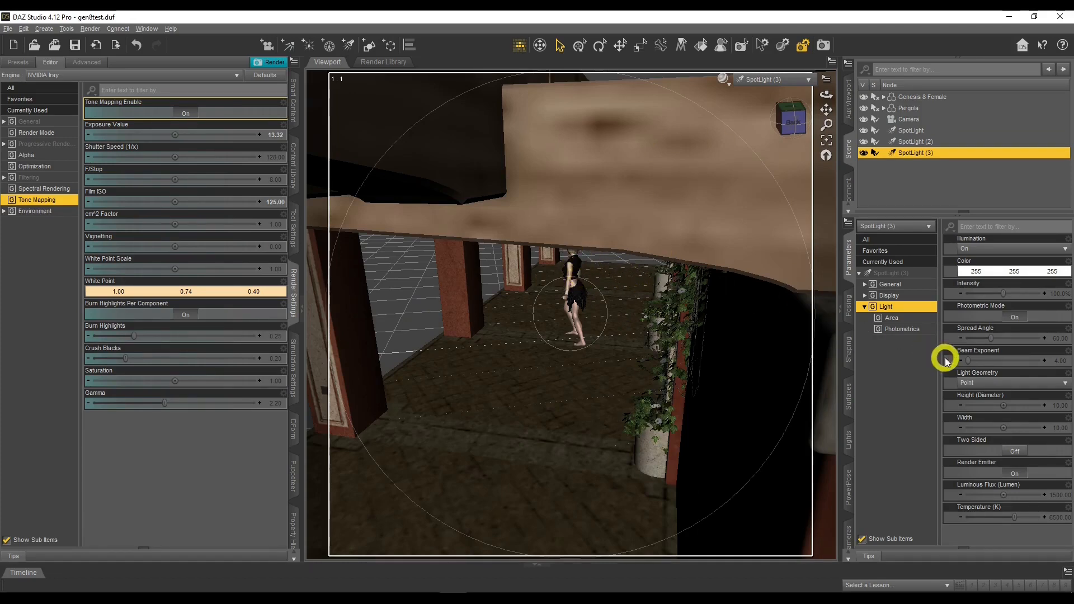
left_click_drag(991, 338, 971, 341)
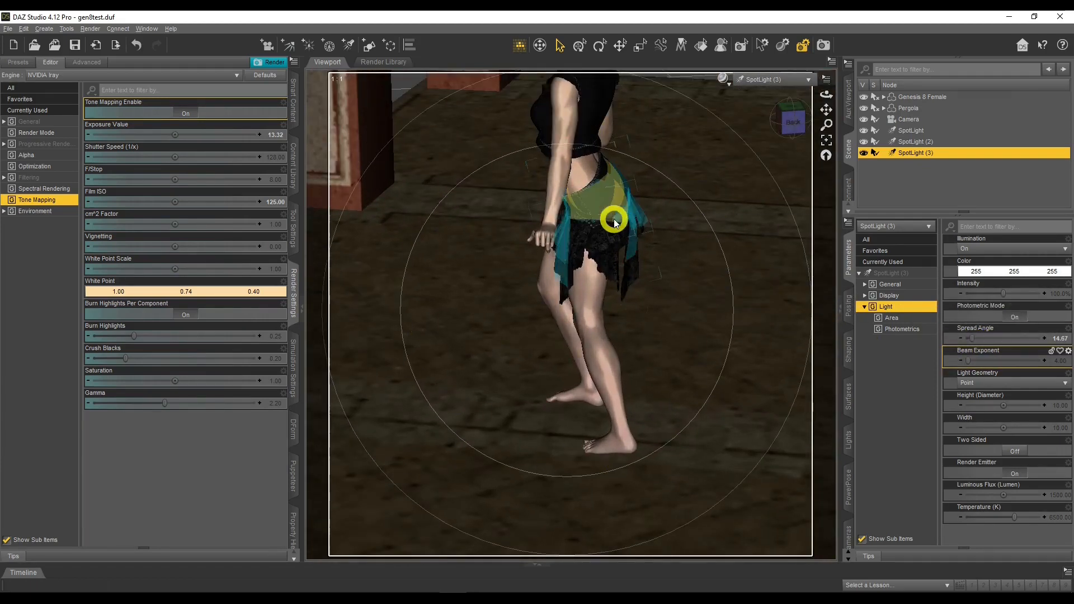
Re-aim SpotLight (3) at the figure from behind, and preview the scene through Camera in NVIDIA Iray.
left_click_drag(826, 109, 827, 96)
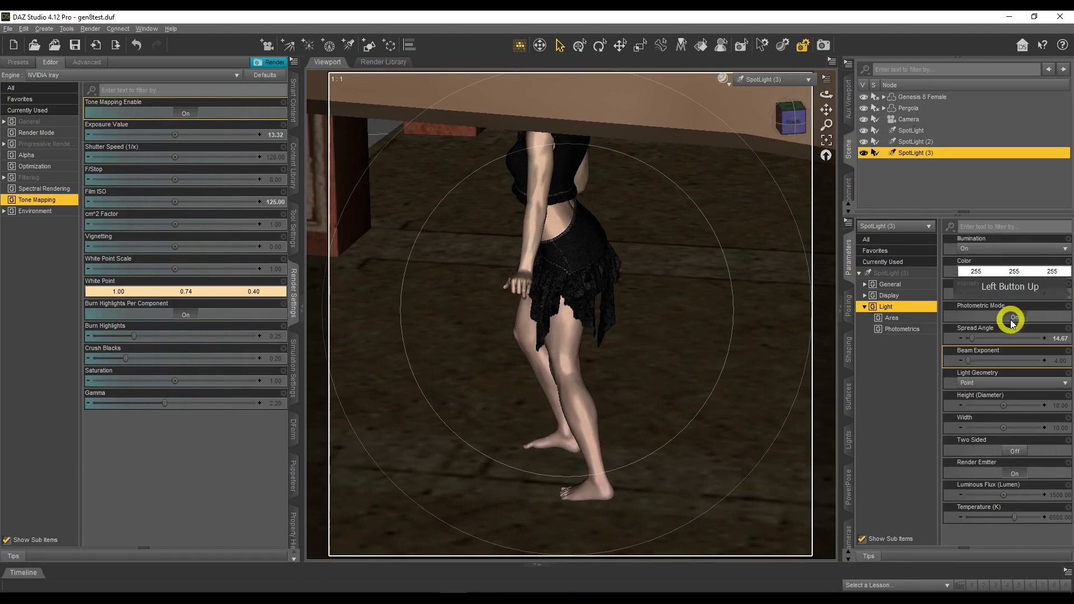
left_click(748, 79)
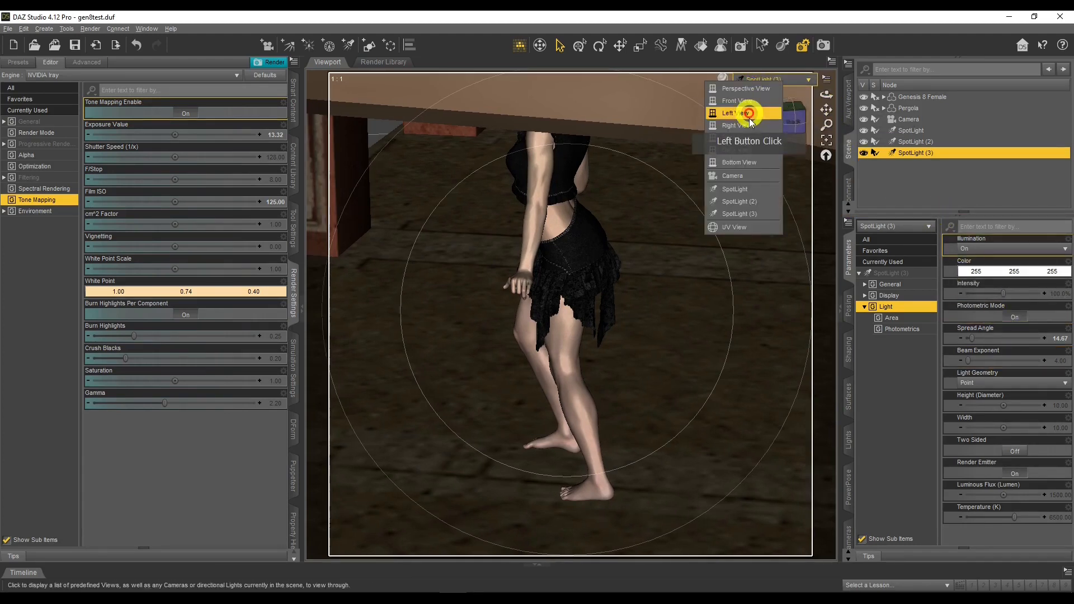
left_click(751, 172)
left_click(725, 79)
left_click(713, 198)
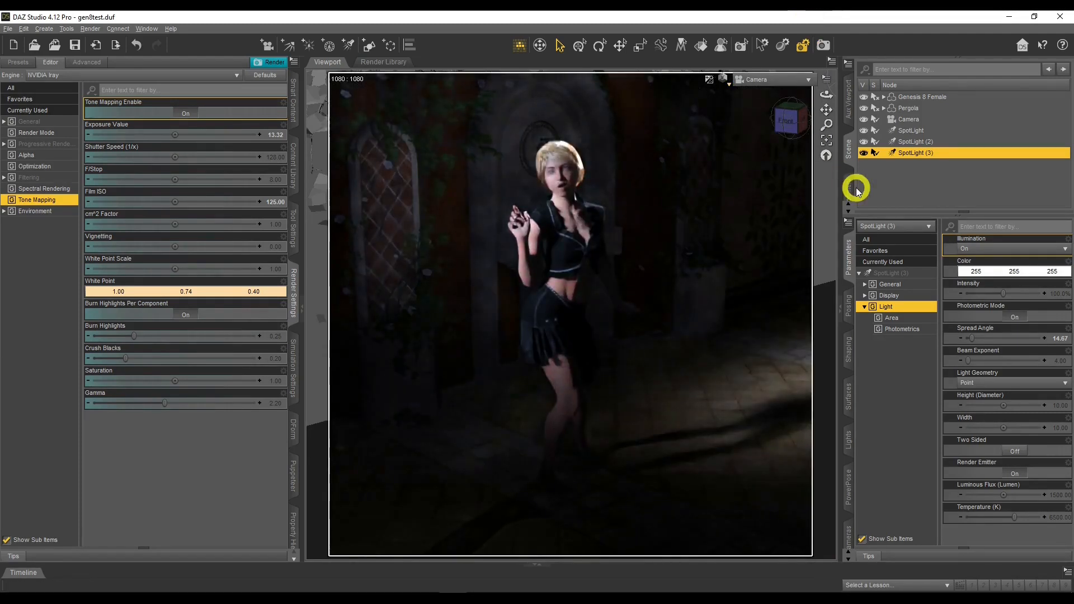
Try Rectangle as SpotLight (3)'s Light Geometry and settle on Disc.
left_click(972, 383)
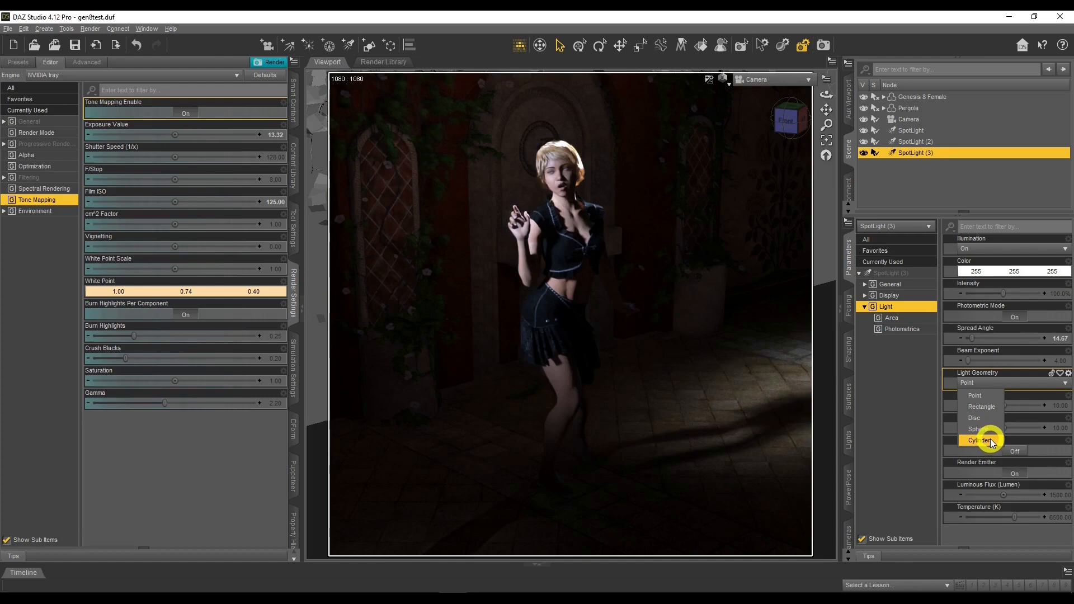
left_click(992, 409)
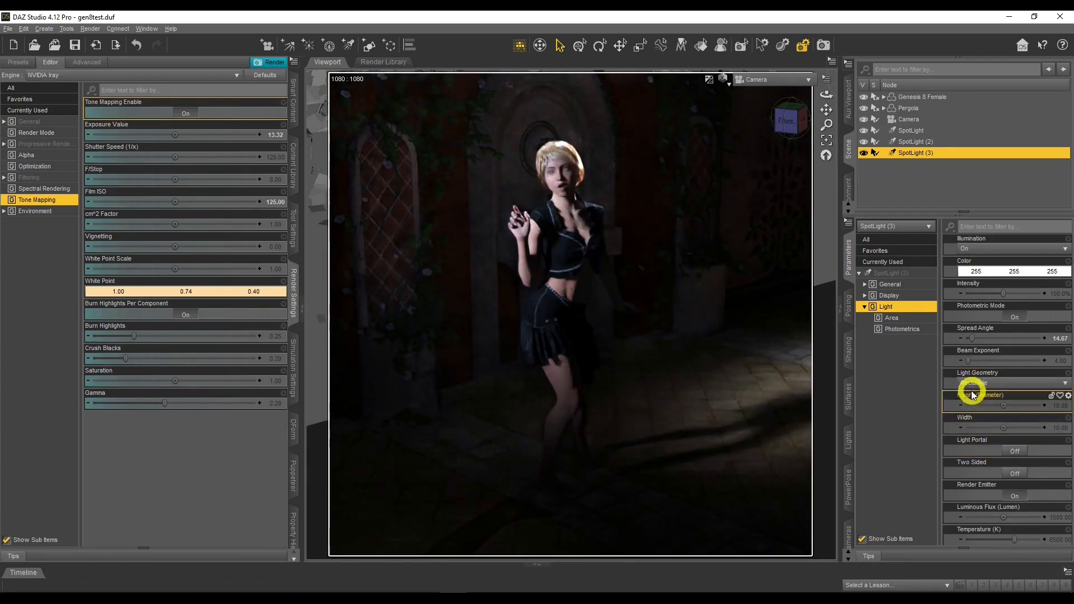
left_click(991, 384)
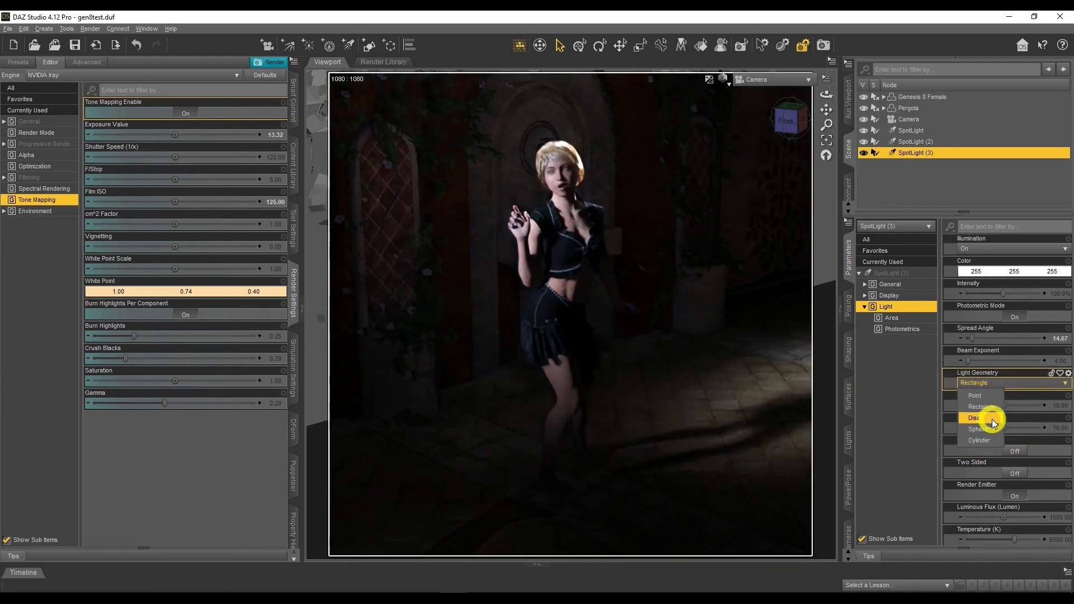
left_click(992, 418)
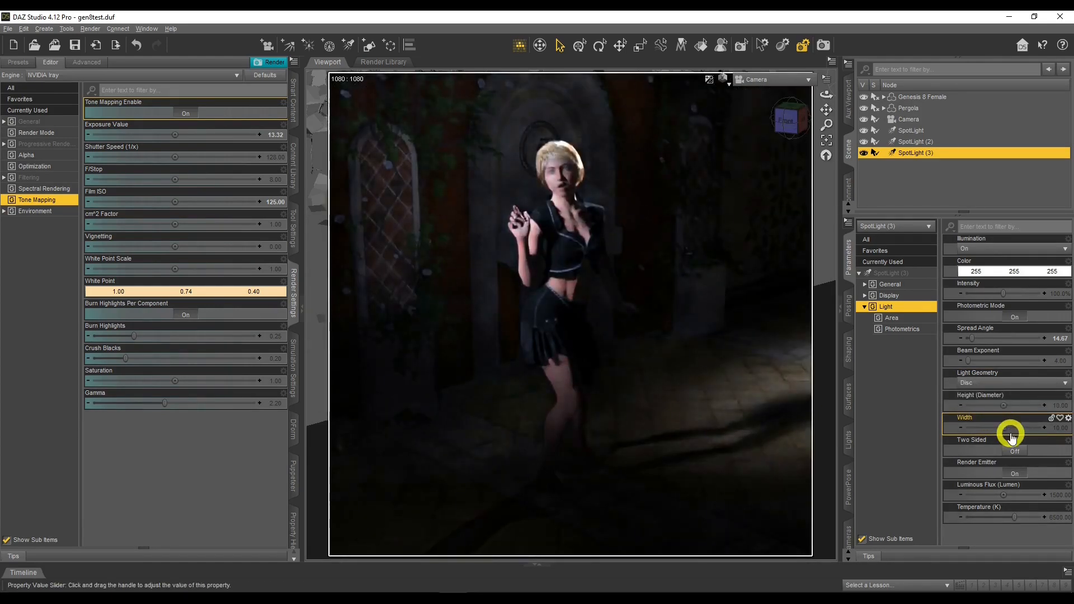
Raise SpotLight (3)'s Luminous Flux to 15000 lumens and increase it further to brighten the back lighting.
left_click(1016, 496)
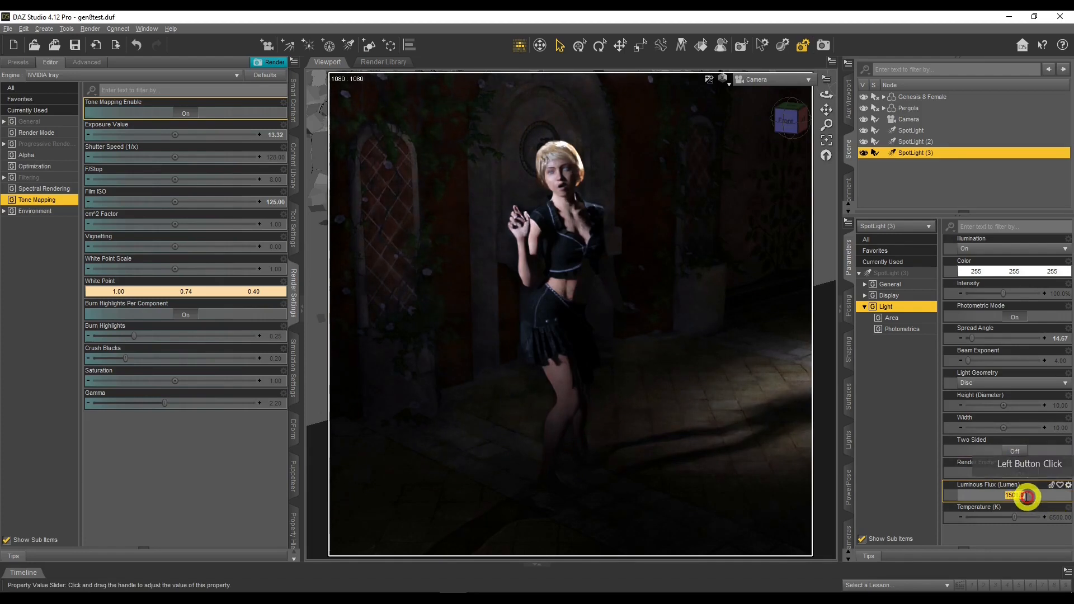
left_click(1018, 490)
type("0")
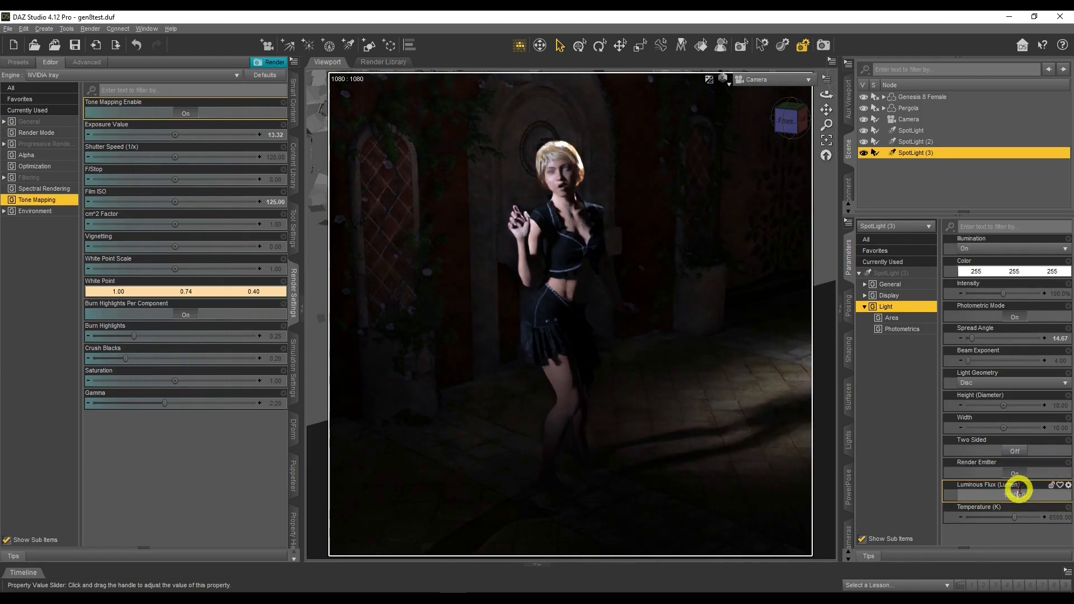
key("Return")
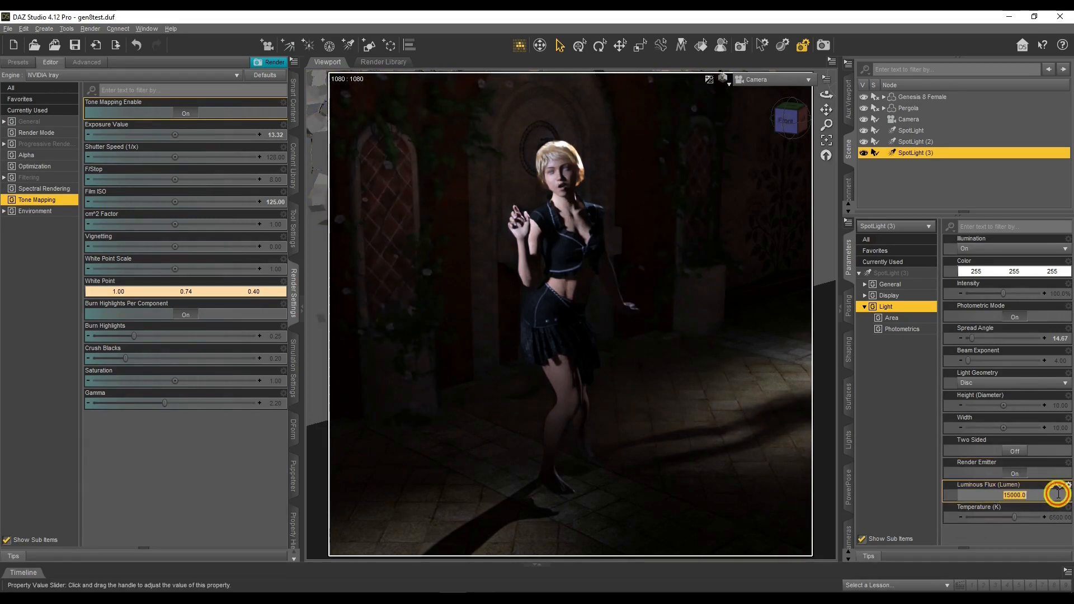
left_click(1009, 494)
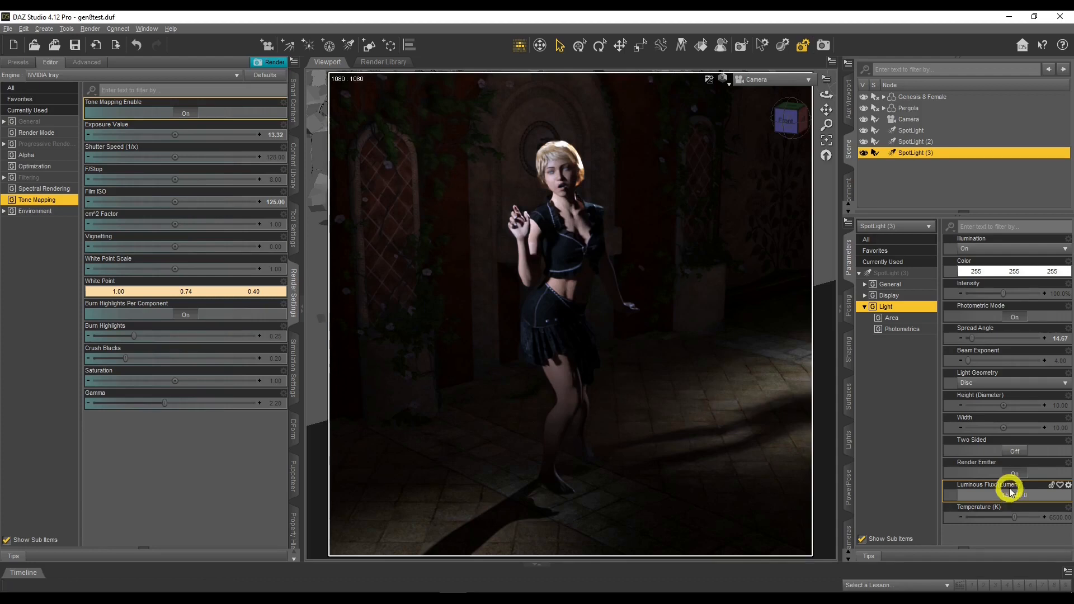
key("Return")
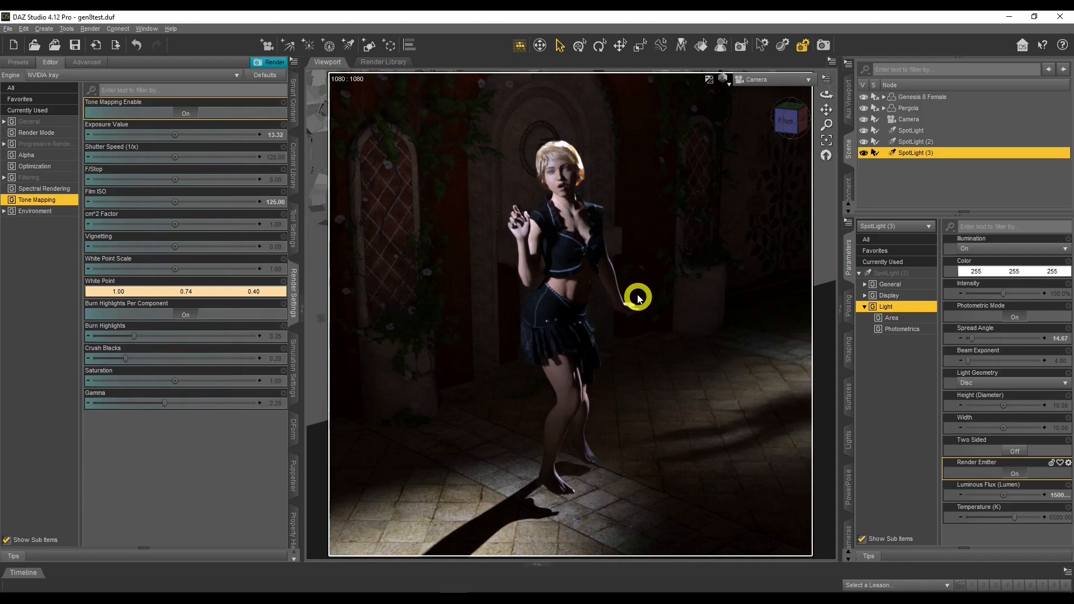
Try a Height (Diameter) and Width of 50 for SpotLight (3)'s disc.
left_click(1058, 295)
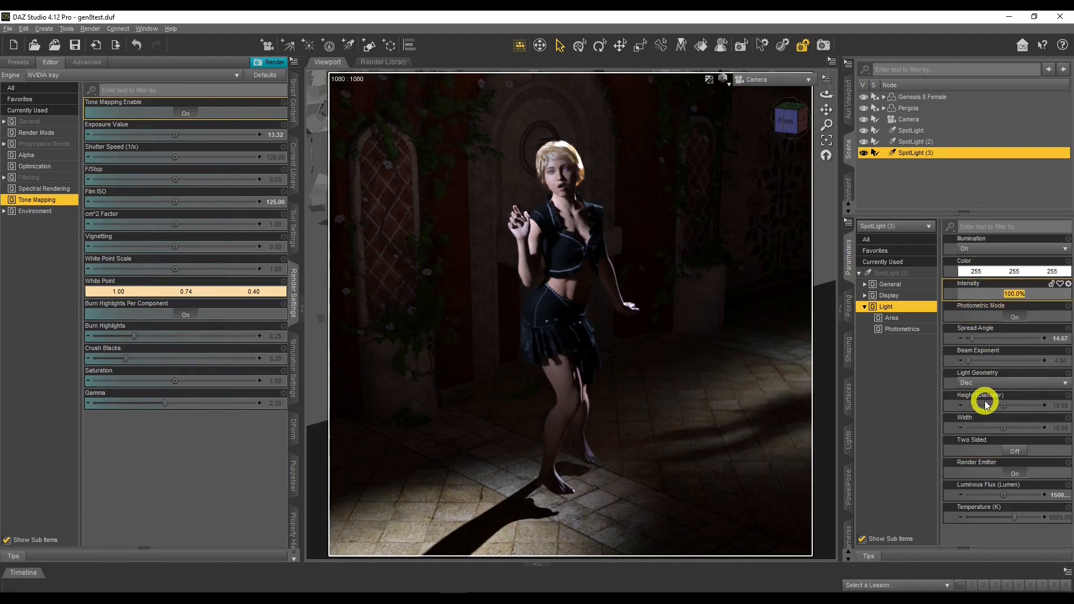
left_click(1064, 407)
type("50")
key("Return")
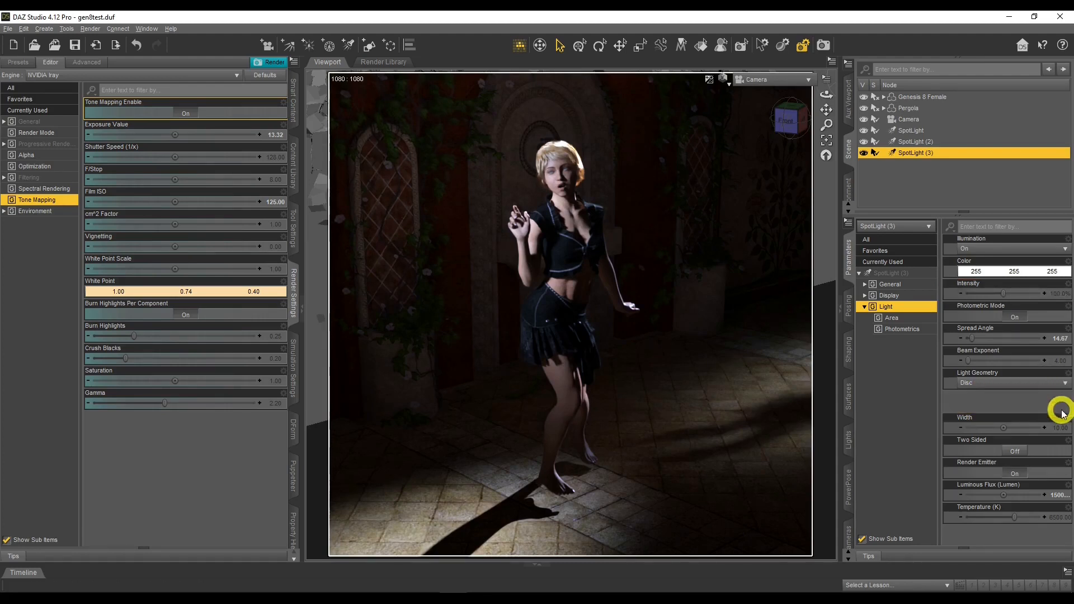
left_click(1061, 429)
type("50")
key("Return")
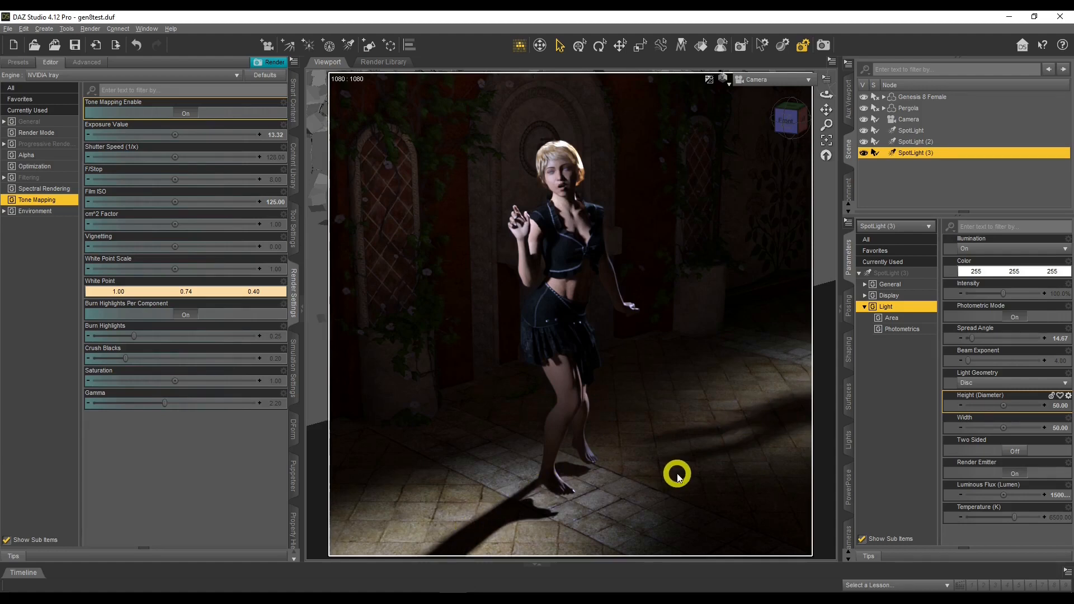
Enlarge SpotLight (3)'s disc to a Height (Diameter) and Width of 100.
left_click(1060, 406)
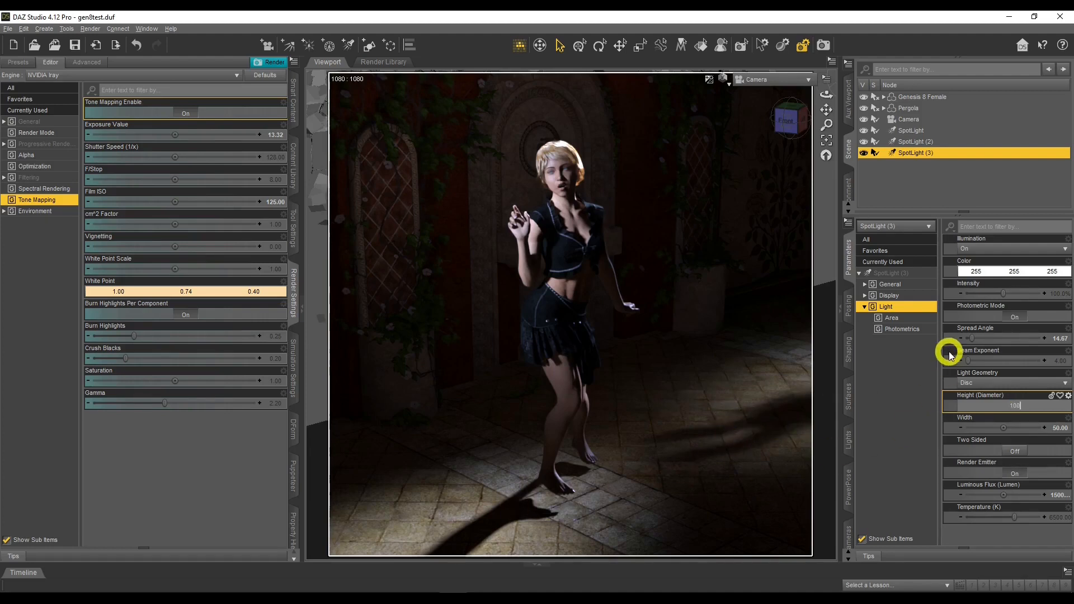
key("Return")
left_click(1059, 428)
type("1")
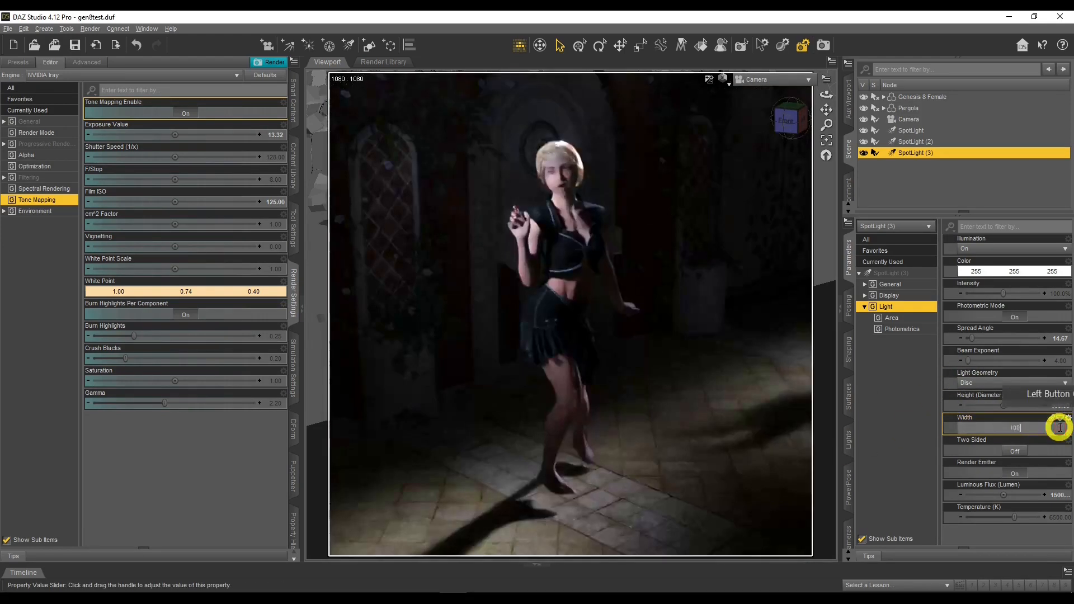
key("Return")
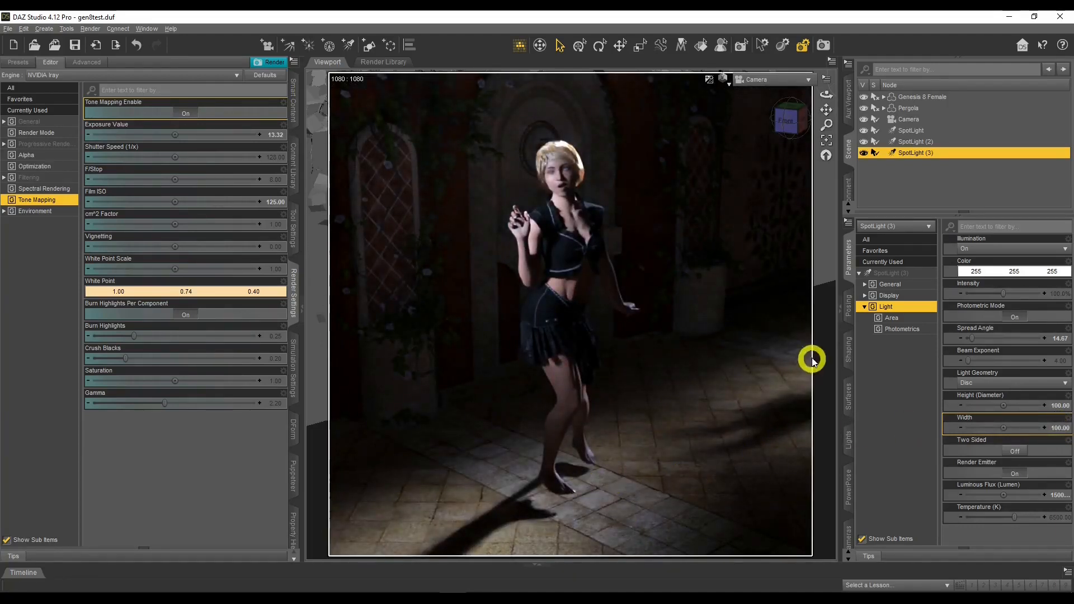
Try SpotLight (3)'s Intensity at 150% and raise it to 200%.
left_click(1059, 294)
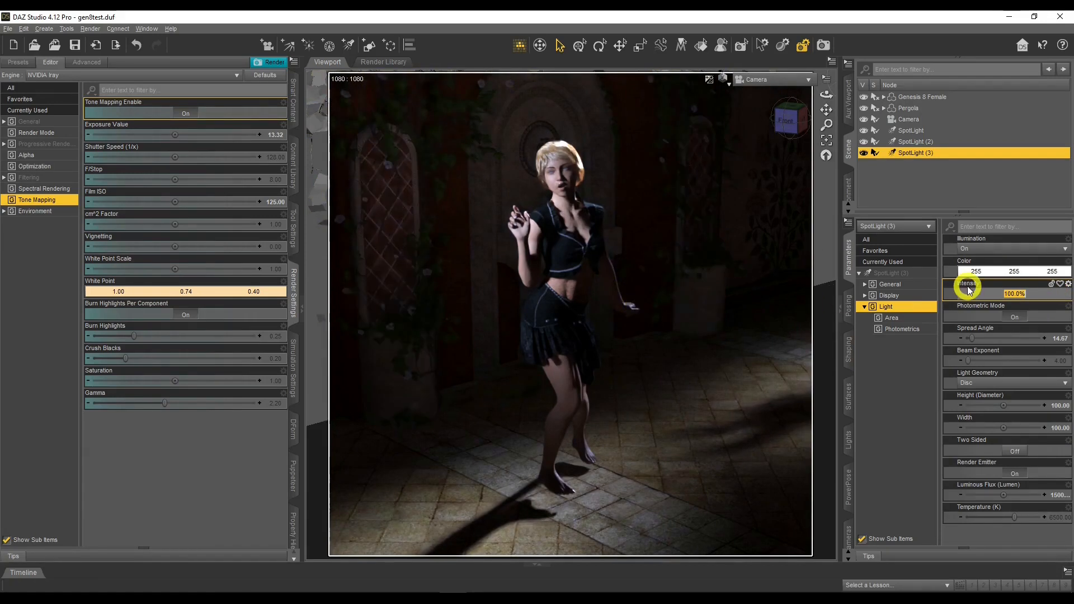
type("50")
key("Return")
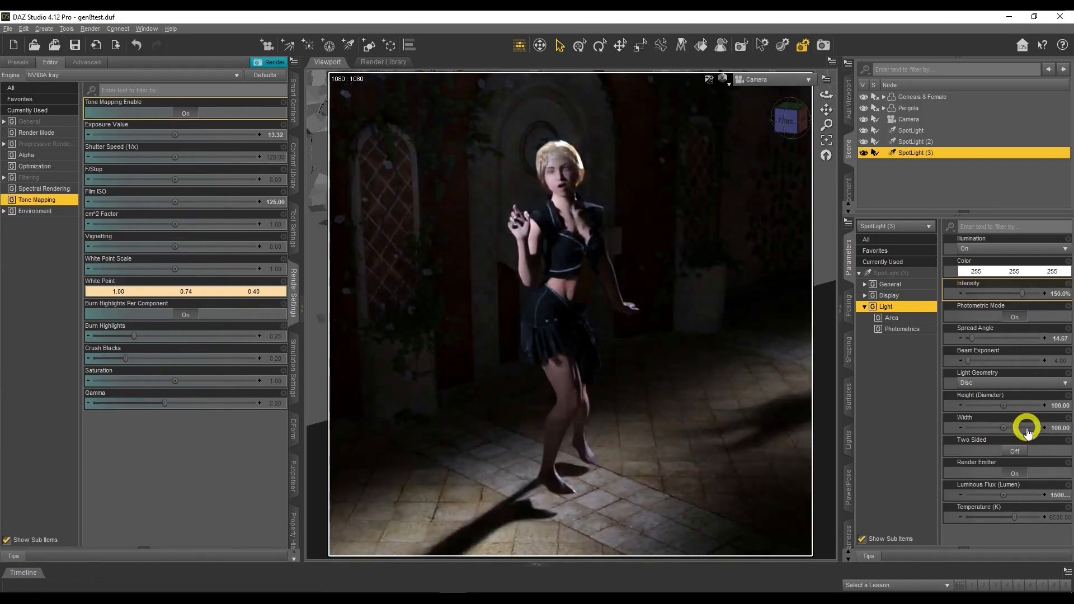
left_click(1056, 292)
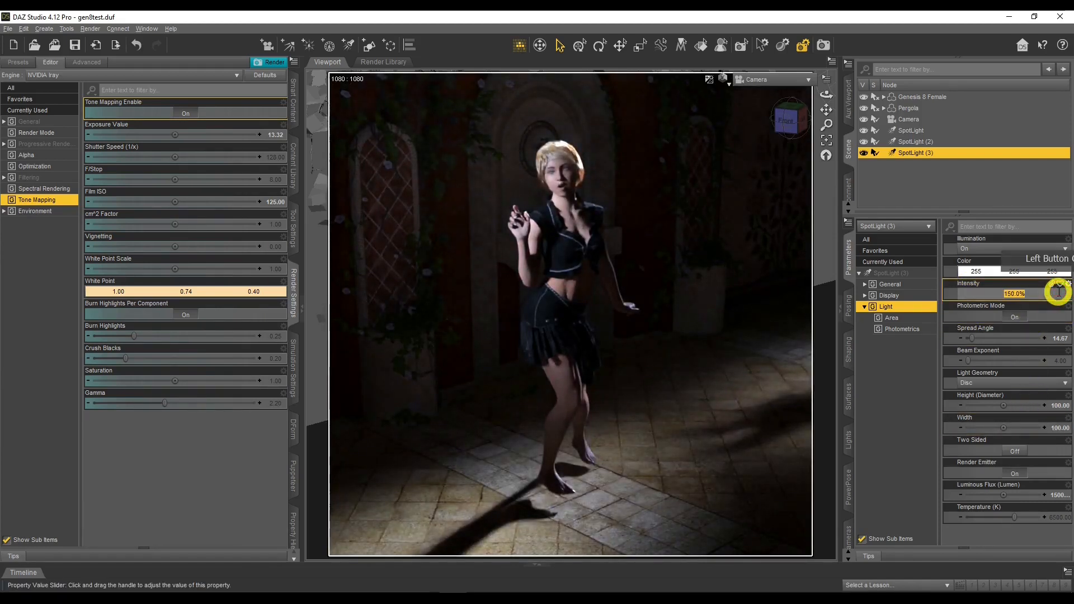
key("Return")
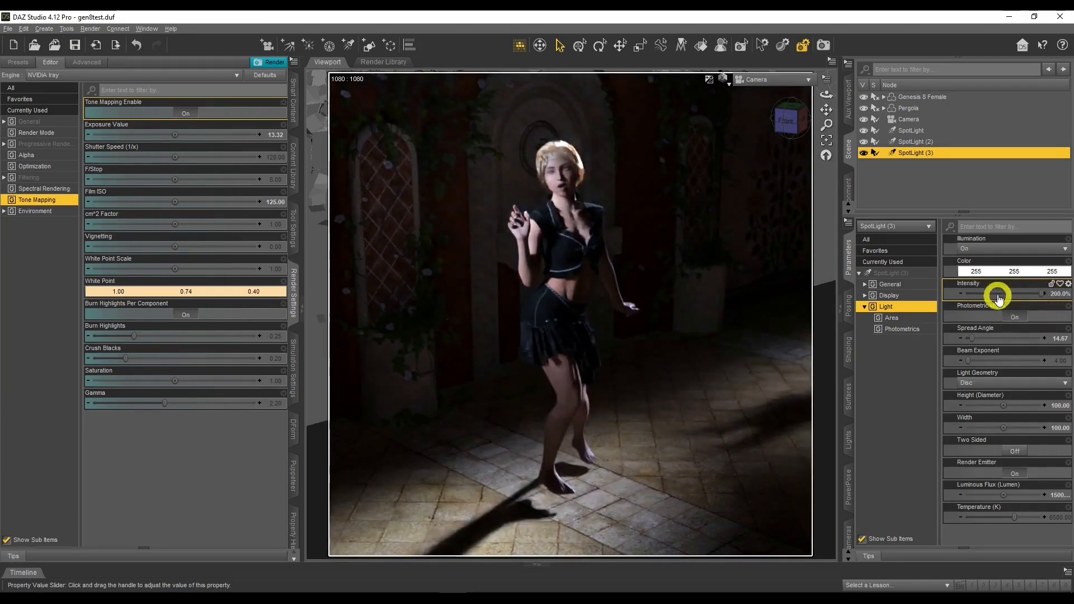
Examine the limit options in the Parameter Settings of SpotLight (3)'s Intensity and leave them without applying changes.
left_click(1068, 284)
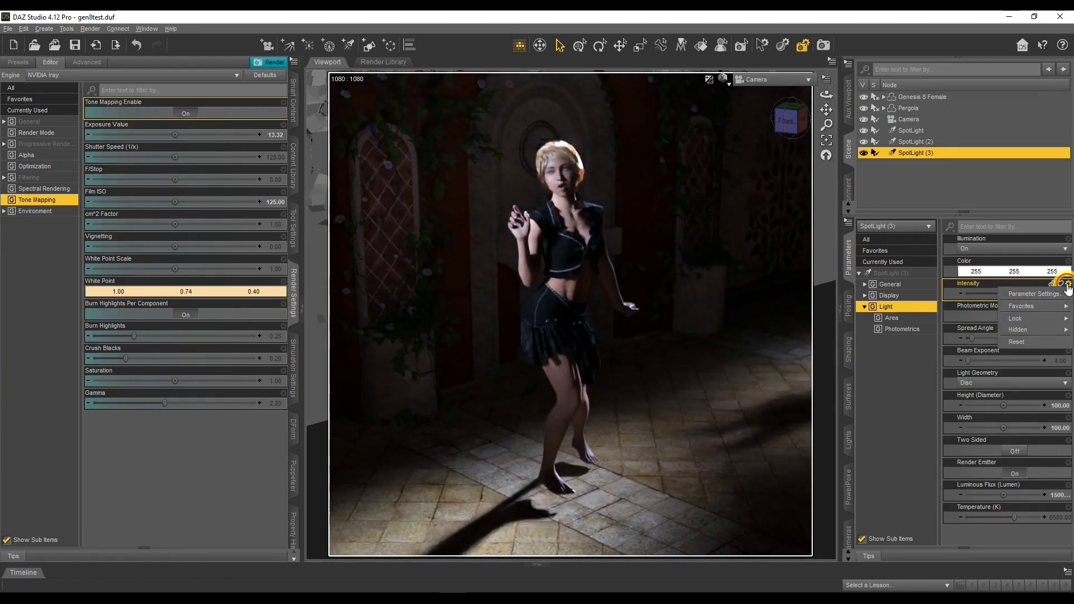
left_click(1034, 294)
left_click(684, 305)
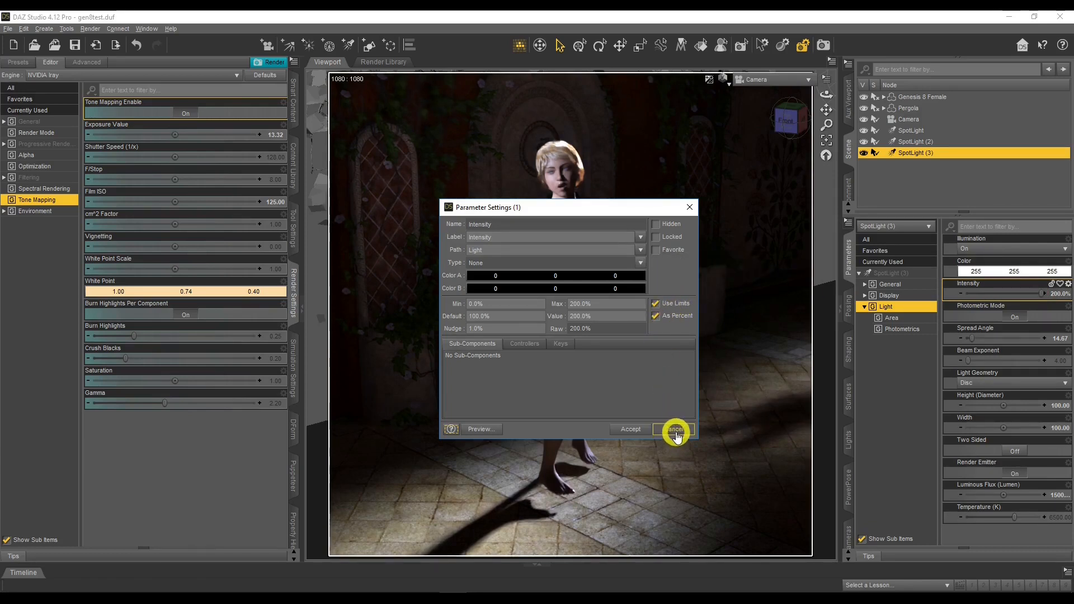
left_click(675, 431)
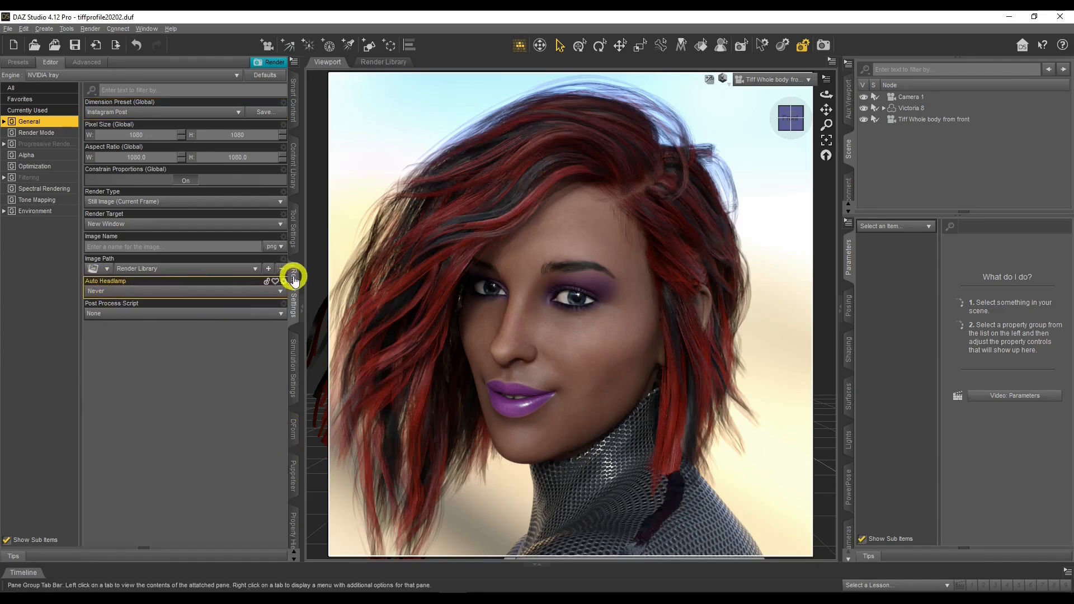
Set the portrait scene's Environment Mode to Scene Only and switch the viewport to Texture Shaded.
left_click(55, 212)
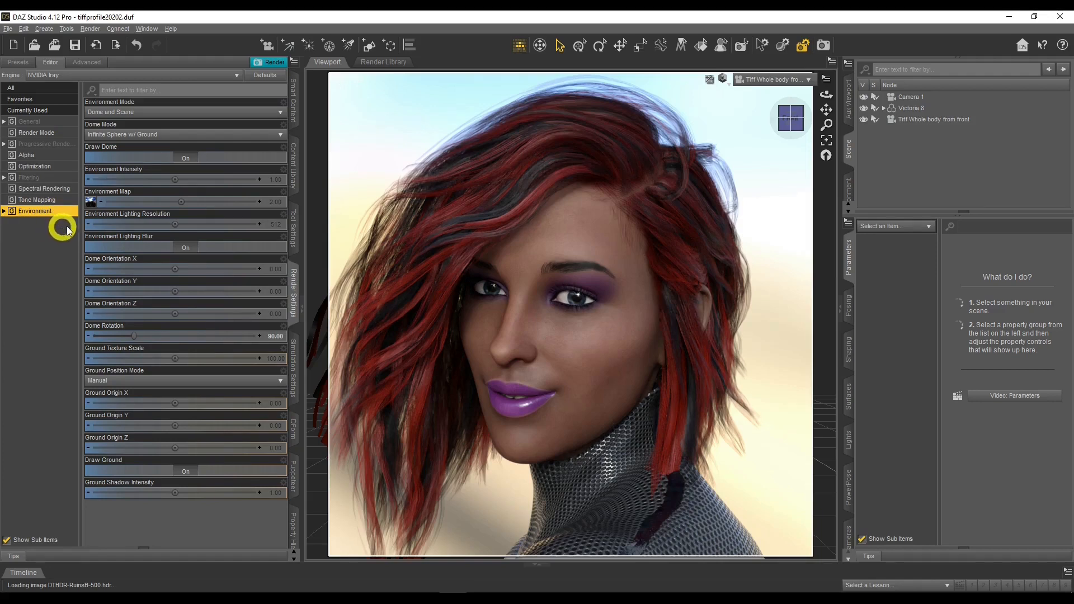
mouse_move(90, 203)
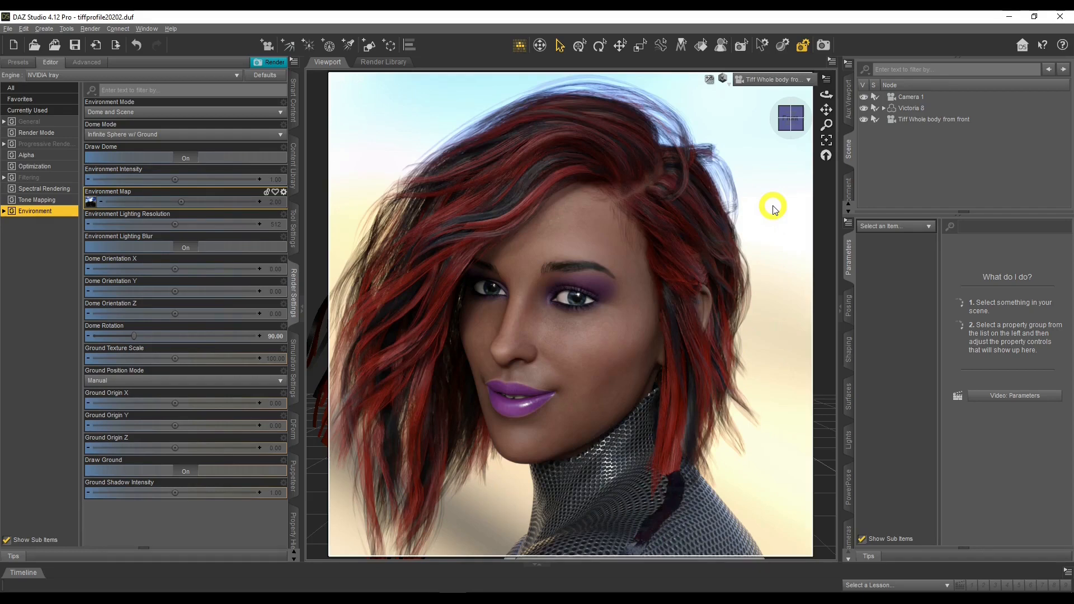
left_click(143, 114)
left_click(126, 159)
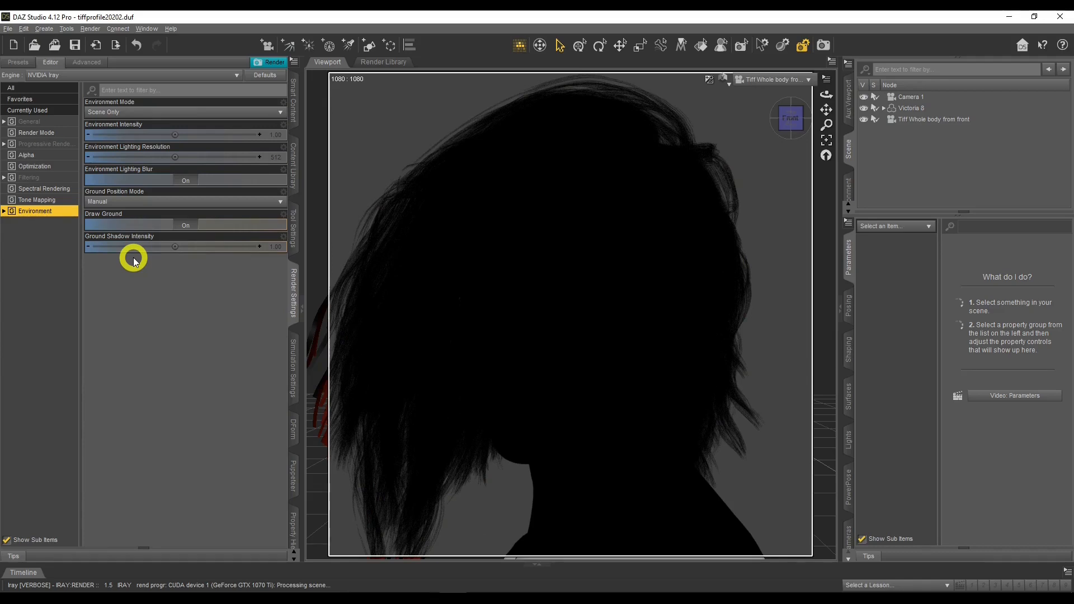
left_click(726, 81)
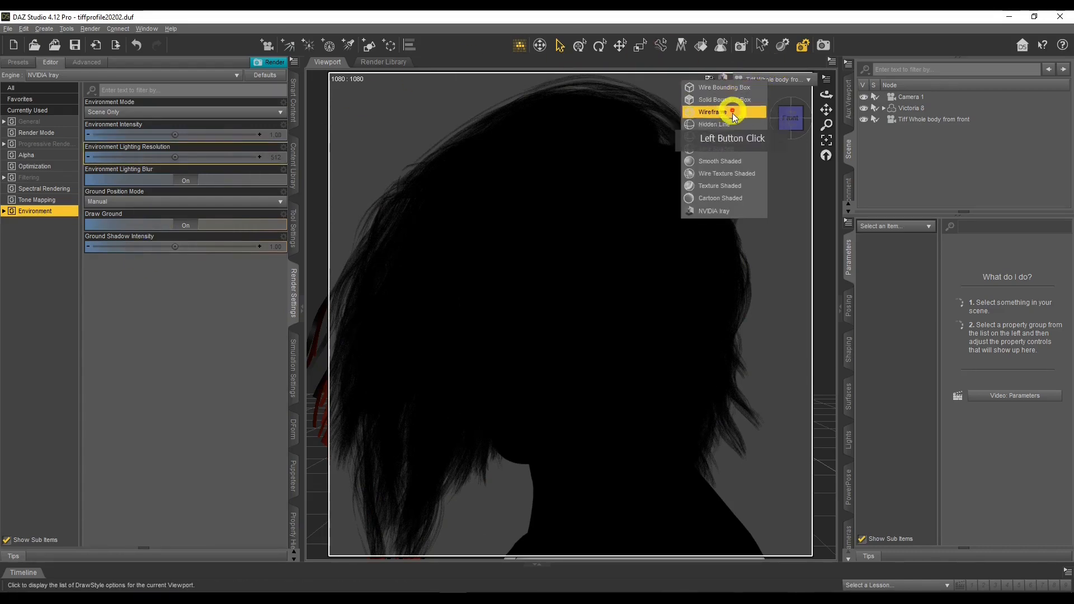
left_click(733, 183)
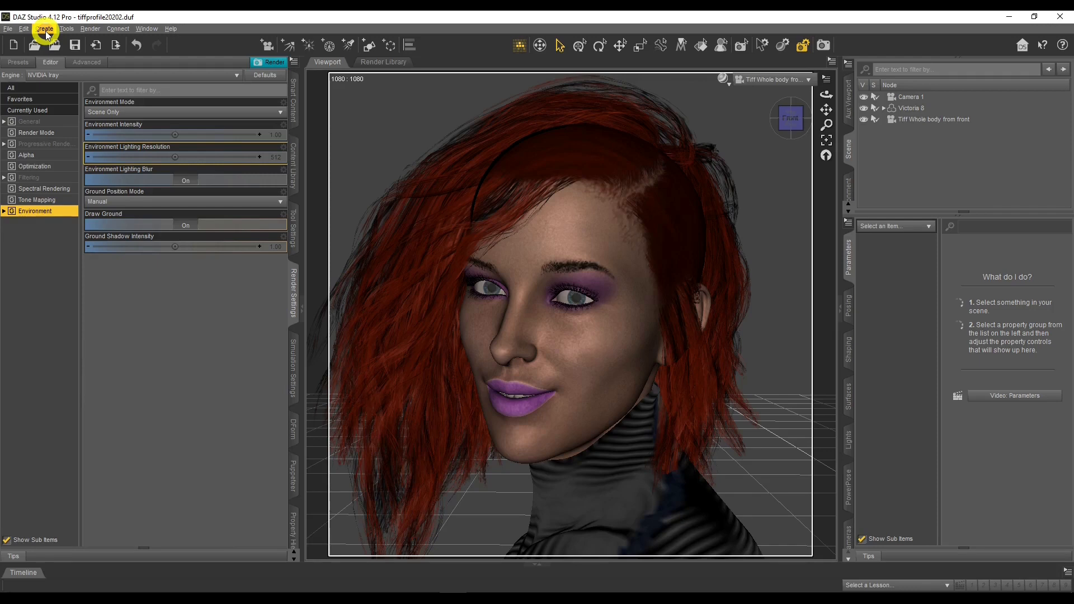
Create a point light named PointLight using Apply Active Viewport Transforms, and shift its Z Translate to about -65.8.
left_click(45, 31)
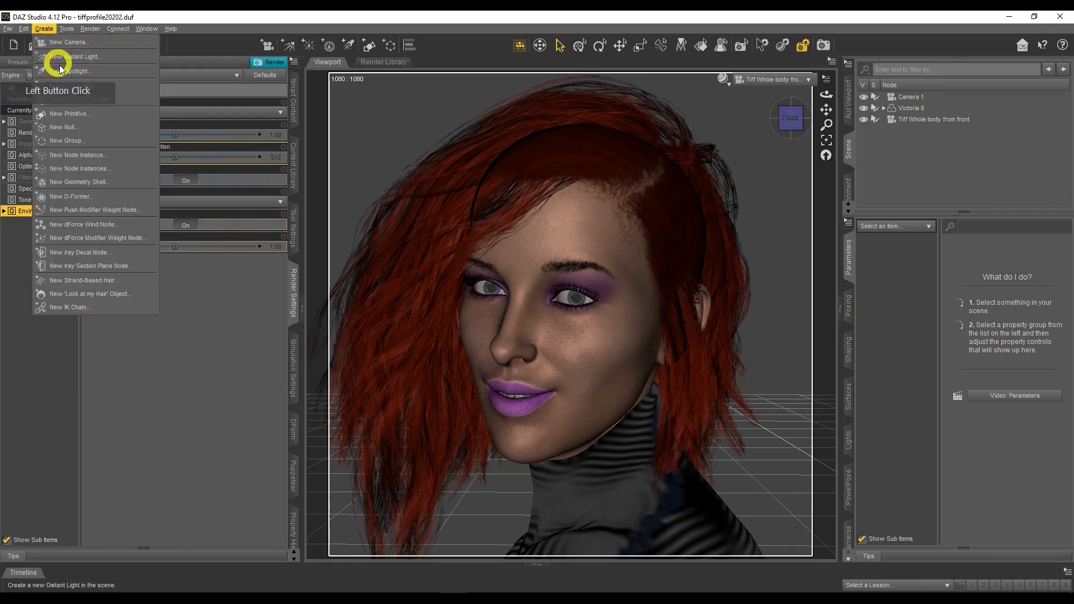
left_click(64, 84)
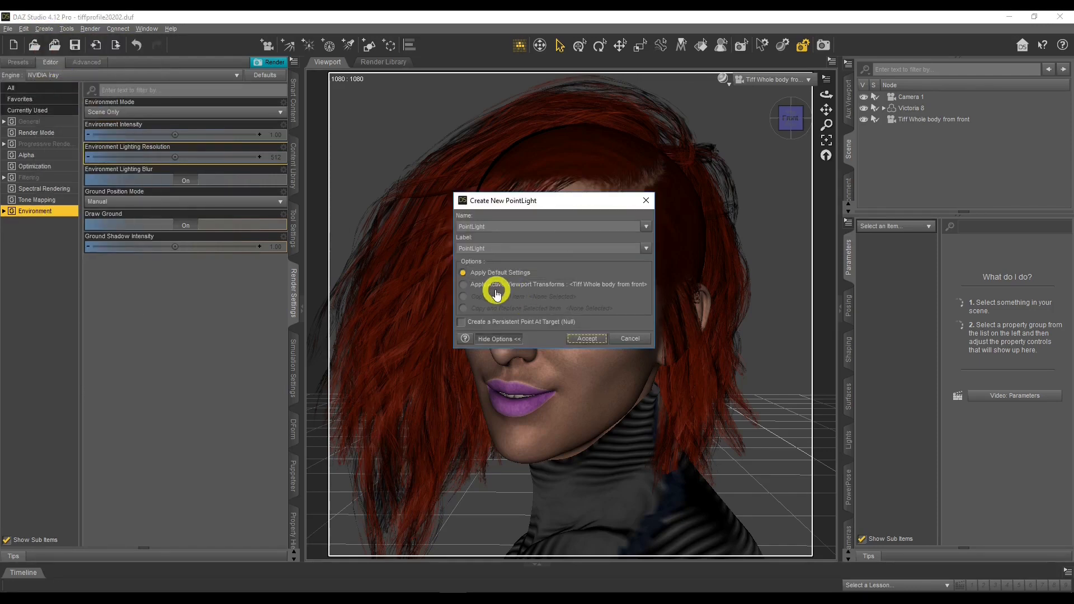
left_click(603, 284)
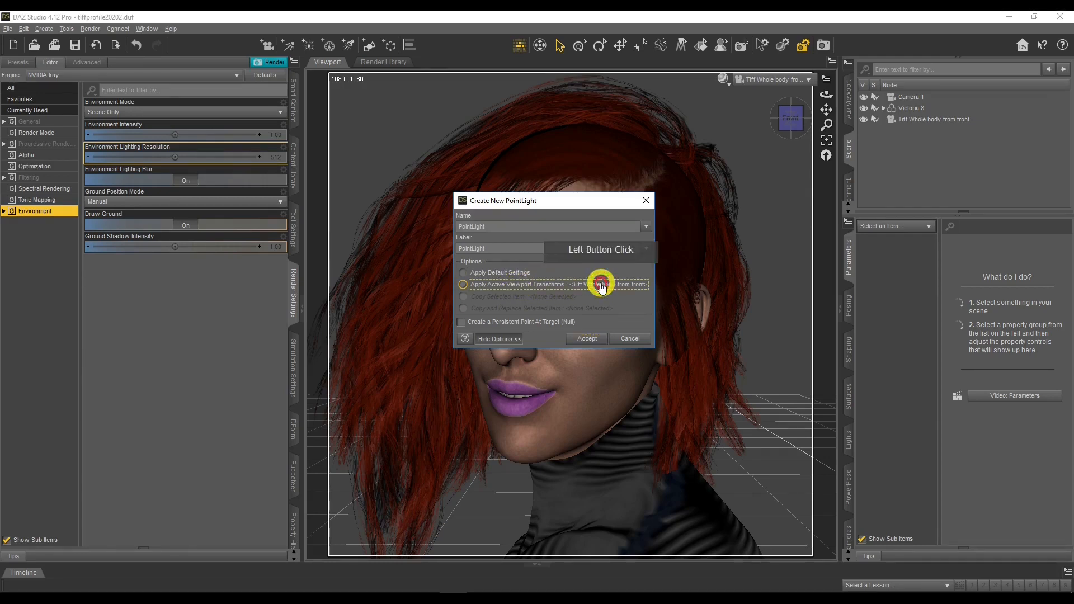
left_click(589, 338)
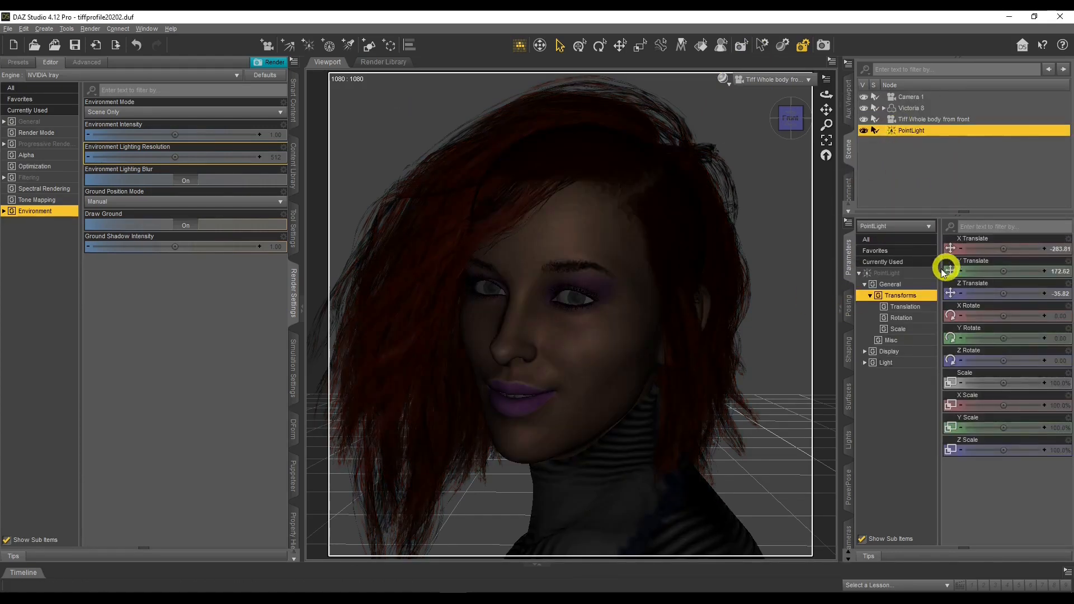
left_click_drag(1004, 293, 951, 292)
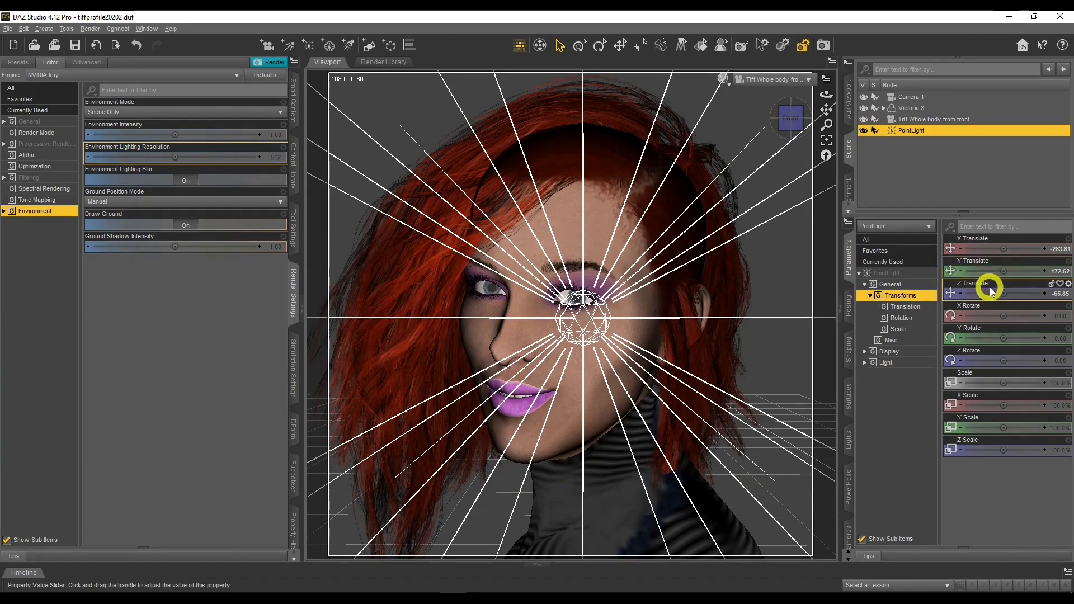
Reposition PointLight beside the head to about X -263.4, Y 183.6 and Z -91.2 using its Translate values.
left_click_drag(974, 272, 1003, 270)
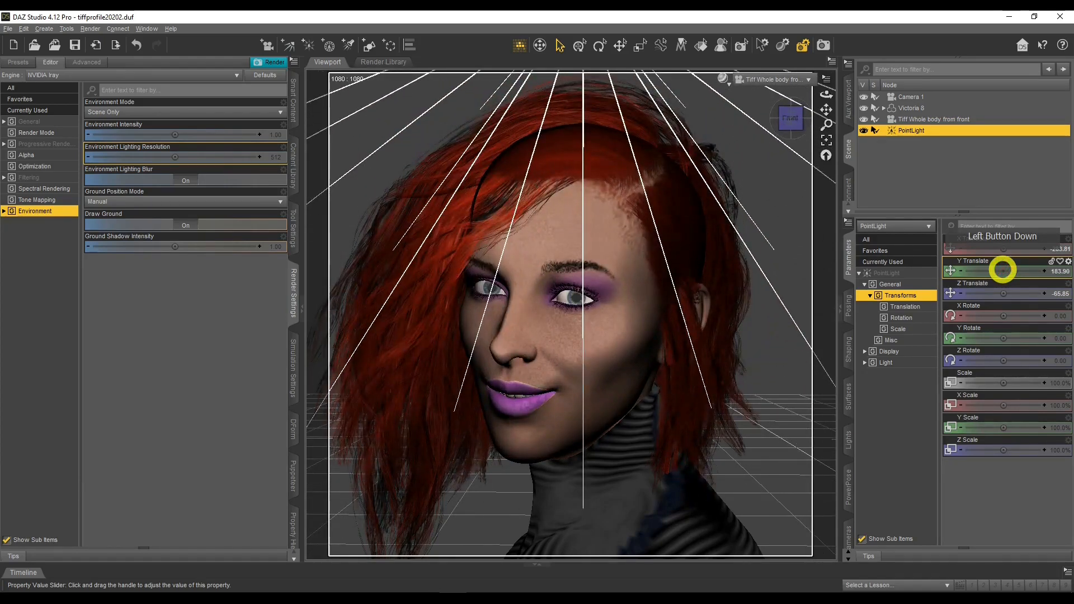
left_click_drag(1003, 269, 1003, 295)
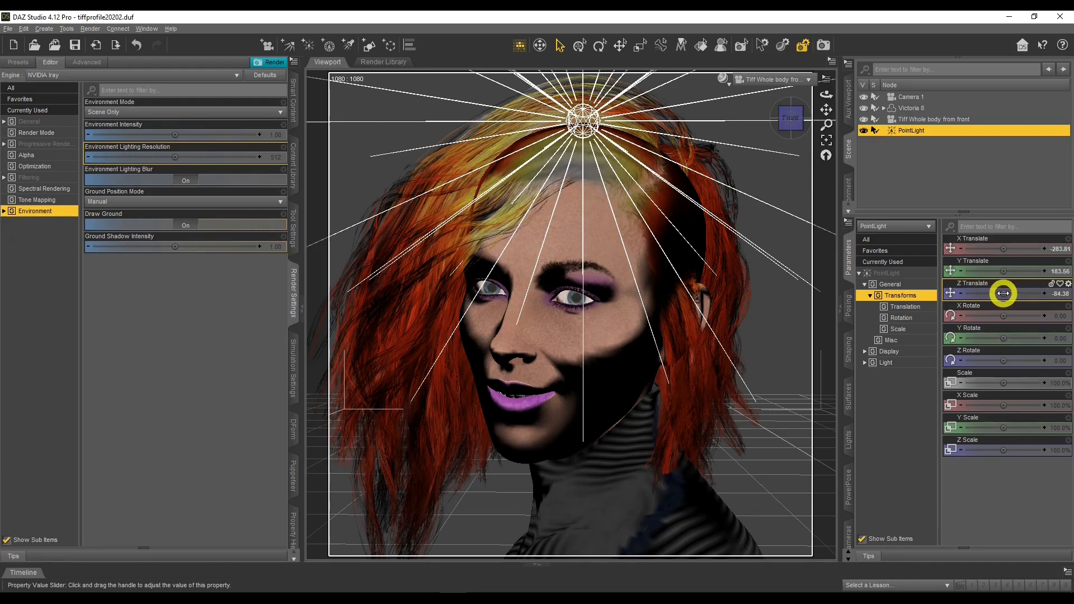
left_click_drag(1003, 293, 1004, 293)
left_click_drag(1001, 248, 1002, 248)
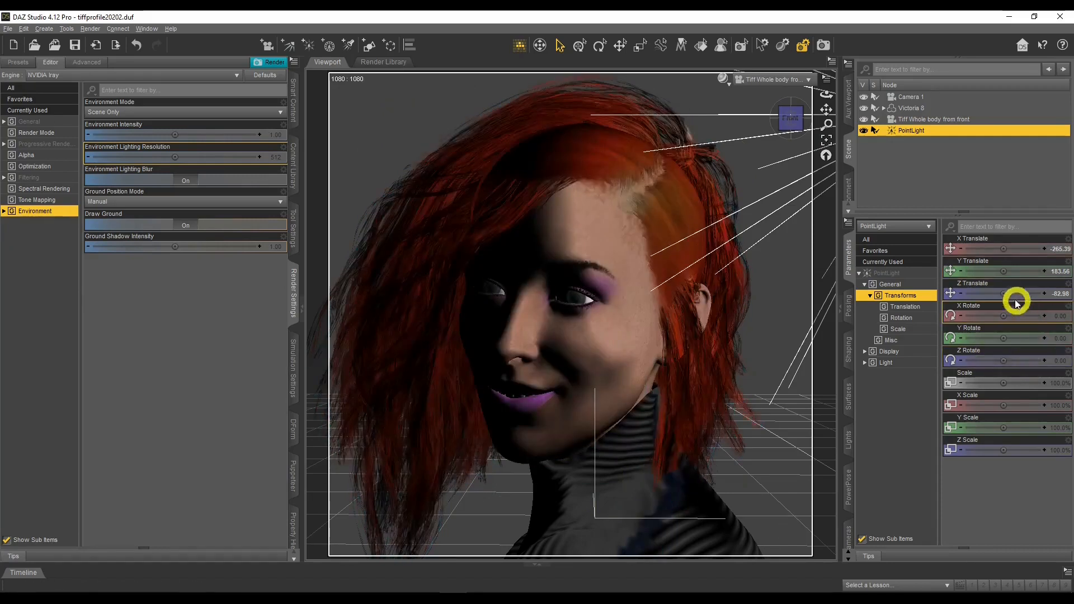
left_click_drag(1003, 293, 1003, 292)
left_click_drag(1001, 251, 1002, 250)
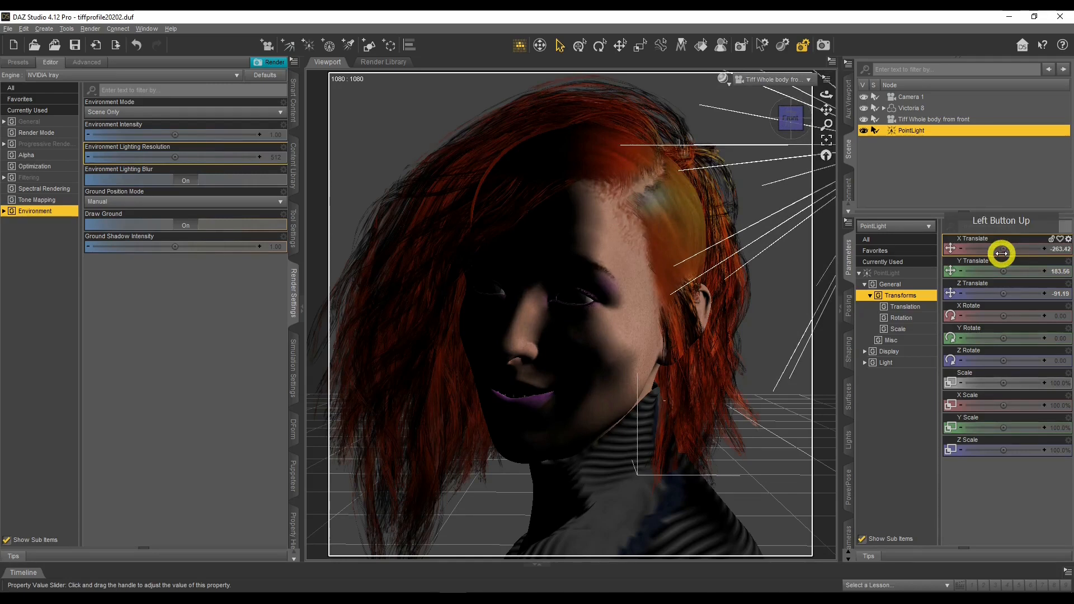
Switch the viewport to NVIDIA Iray and set PointLight's Light Geometry to Sphere.
left_click(723, 79)
left_click(731, 213)
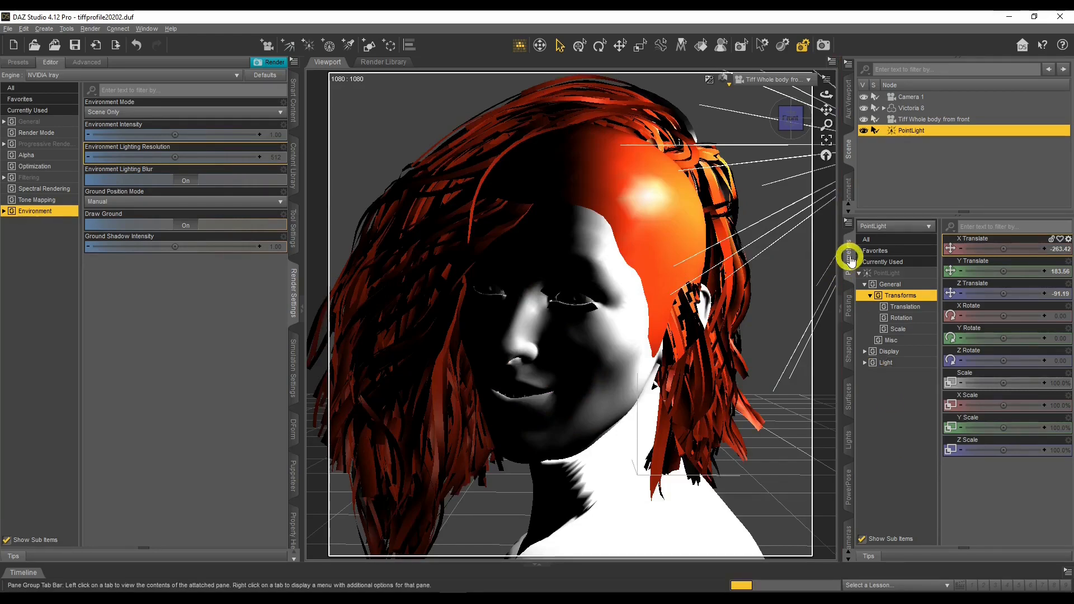
left_click(894, 364)
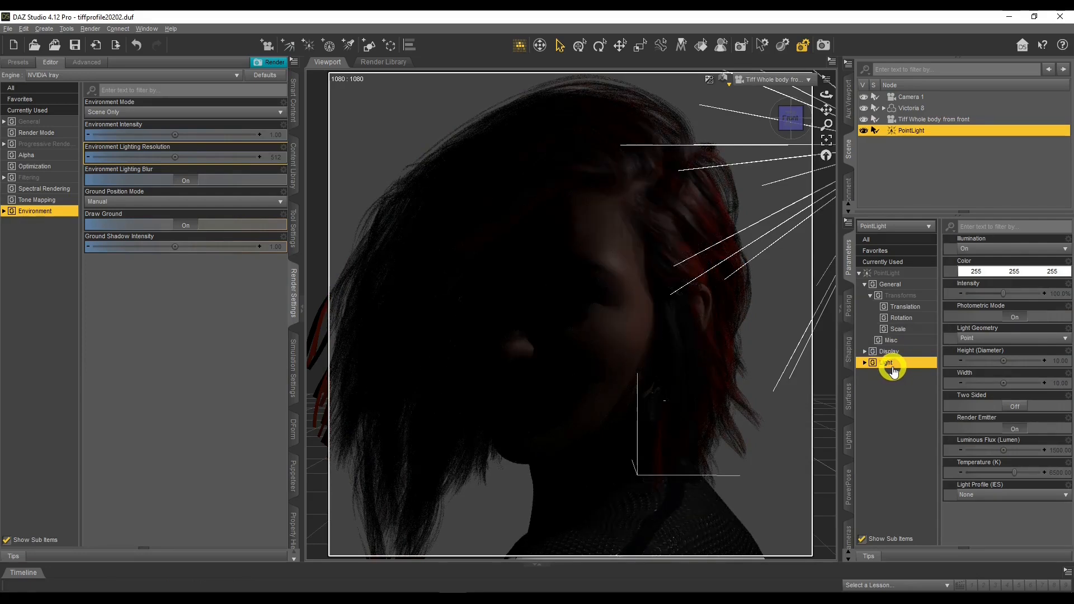
left_click(974, 339)
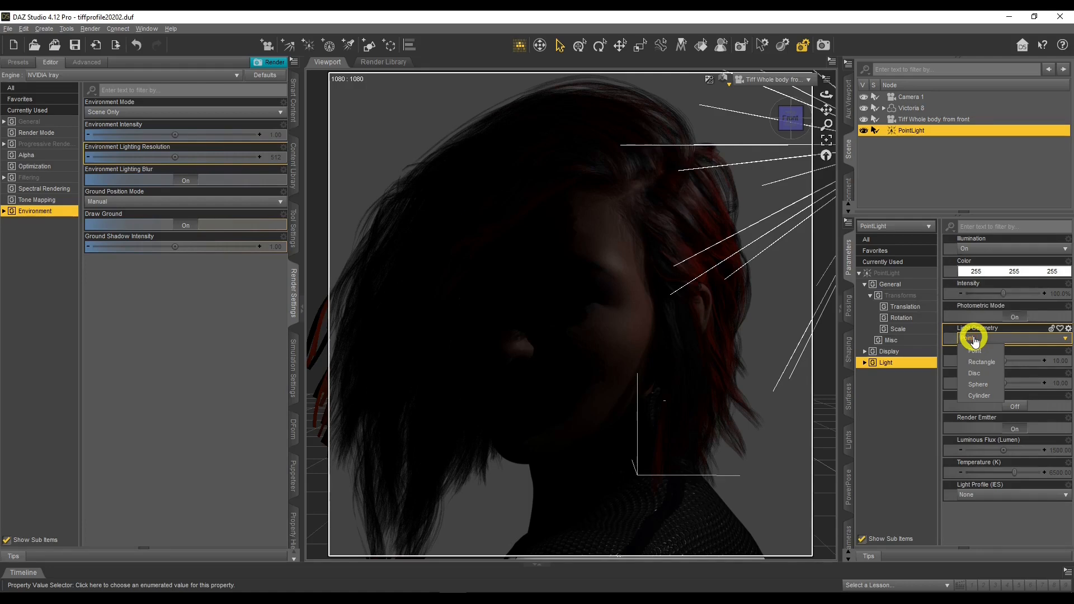
left_click(984, 386)
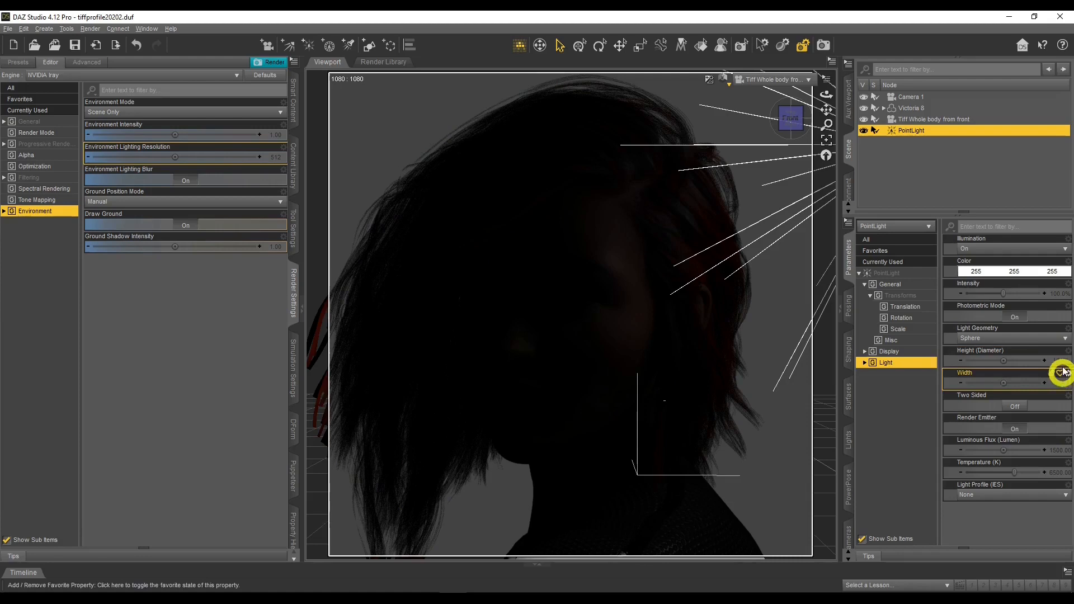
Raise PointLight's Luminous Flux by adding zeros to 1500 lumens, and set its Intensity to 75%.
left_click(1055, 448)
left_click(1033, 445)
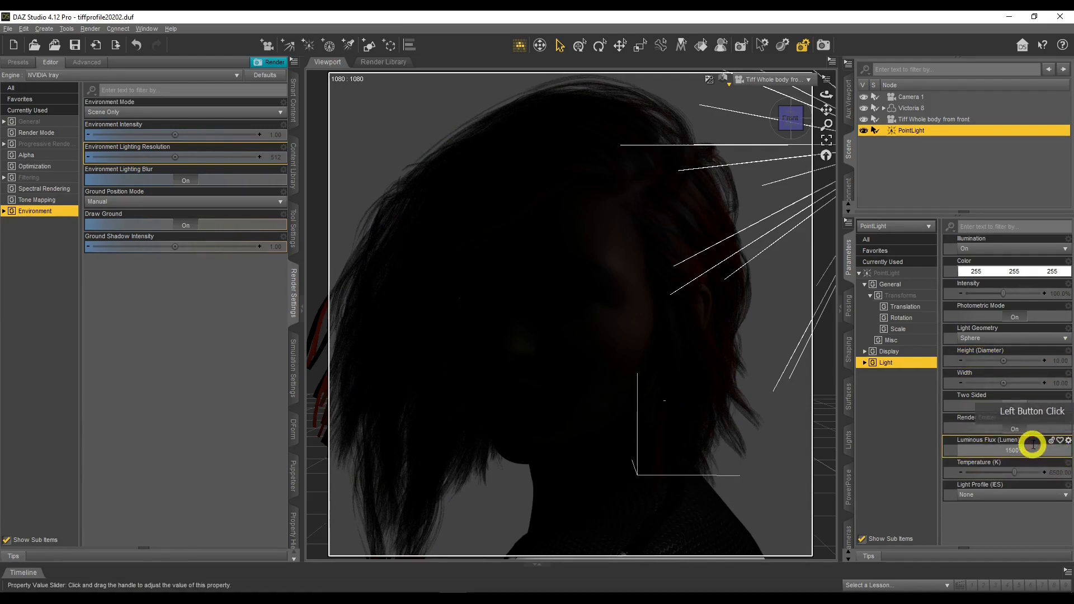
type("0")
key("Return")
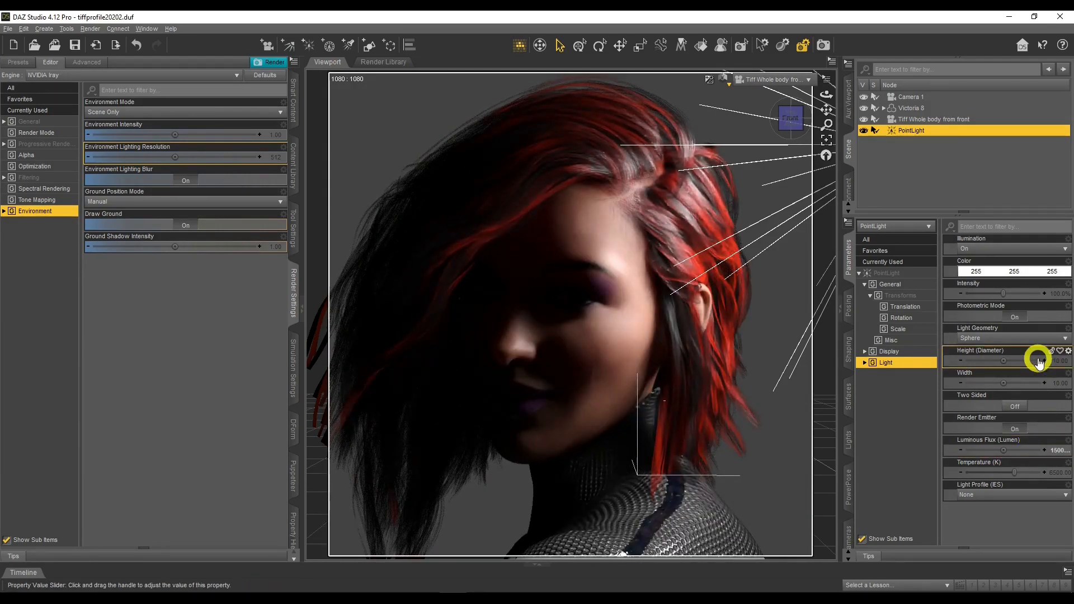
left_click(1059, 292)
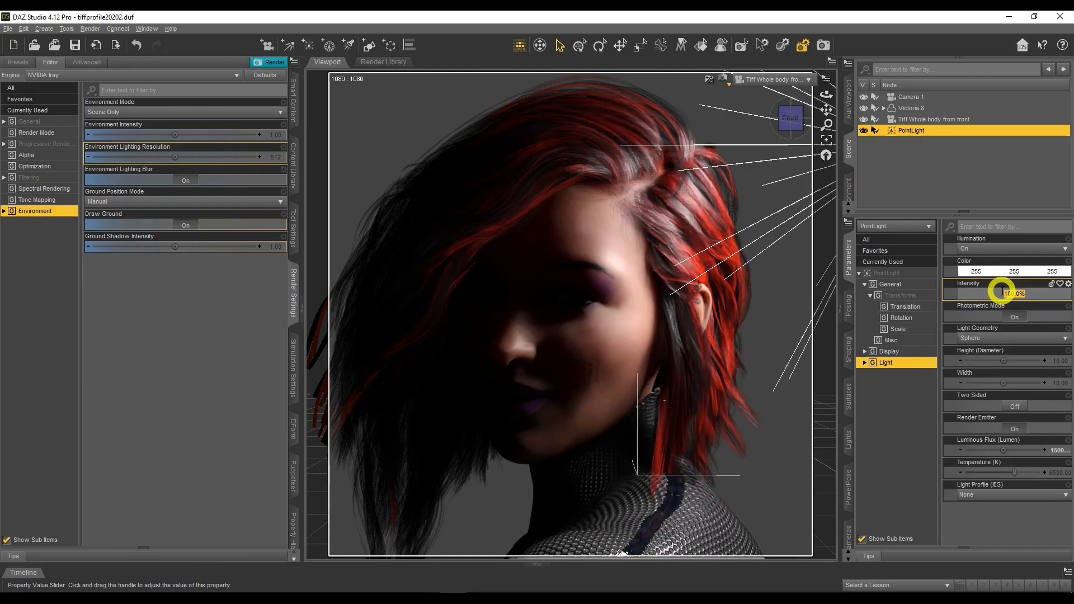
key("Return")
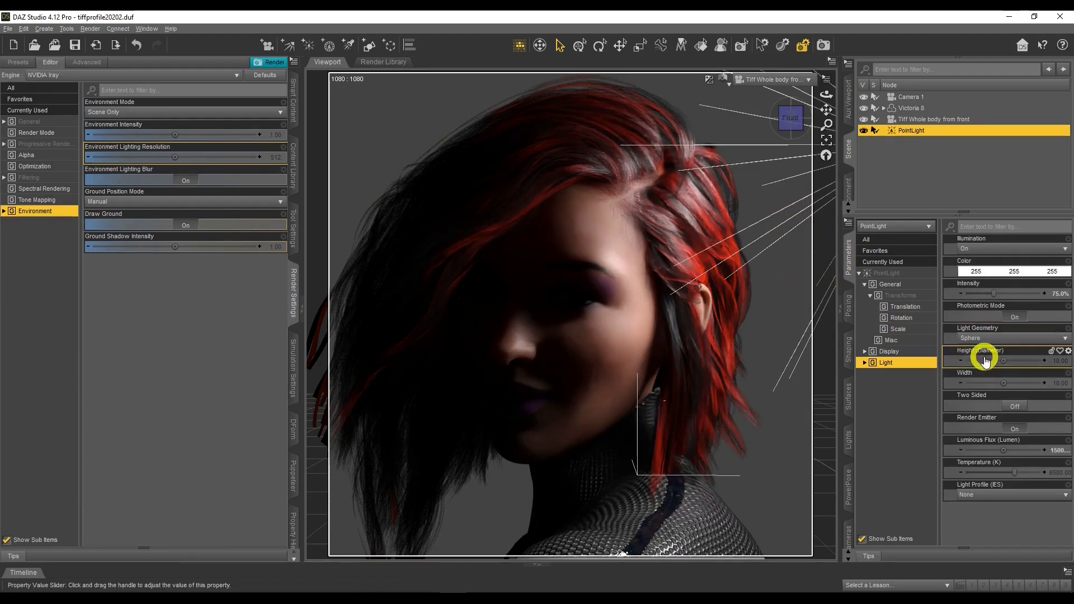
Set the Height (Diameter) and Width of PointLight's sphere geometry to 20 each.
left_click(1058, 361)
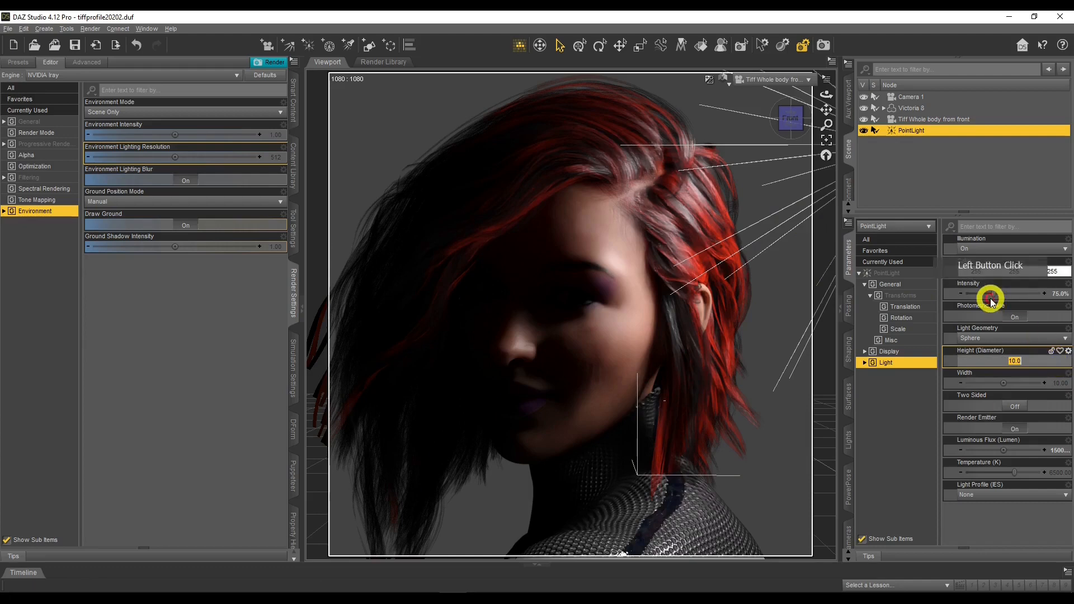
type("20")
key("Return")
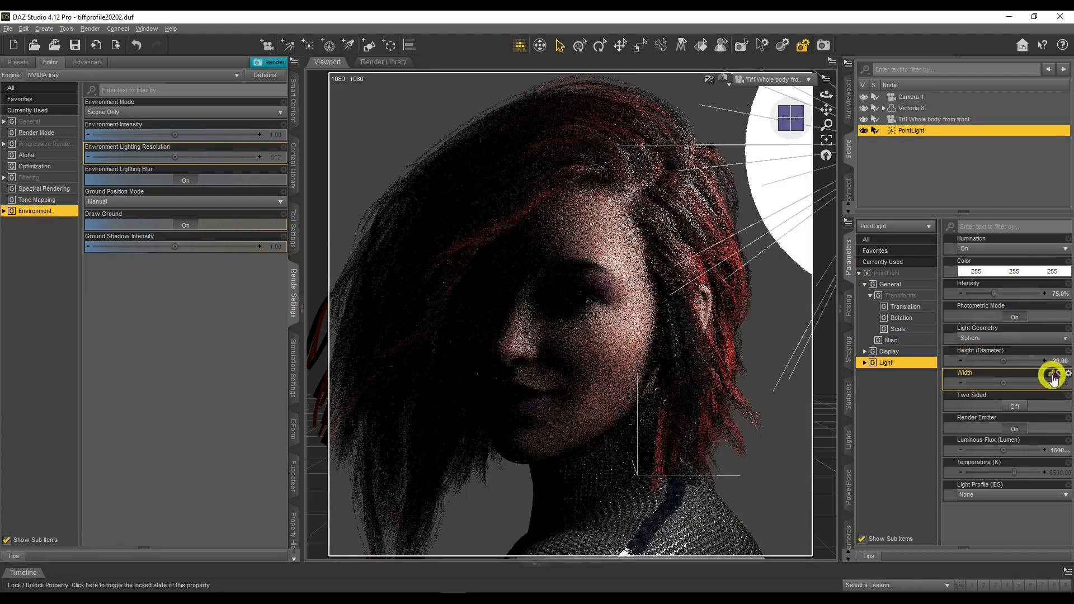
left_click(1061, 384)
type("20")
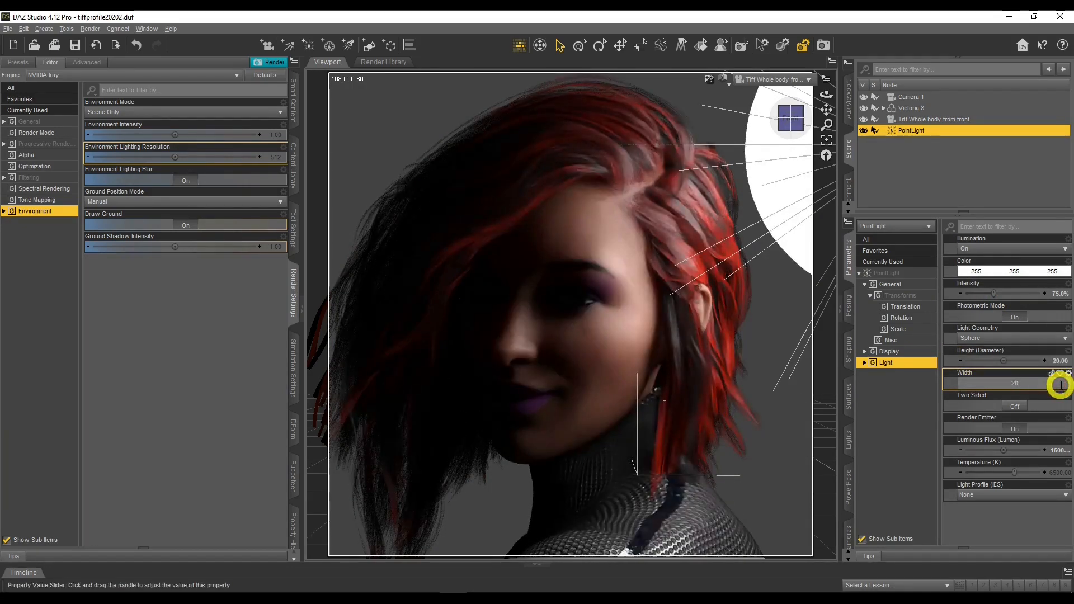
key("Return")
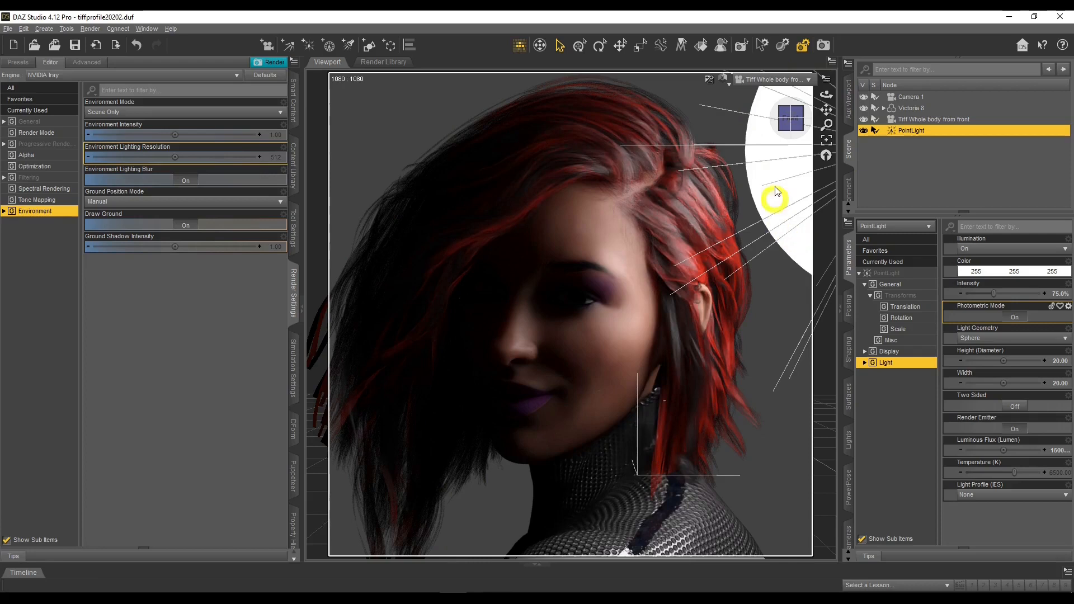
Shift PointLight to about X -259.5 and raise its Y Translate to about 188.9.
left_click(887, 273)
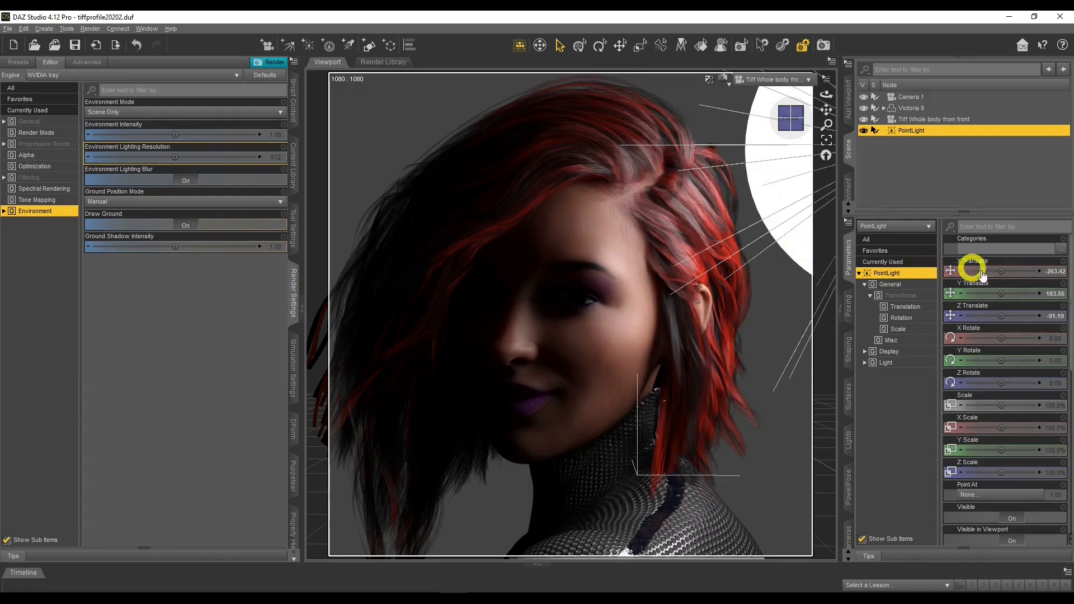
left_click(1001, 270)
left_click_drag(1002, 271, 1002, 295)
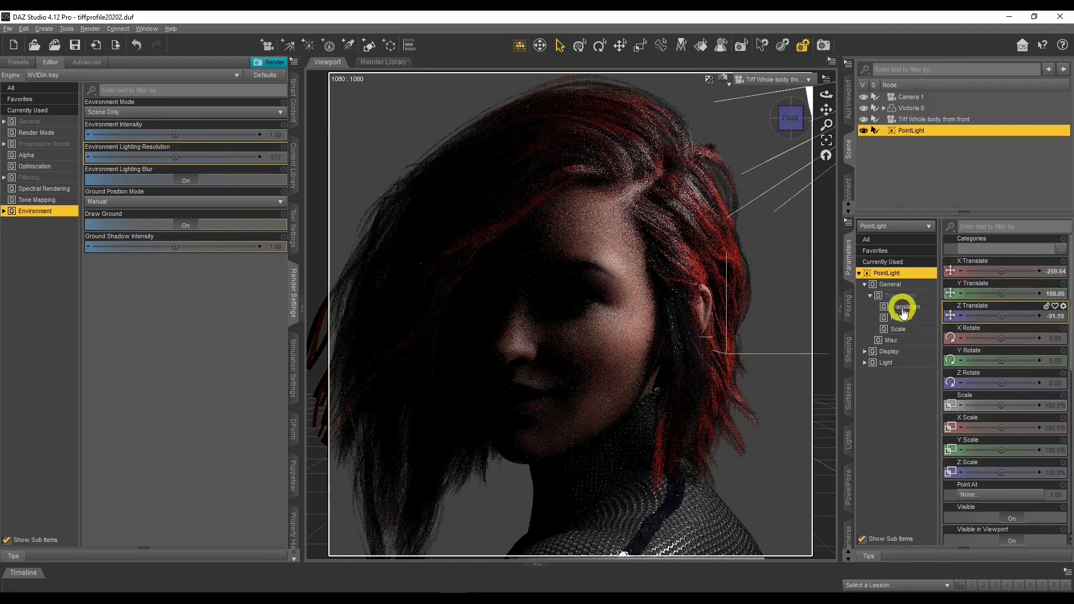
Set PointLight's Intensity to 125%.
left_click(886, 363)
left_click(1059, 295)
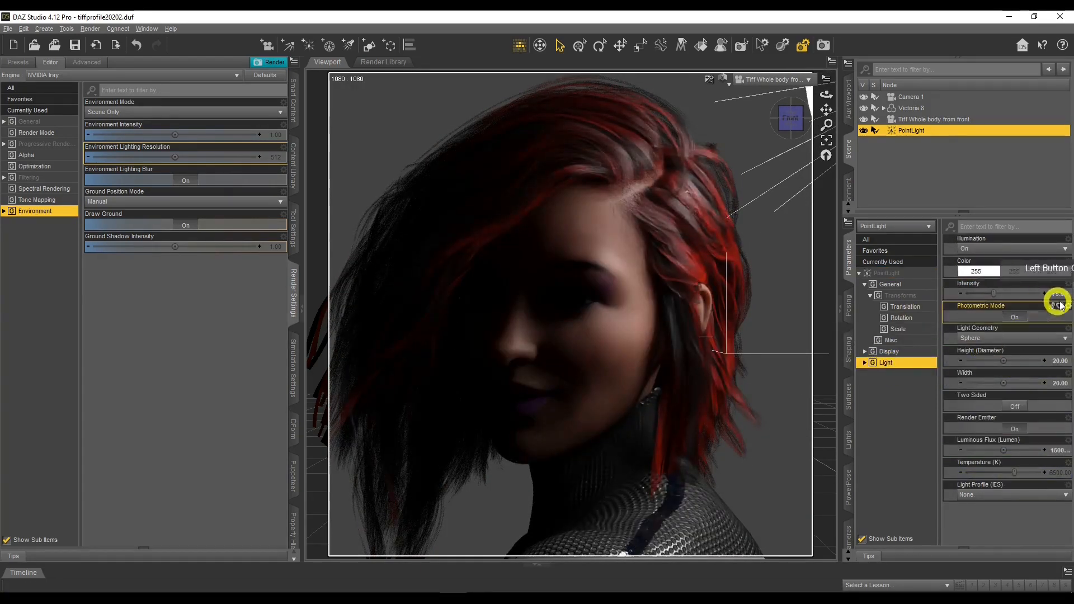
type("125")
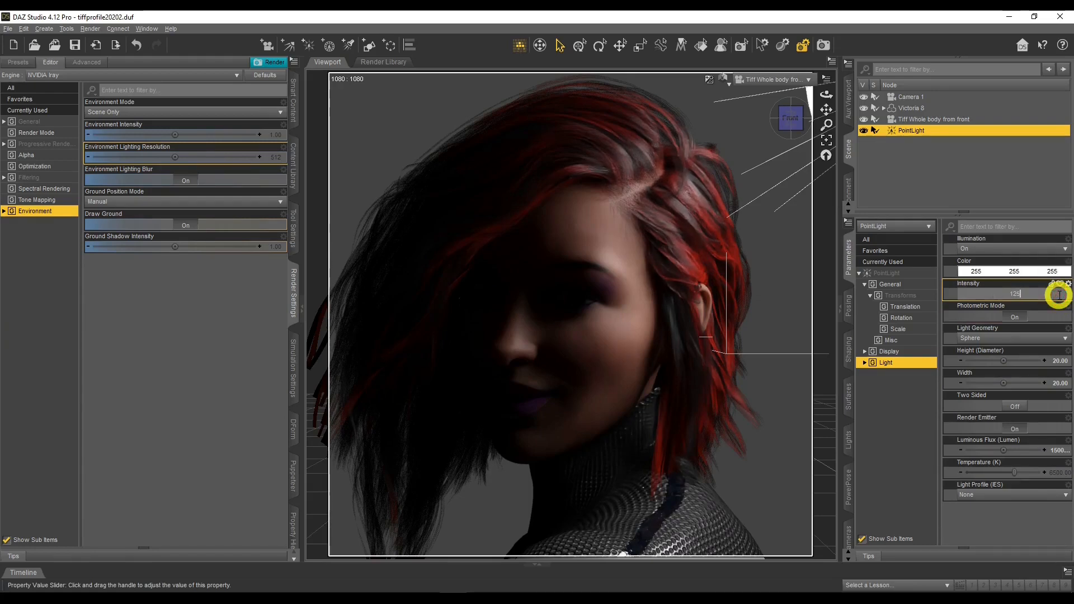
key("Return")
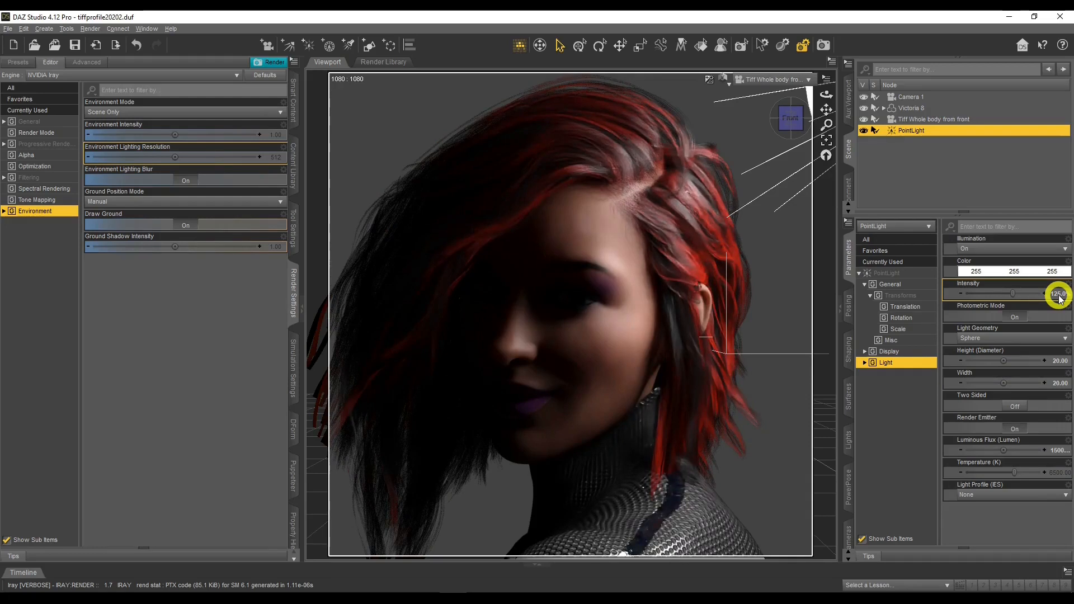
Move PointLight farther behind the head to about Z -109.1 and sideways to about X -251.3.
left_click(905, 276)
left_click_drag(994, 316, 999, 316)
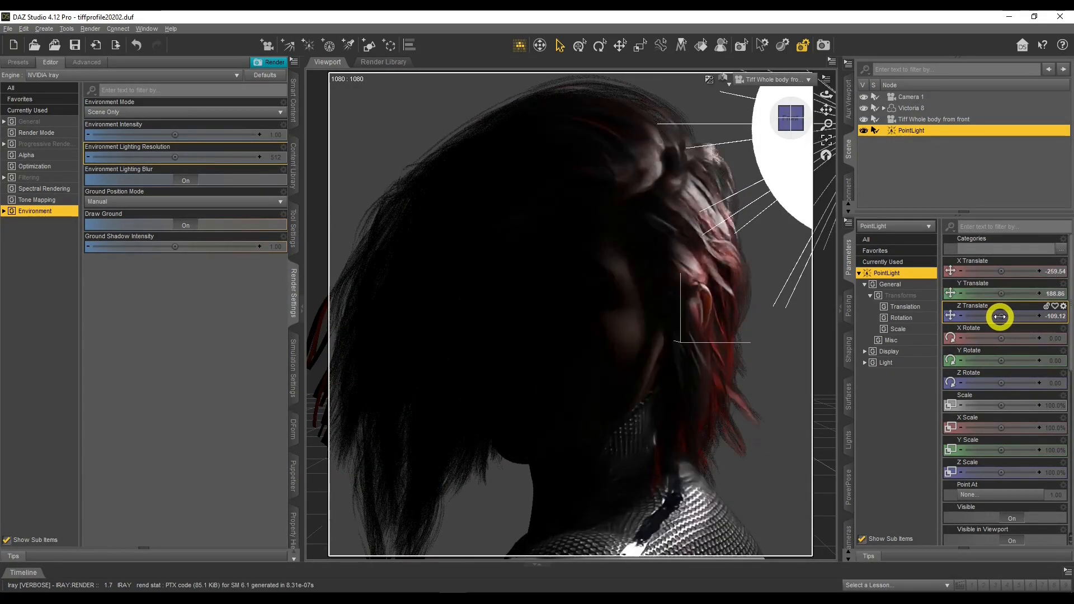
left_click_drag(1001, 273, 999, 273)
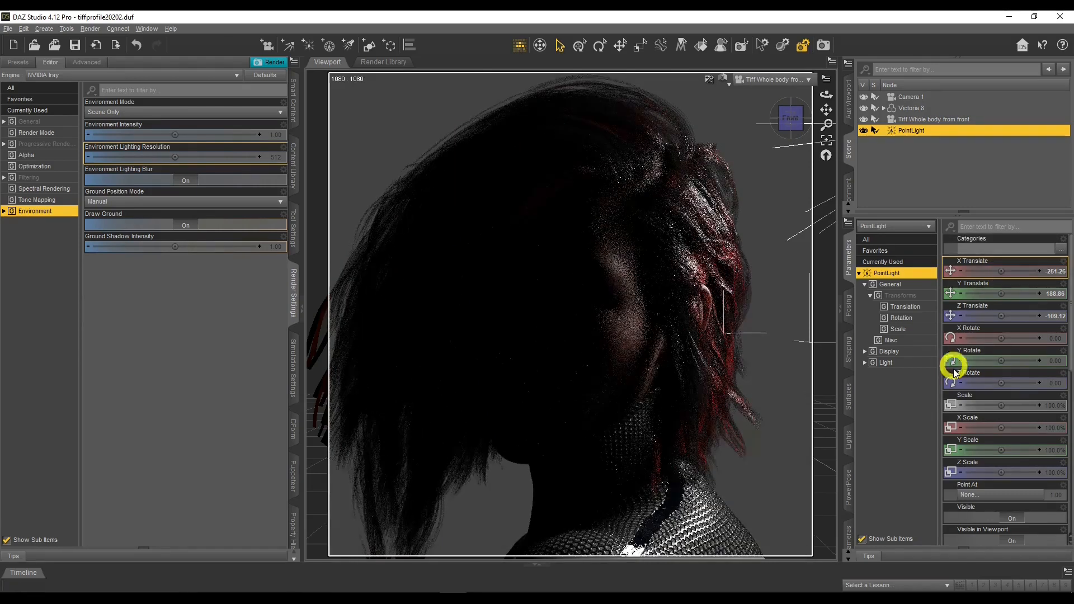
Raise PointLight's Intensity to 150%, try 200%, and set it back to 150%.
left_click(909, 363)
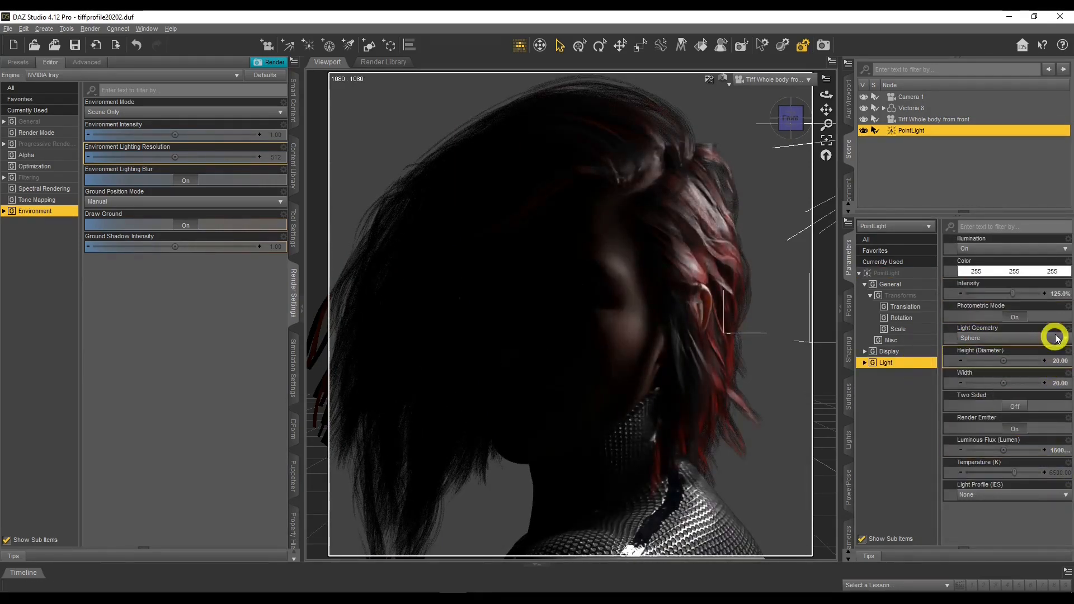
left_click(1060, 294)
type("1")
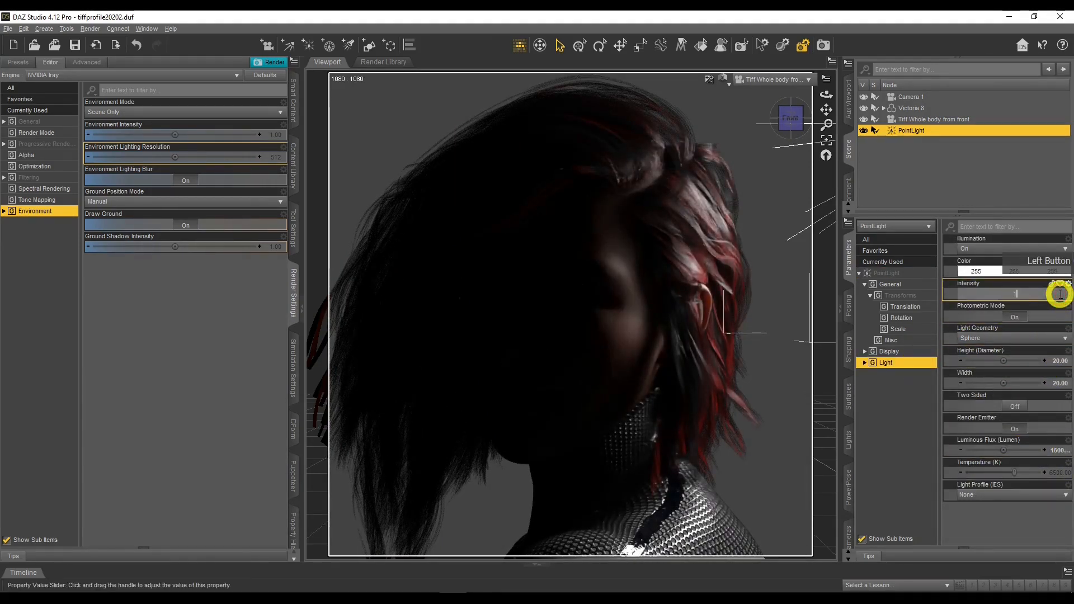
type("50")
key("Return")
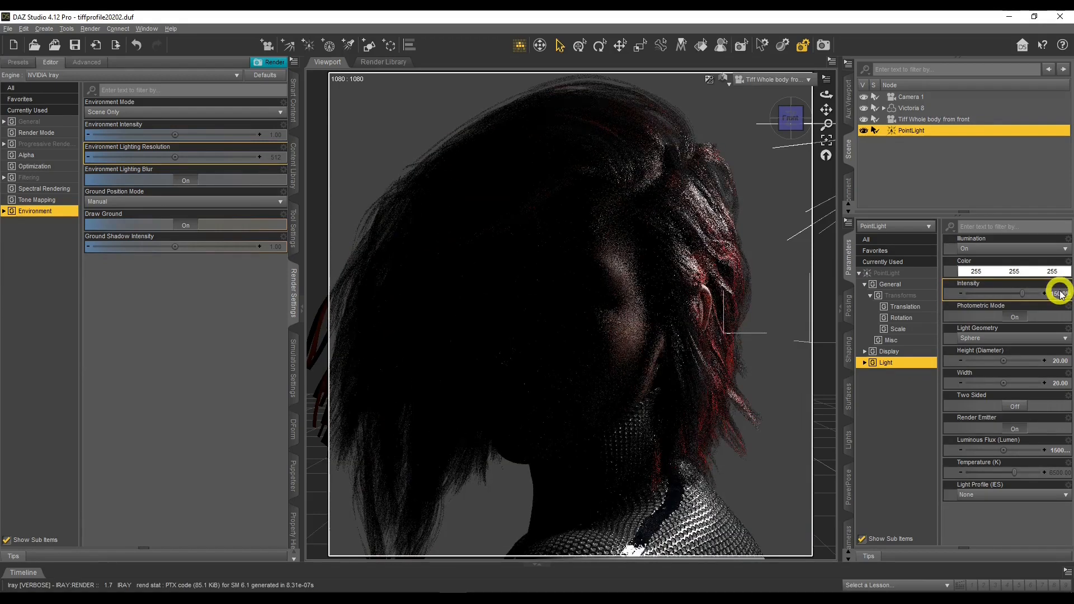
left_click(1059, 294)
type("200")
key("Return")
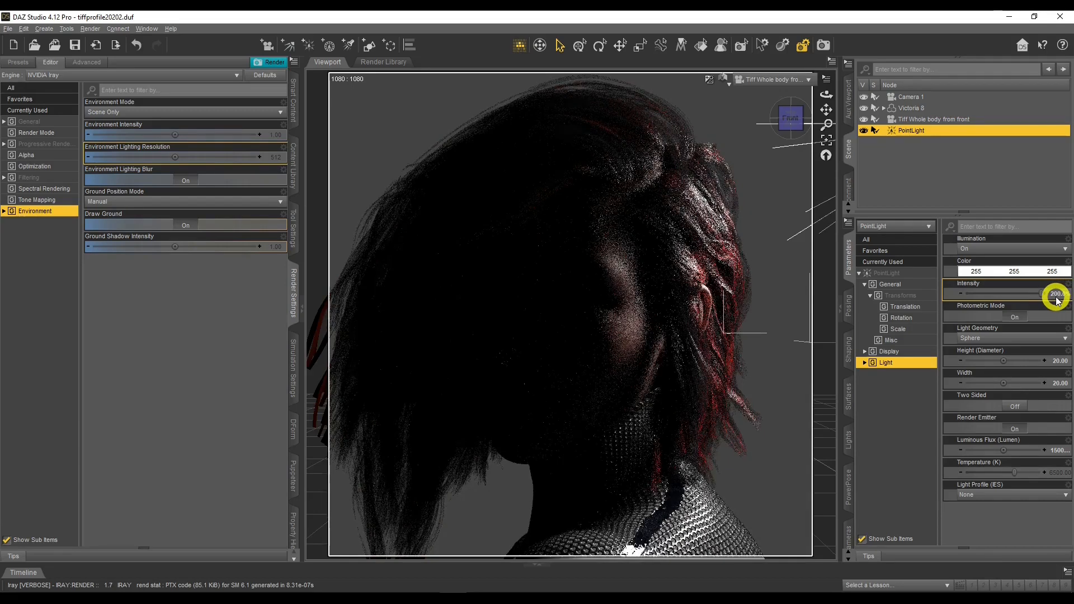
left_click(1057, 296)
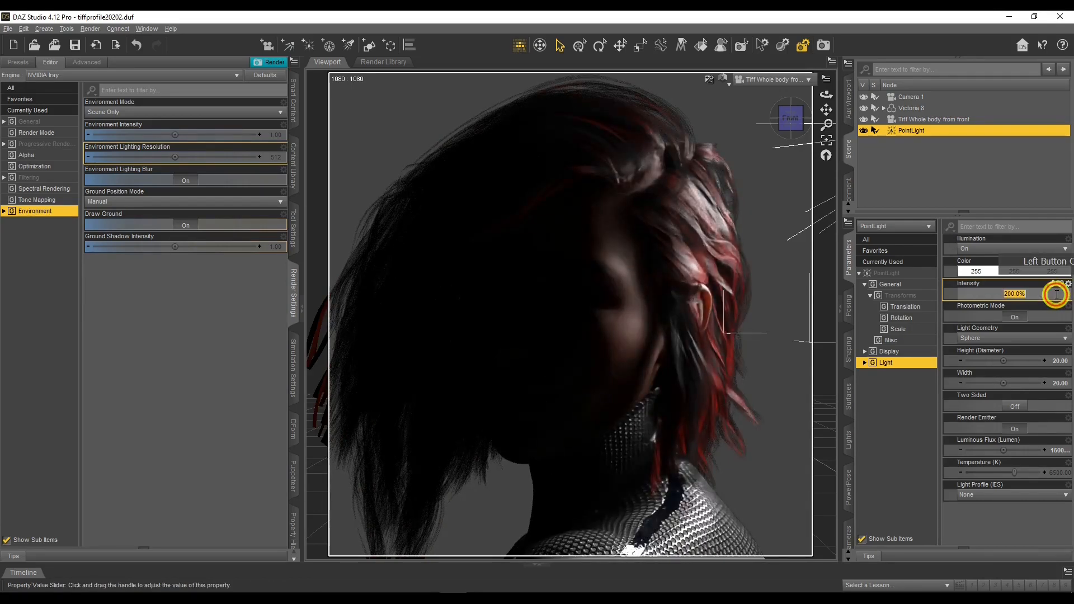
type("150")
key("Return")
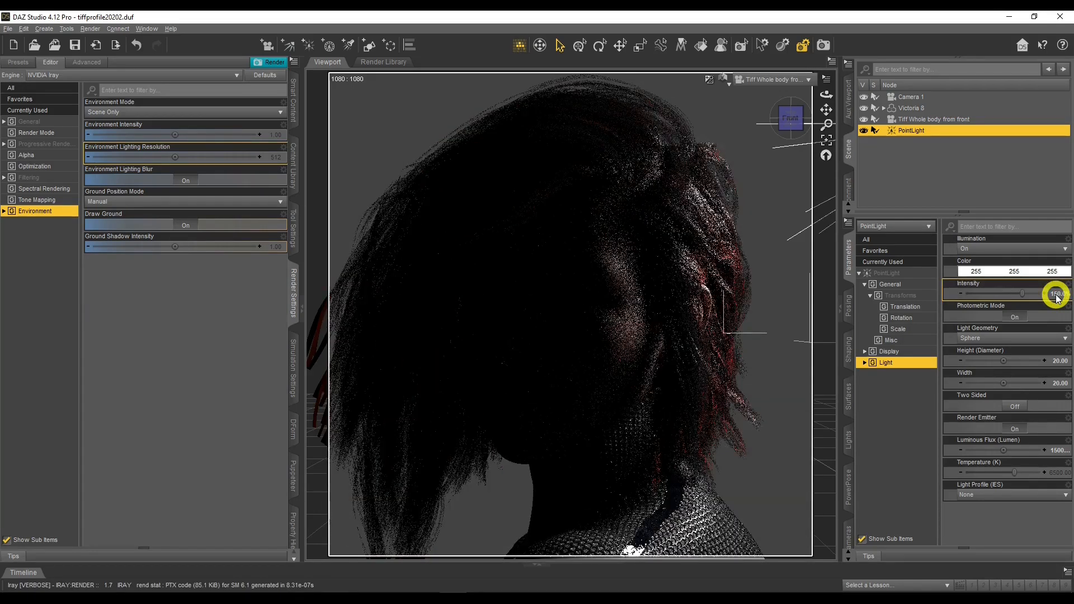
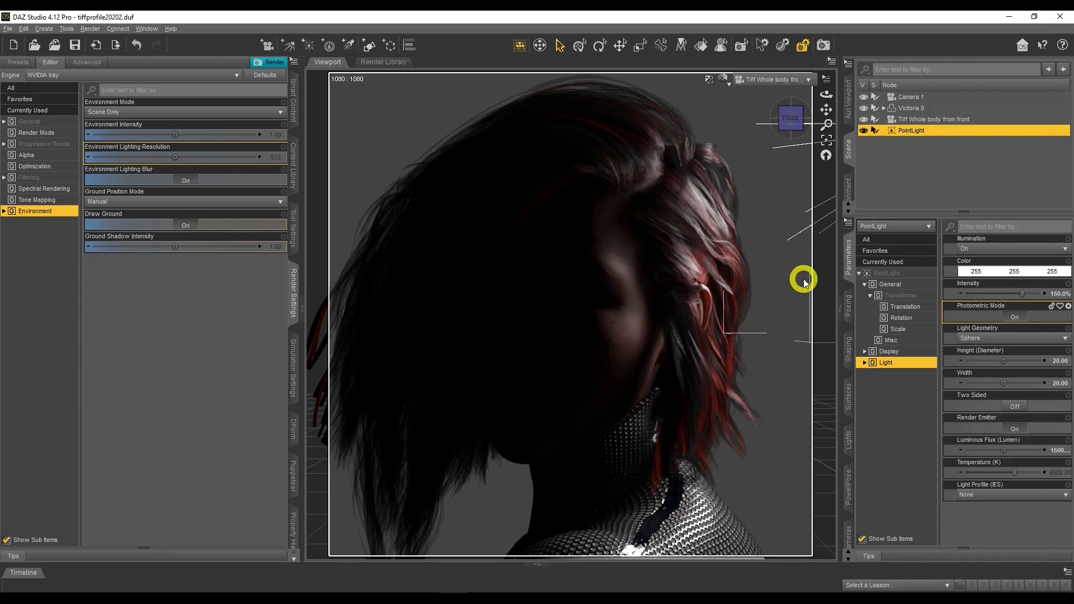
Create a second point light, PointLight (2), using Apply Active Viewport Transforms, and switch the viewport to Texture Shaded.
left_click(45, 29)
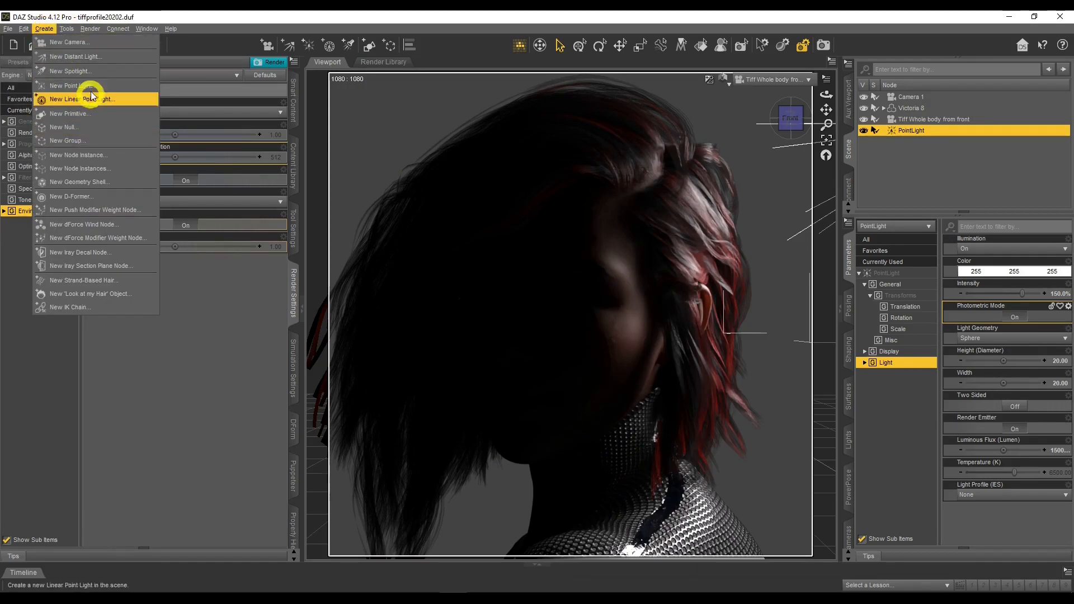
left_click(89, 86)
left_click(515, 283)
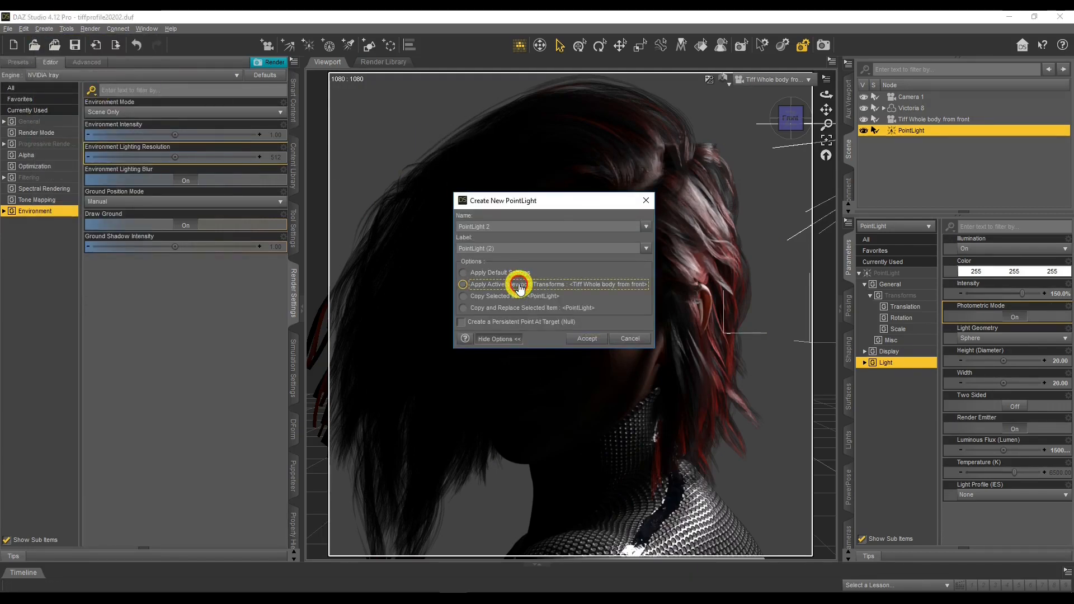
left_click(587, 339)
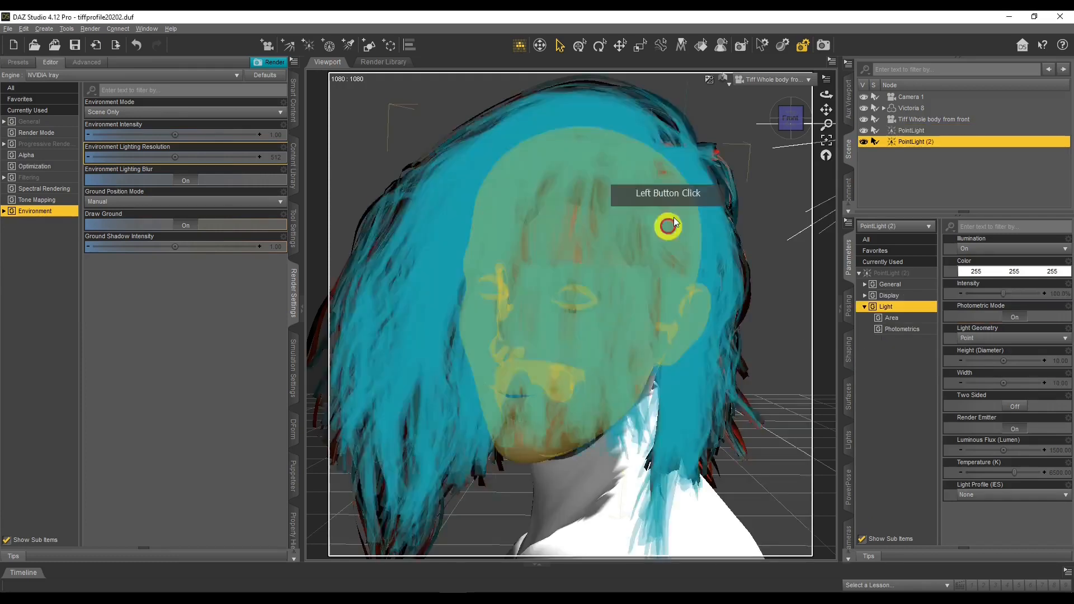
left_click(723, 79)
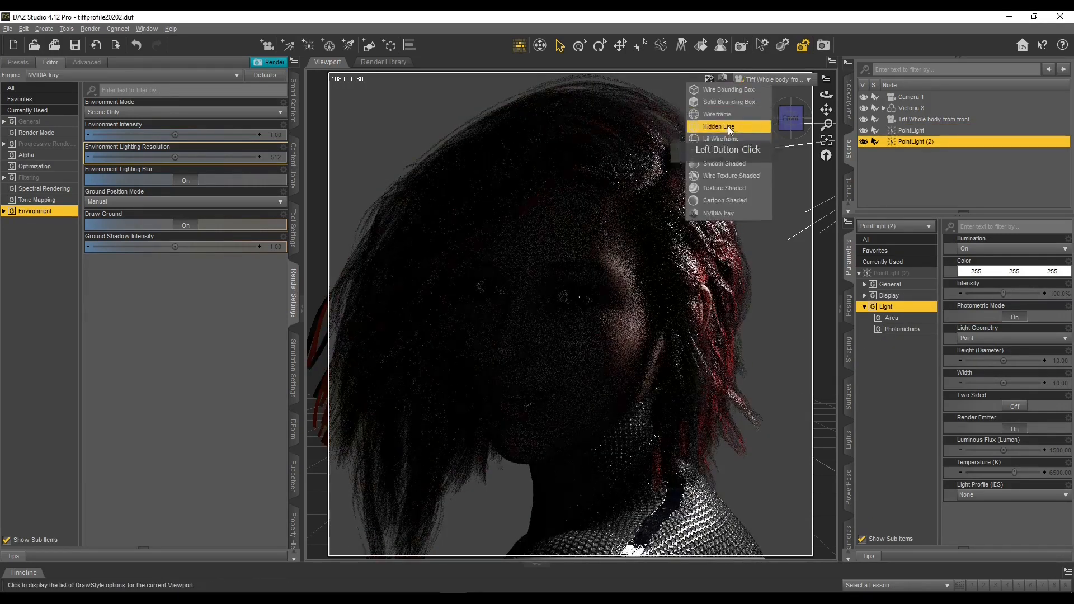
left_click(734, 191)
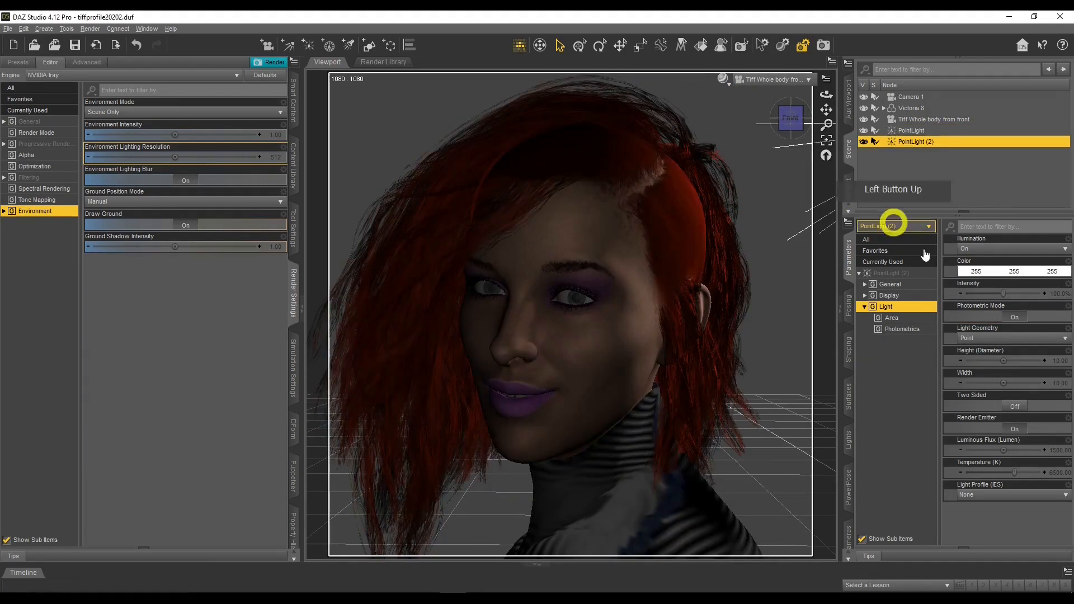
Move PointLight (2) to about X -312.25, Y 177.58, Z -95.11 and switch the viewport to the NVIDIA Iray preview.
left_click(877, 273)
left_click(986, 317)
left_click_drag(988, 322, 1002, 305)
left_click_drag(1001, 269, 994, 268)
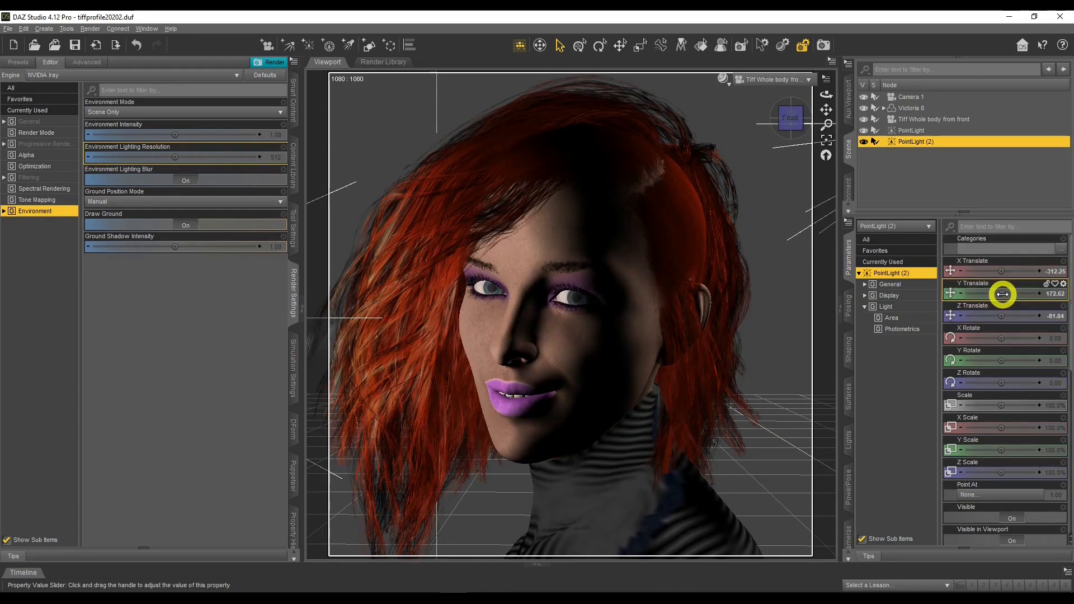
left_click_drag(1002, 309, 1000, 291)
left_click(723, 79)
left_click(722, 198)
Set PointLight (2)'s Light Geometry to Sphere.
left_click(917, 305)
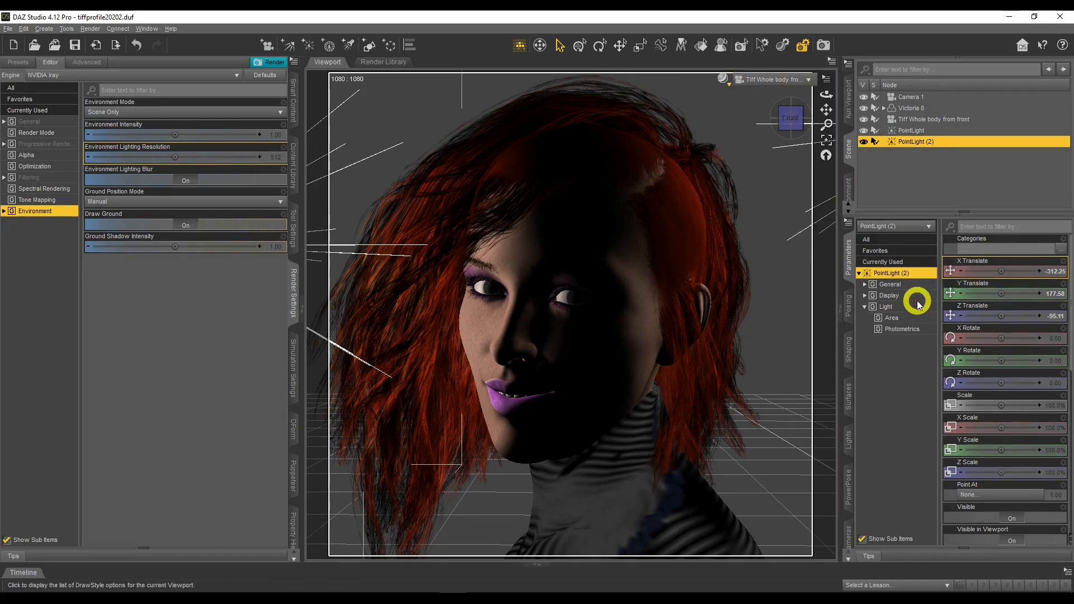
left_click(884, 308)
left_click(895, 426)
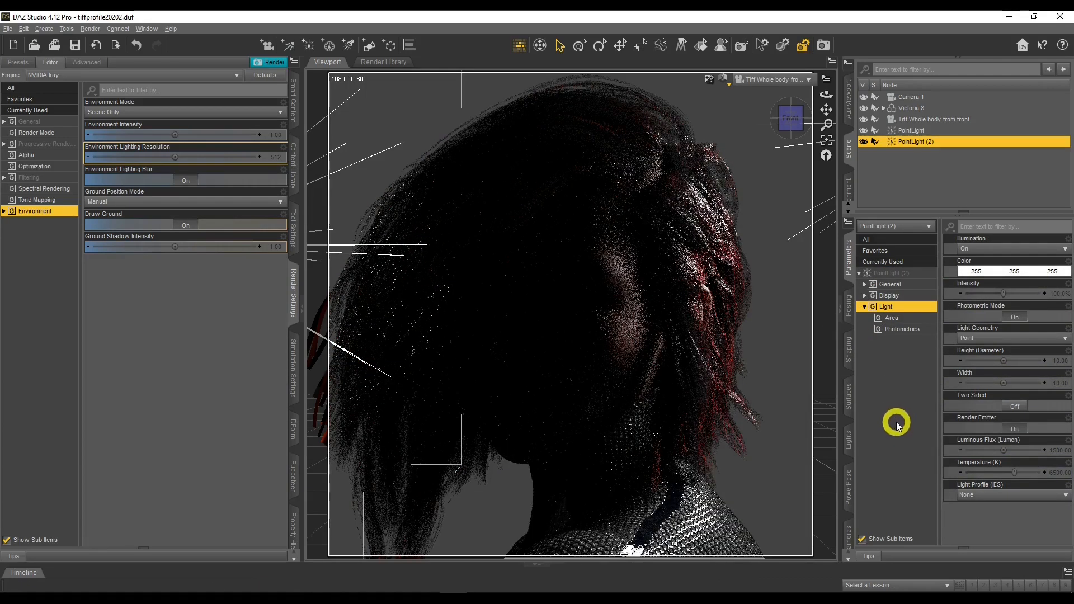
left_click(990, 337)
left_click(984, 384)
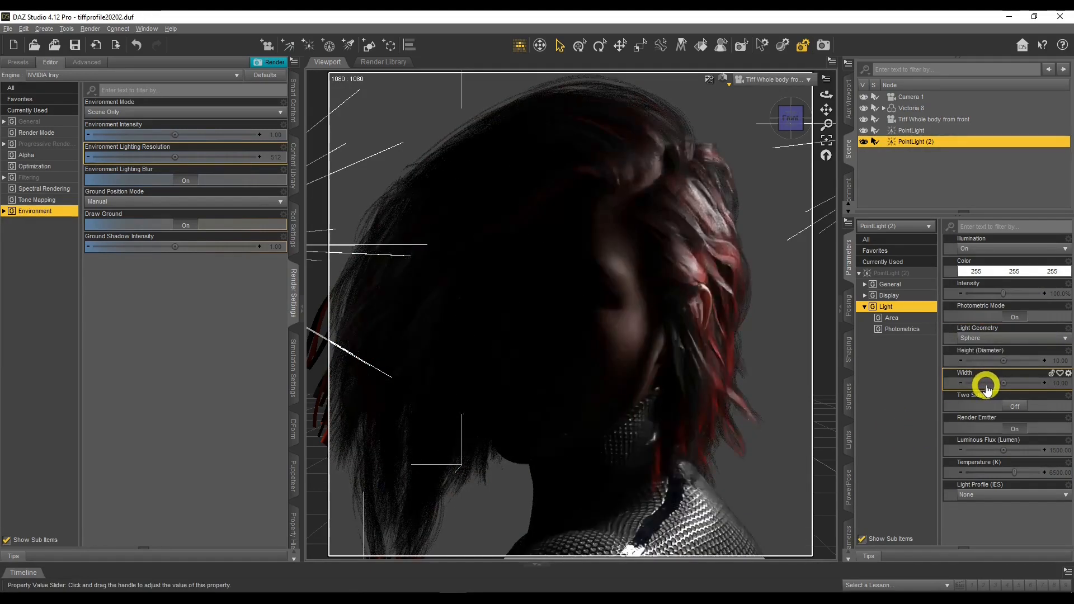
Raise PointLight (2)'s Luminous Flux to 15000 lumens.
left_click(1059, 450)
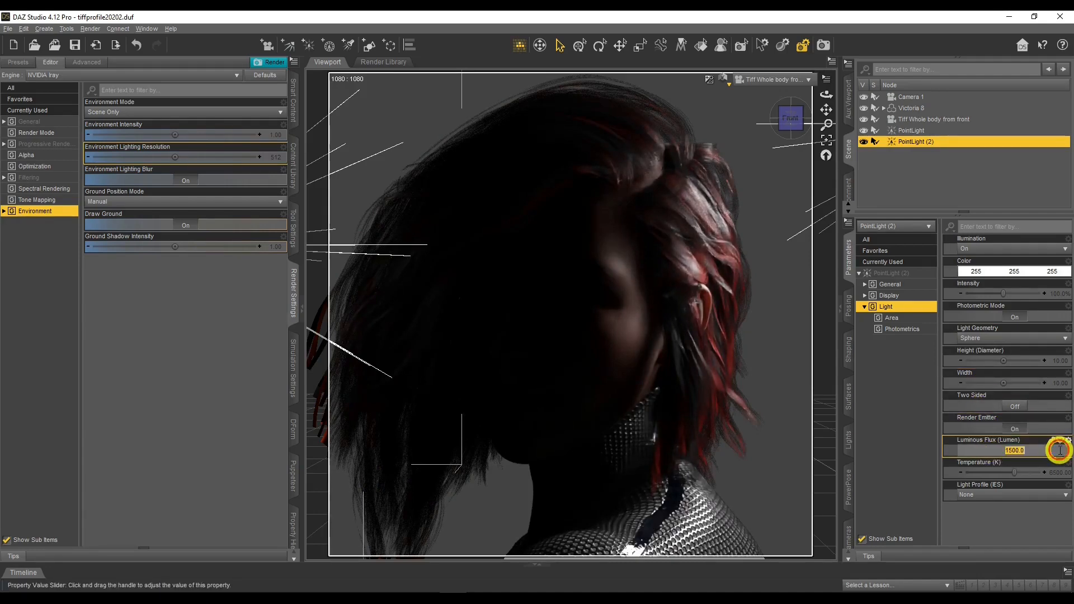
left_click(1013, 450)
left_click(1049, 450)
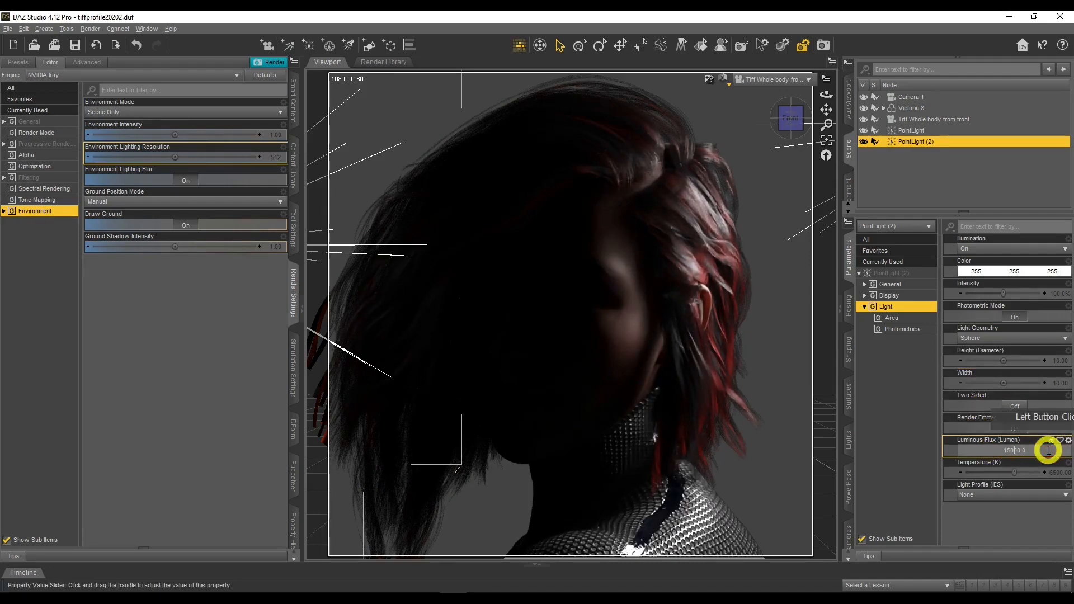
key("Return")
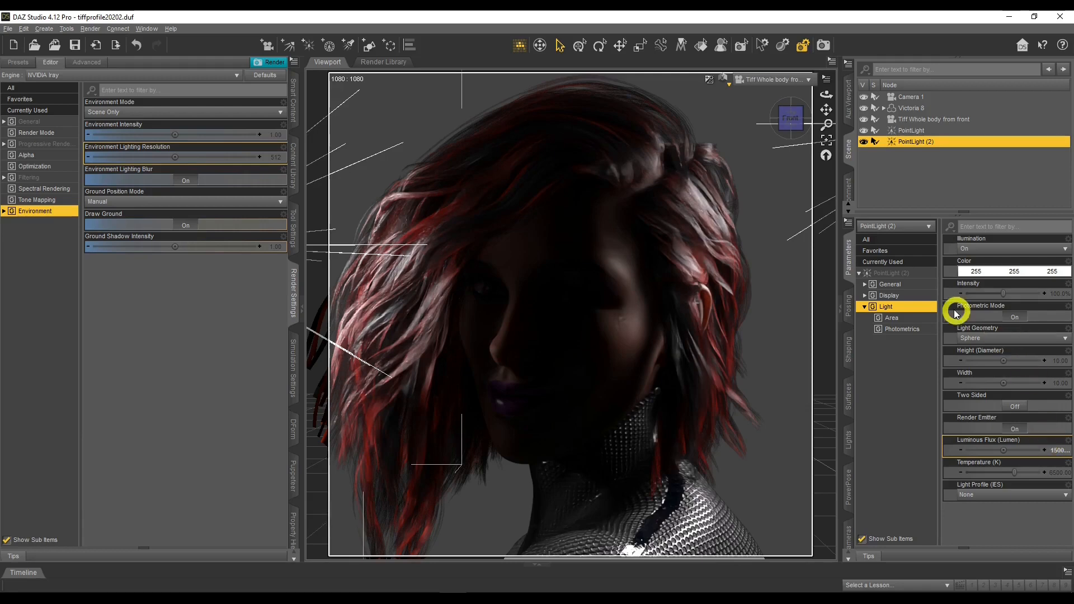
Fine-tune PointLight (2)'s depth in the Iray preview, settling at a Z Translate of about -85.05.
left_click(906, 272)
left_click_drag(1000, 320, 1001, 319)
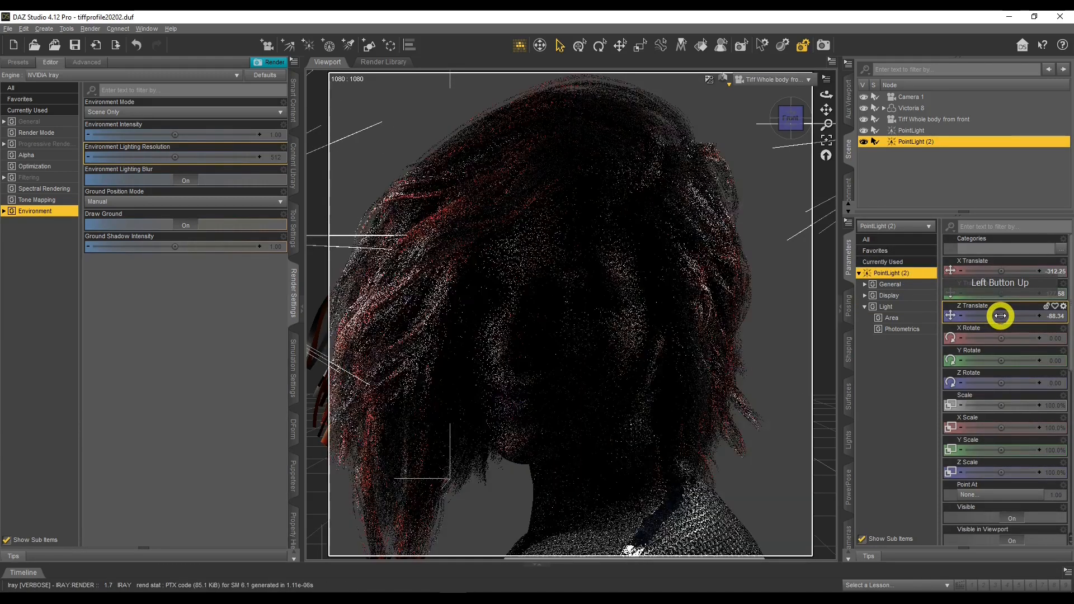
left_click_drag(1000, 315, 1001, 316)
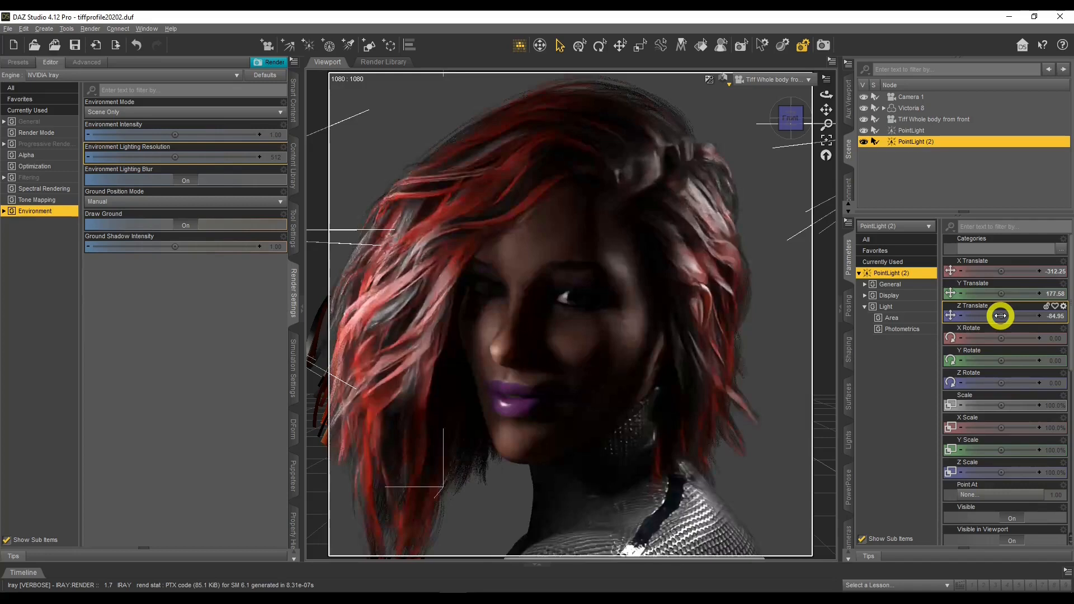
left_click_drag(1001, 315, 1000, 316)
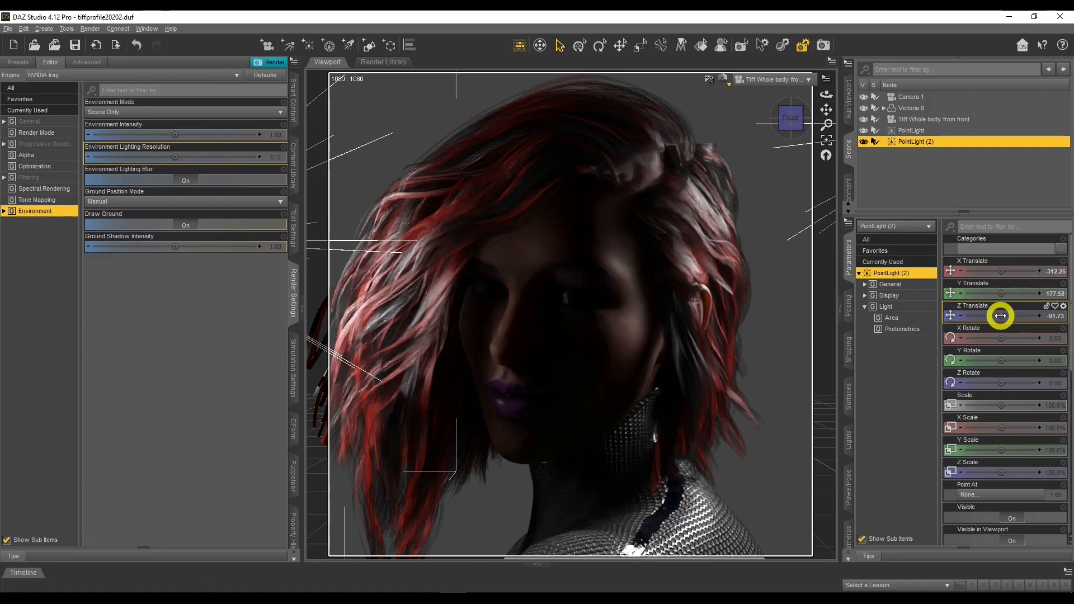
left_click_drag(1000, 316, 1001, 315)
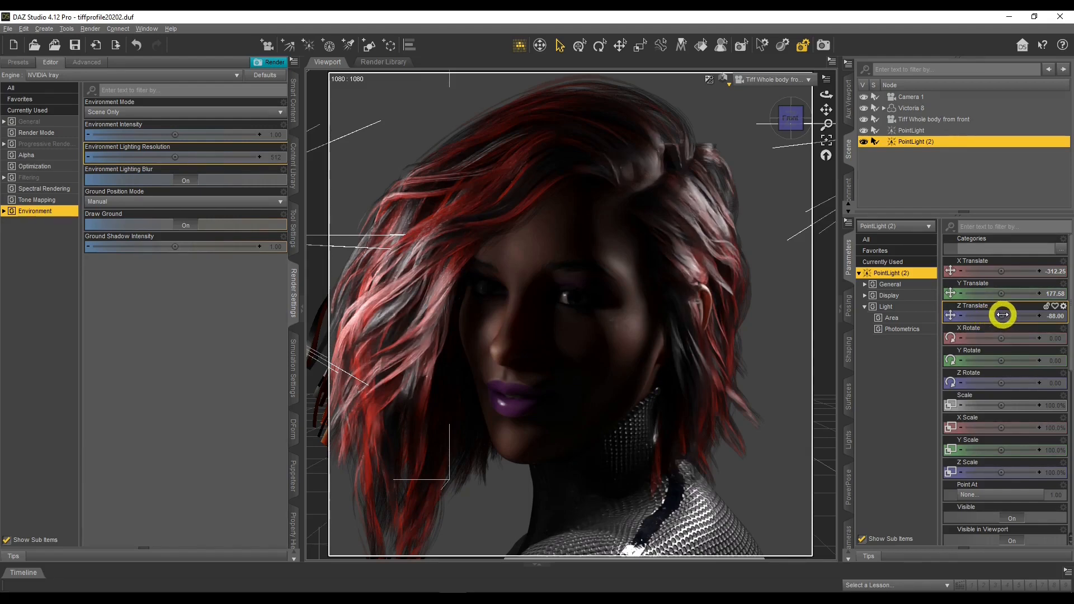
left_click_drag(1003, 315, 1003, 315)
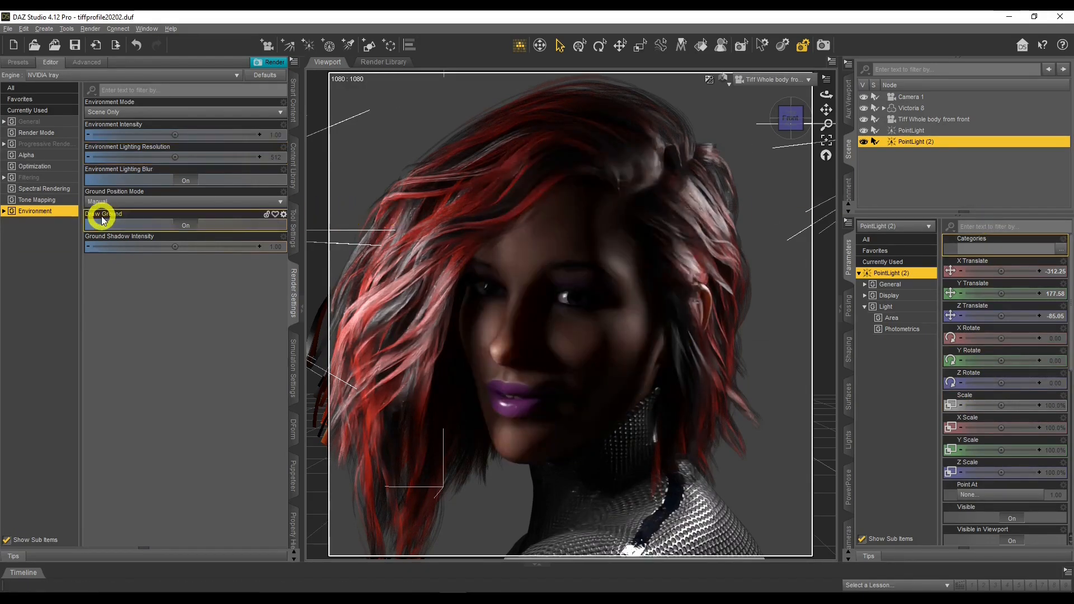
Set Film ISO to 150 in the Tone Mapping render settings.
left_click(46, 200)
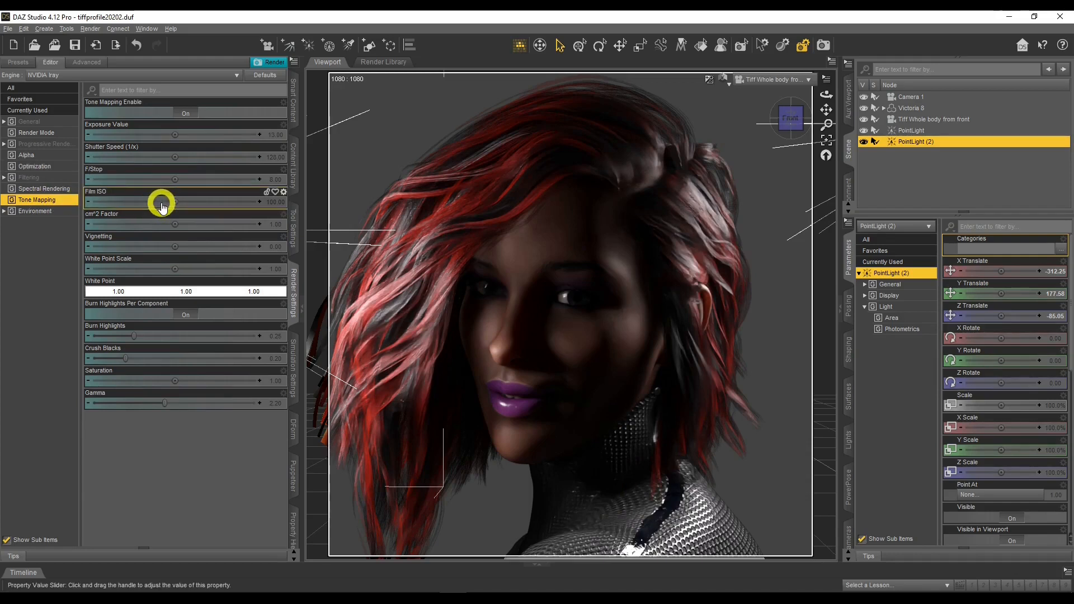
left_click(271, 201)
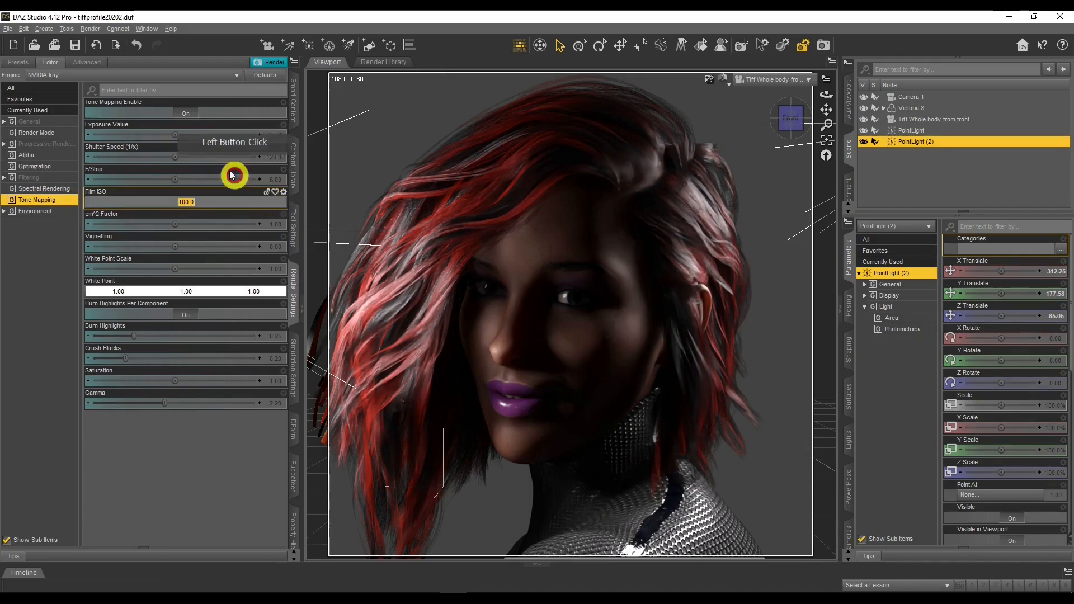
type("150")
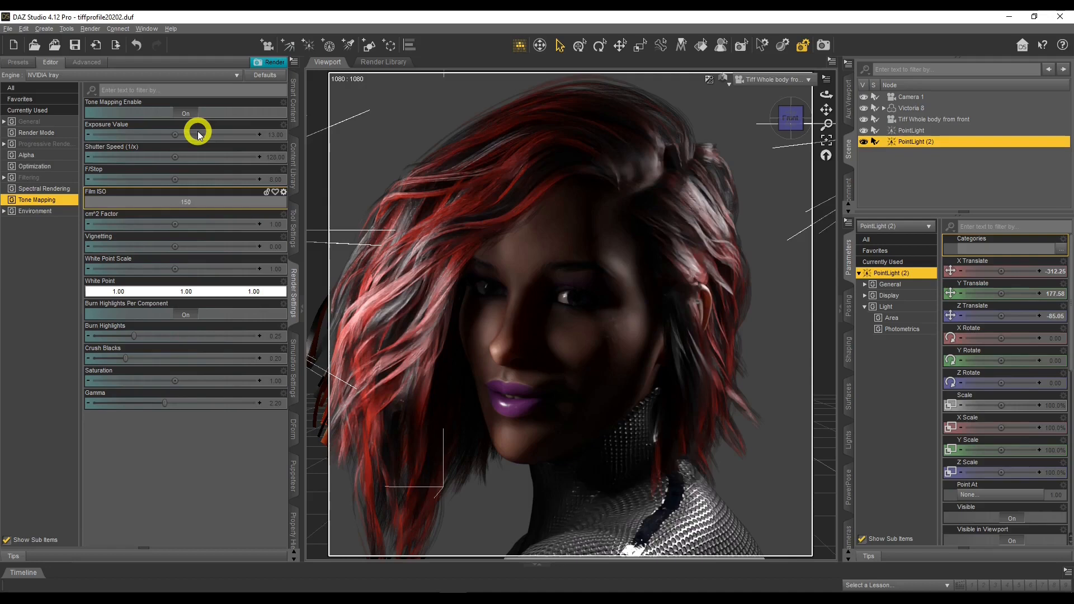
key("Return")
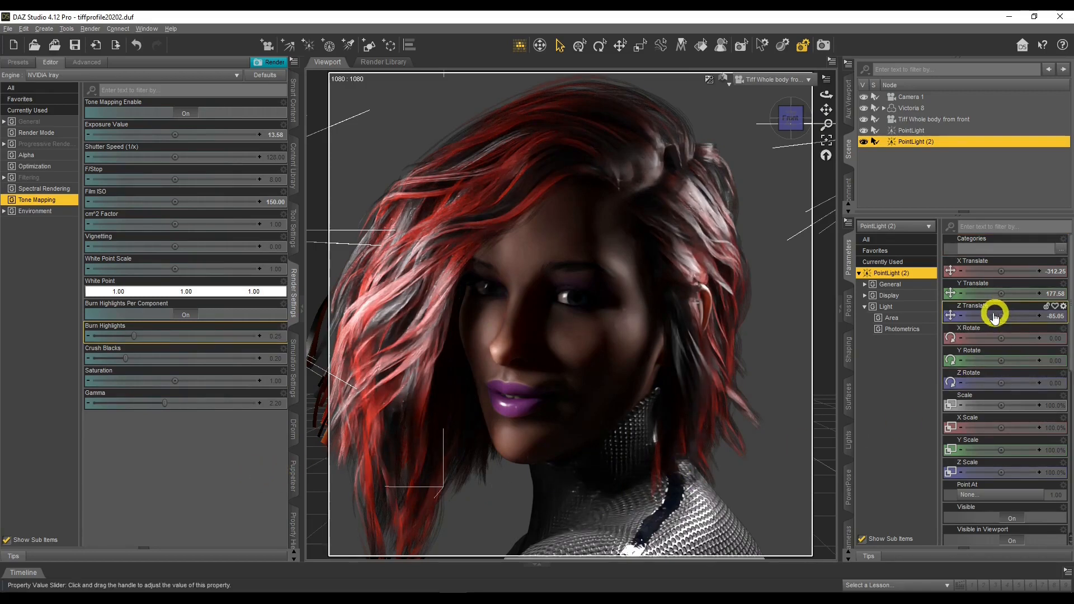
Reposition PointLight (2) at a Y Translate of 190 and a Z Translate of -75.
left_click_drag(1003, 293, 1003, 293)
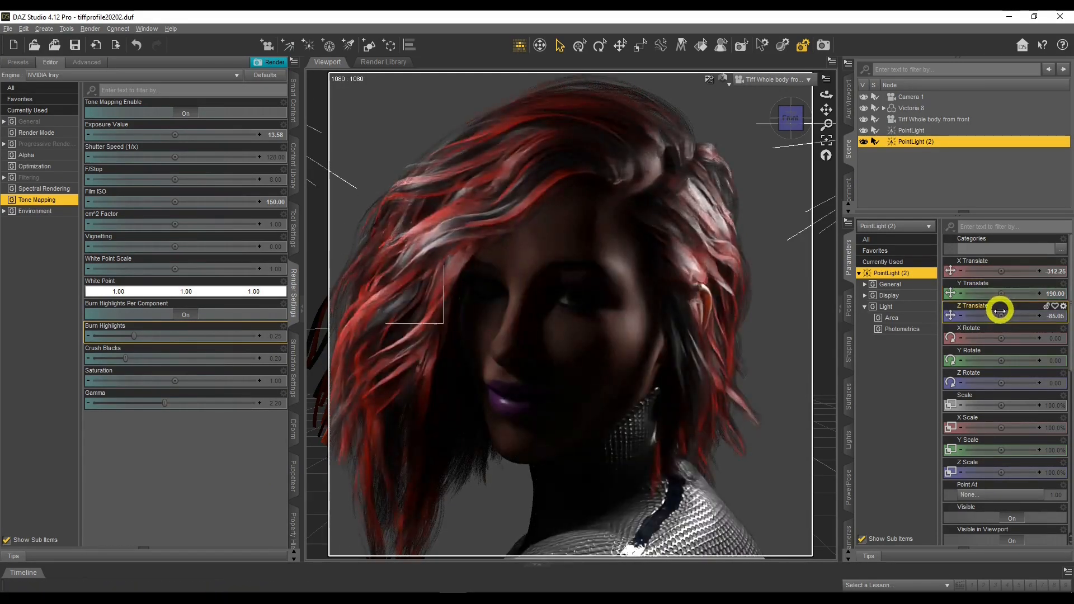
left_click_drag(1002, 313, 1001, 313)
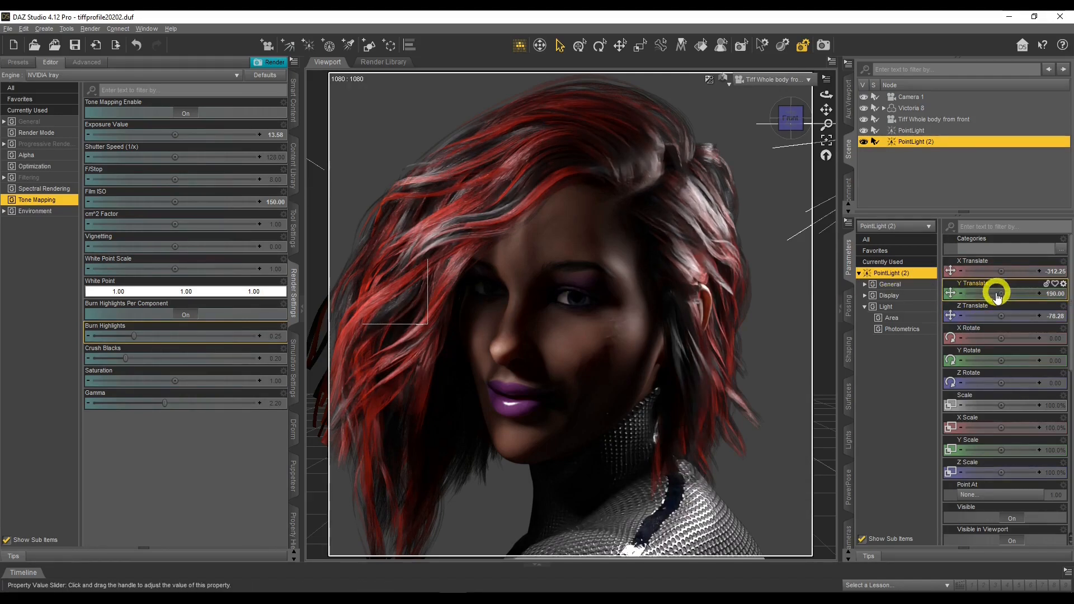
left_click_drag(999, 316, 999, 316)
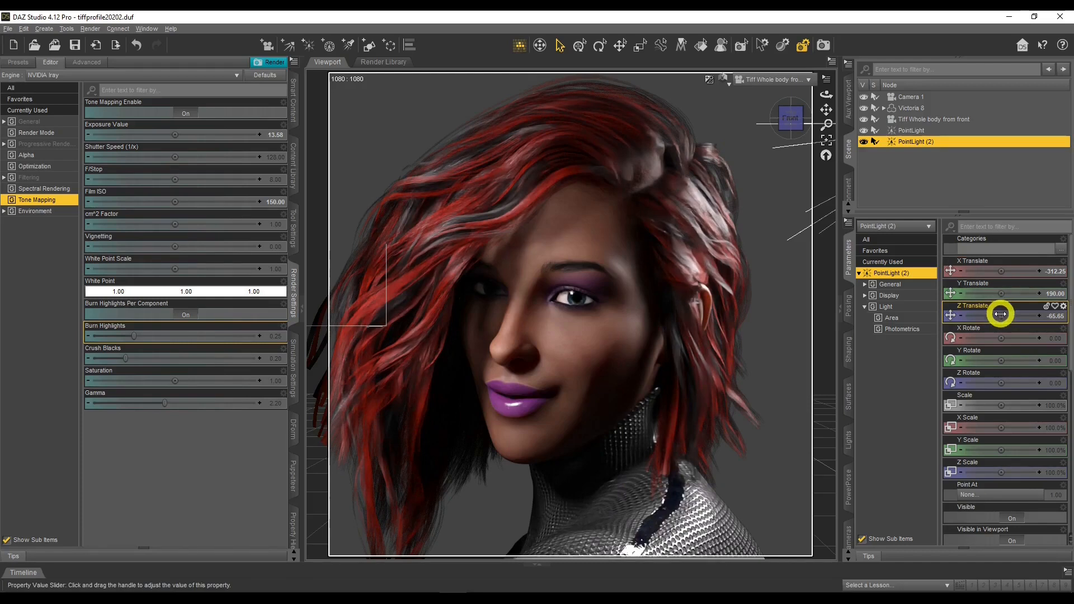
left_click(1058, 315)
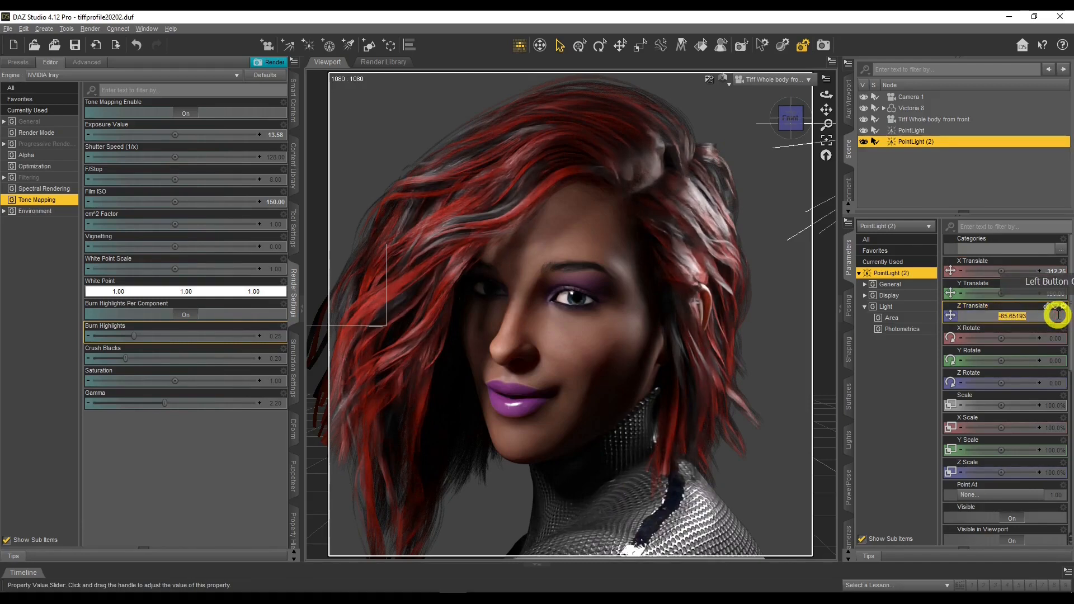
key("BackSpace")
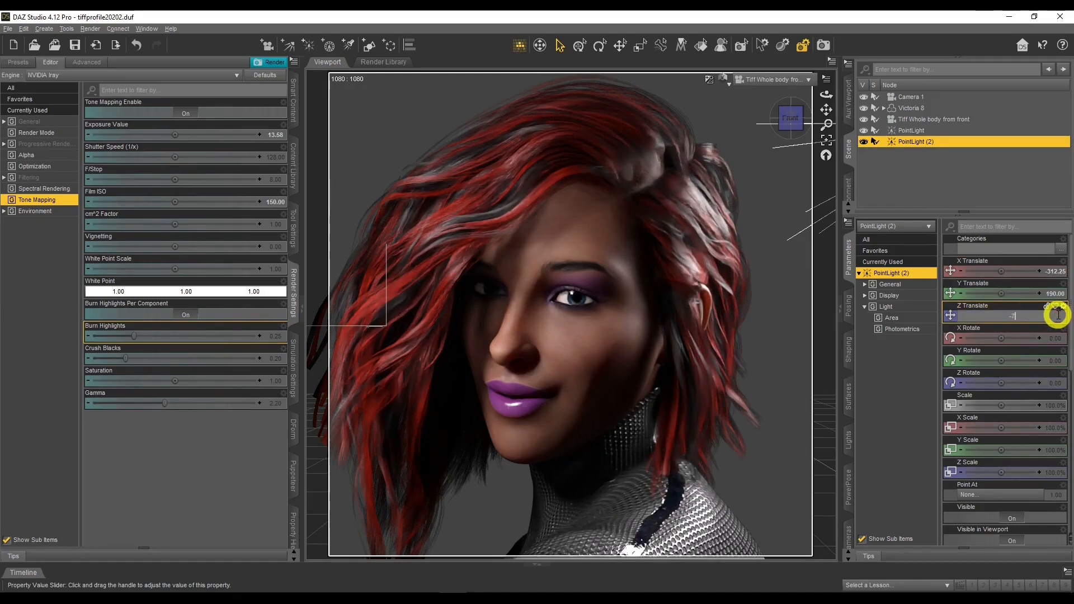
type("-75")
key("Return")
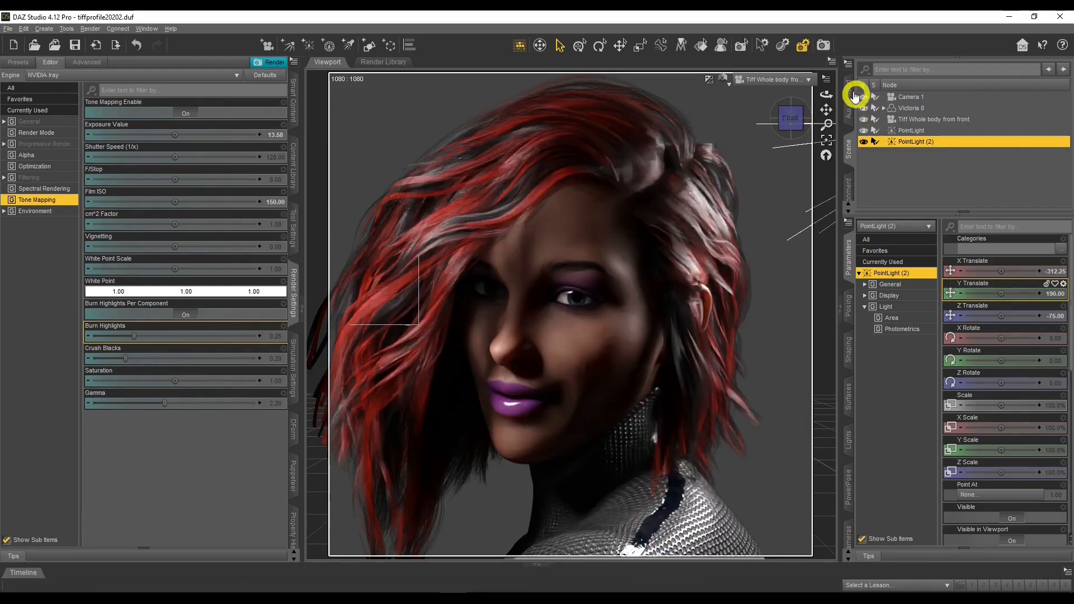
left_click(820, 46)
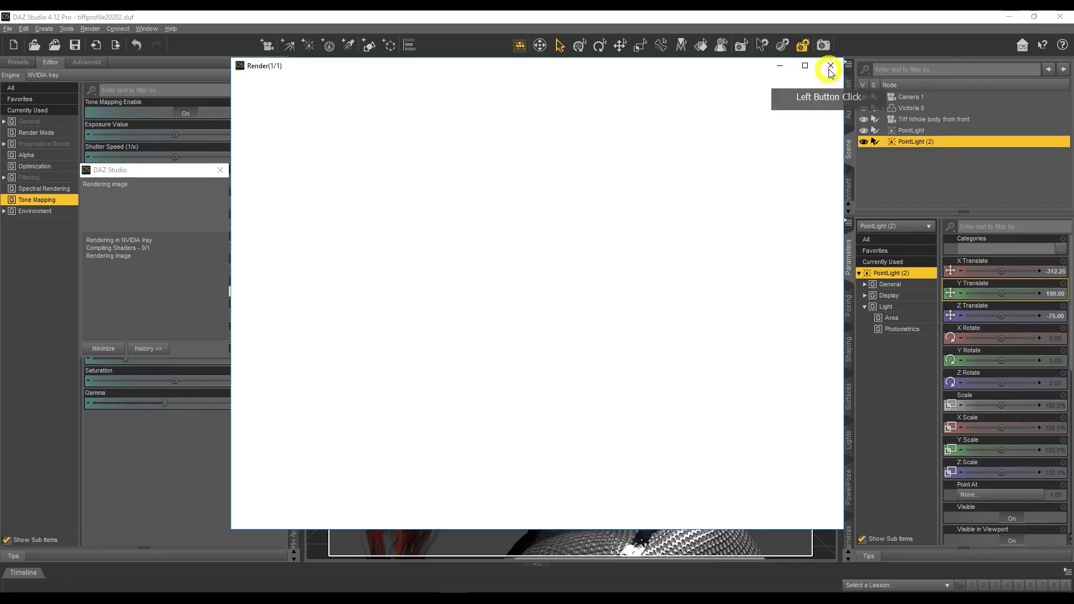
left_click(830, 67)
left_click(522, 312)
left_click(777, 160)
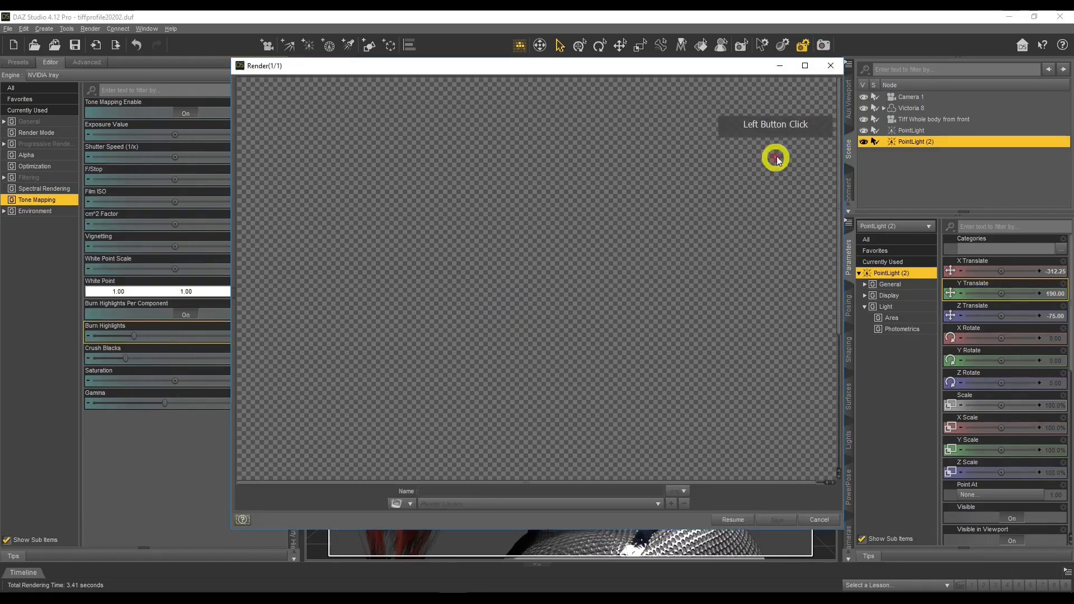
left_click(830, 65)
Activate the Spot Render tool, try a Film ISO of 200, and set it back to 150.
left_click(734, 49)
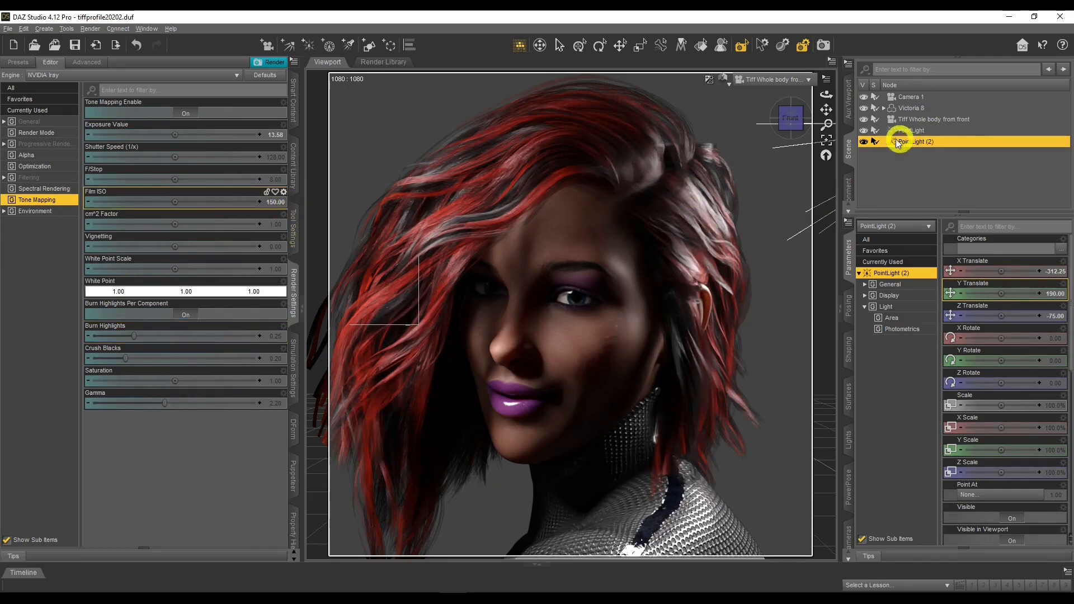
left_click(272, 202)
type("200")
key("Return")
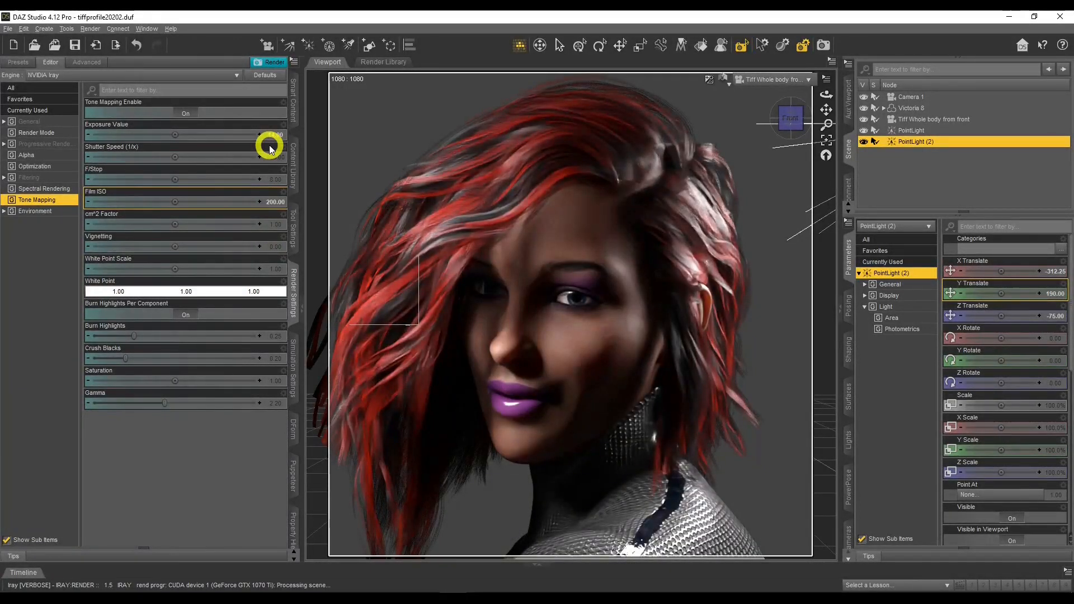
left_click(275, 202)
type("150")
key("Return")
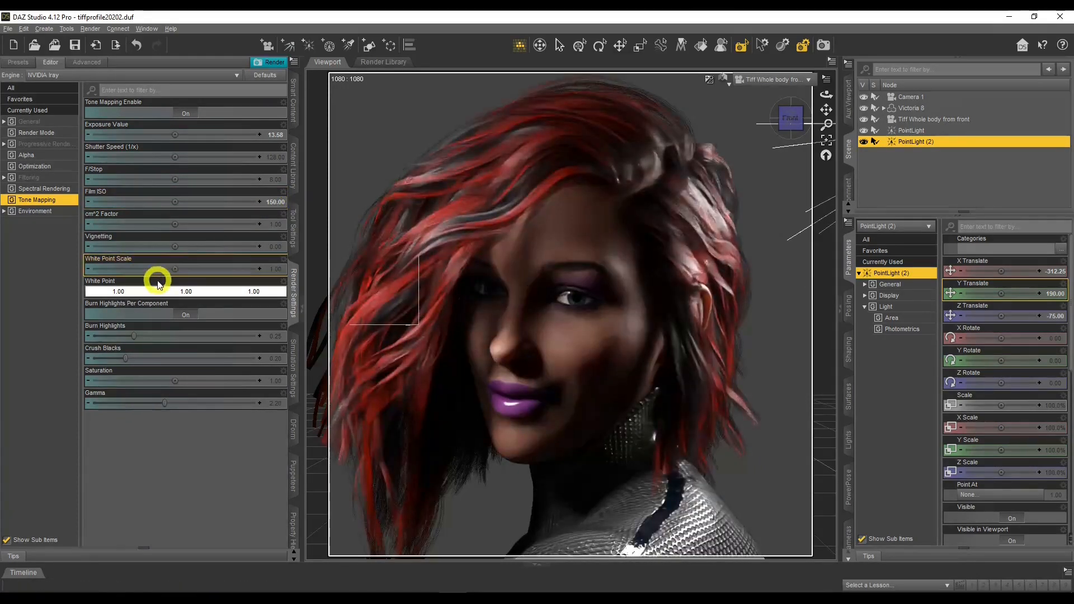
Try a light blue White Point of 0.29, 0.36, 1.00 in the tone mapping settings.
left_click(150, 292)
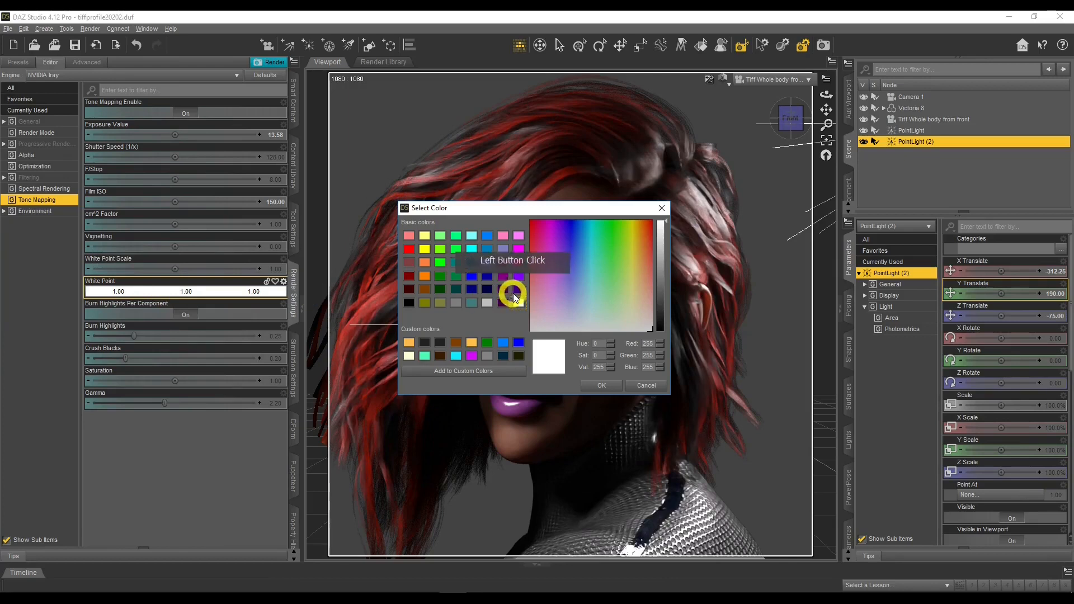
left_click(576, 287)
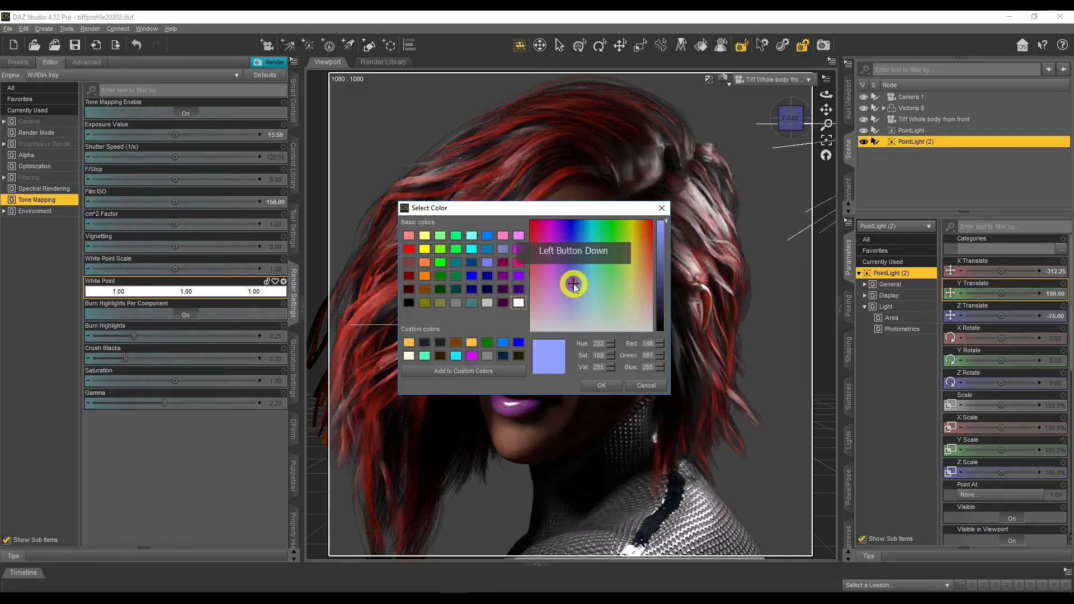
left_click(601, 386)
left_click(905, 335)
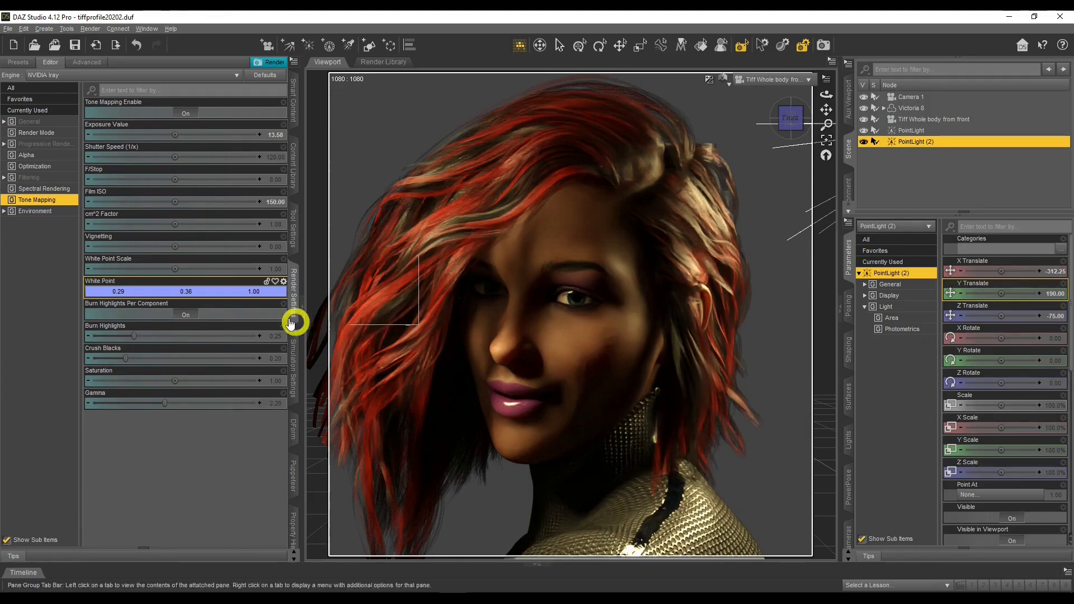
Try a yellow White Point of 1.00, 0.89, 0.26.
left_click(218, 297)
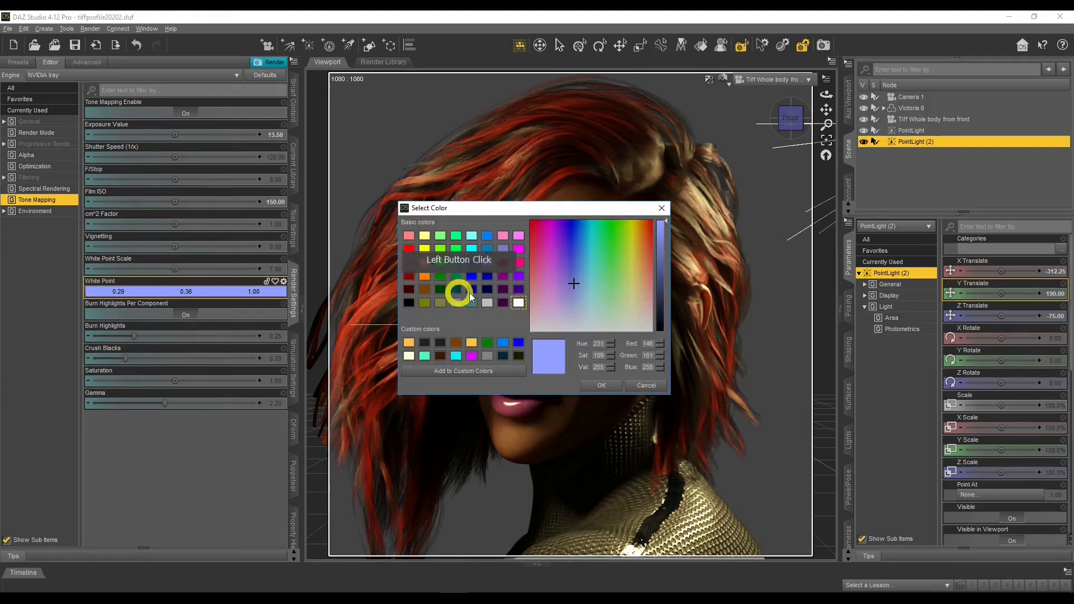
left_click(635, 284)
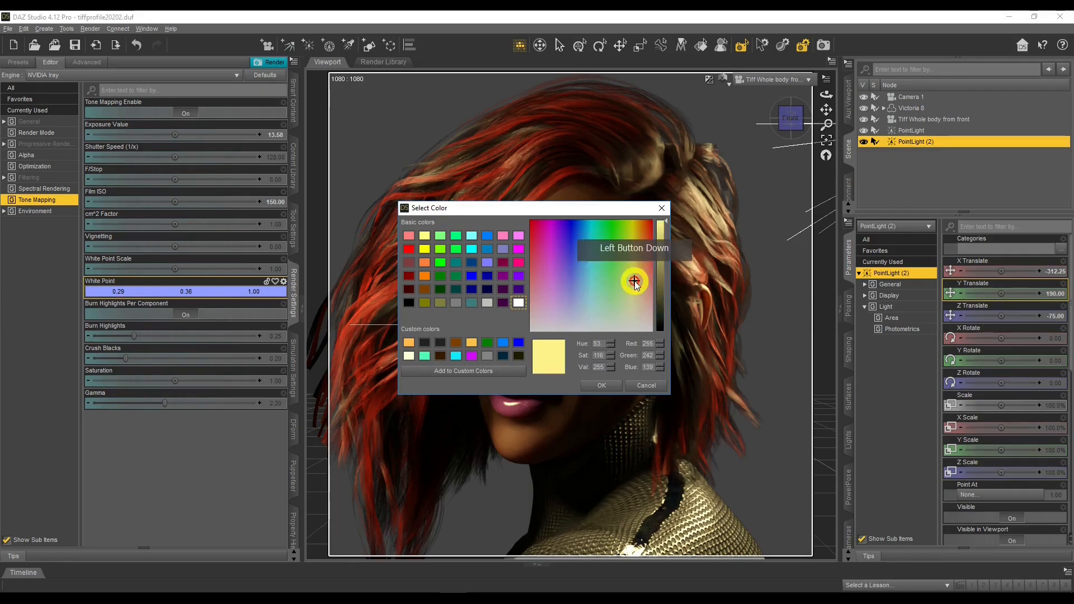
left_click(595, 386)
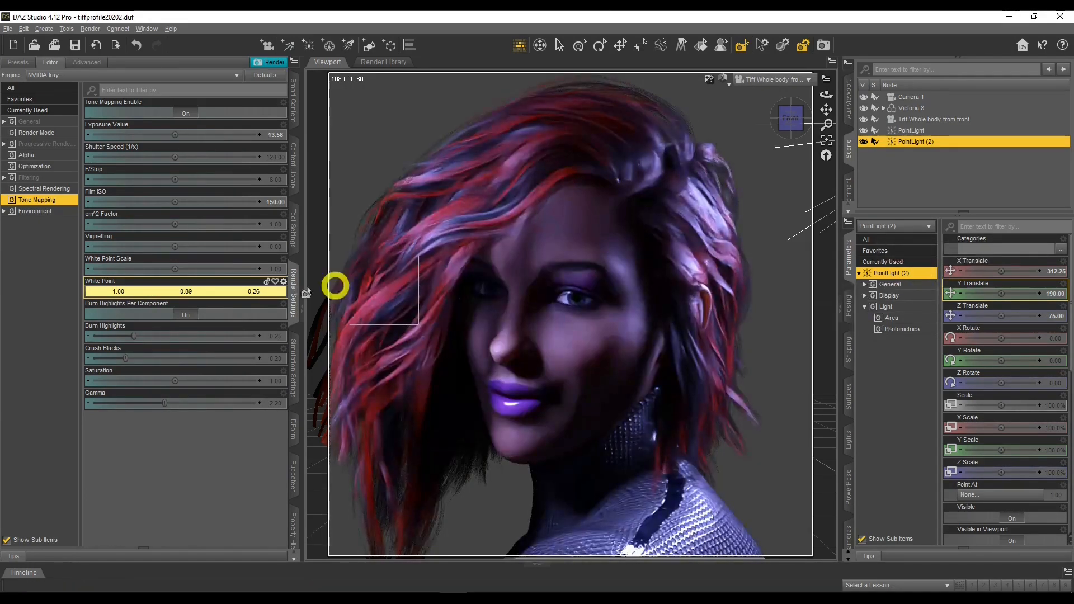
Try paler White Point colours: cream at 1.00, 0.92, 0.67 and peach at 1.00, 0.77, 0.58.
left_click(224, 291)
left_click_drag(632, 294, 627, 327)
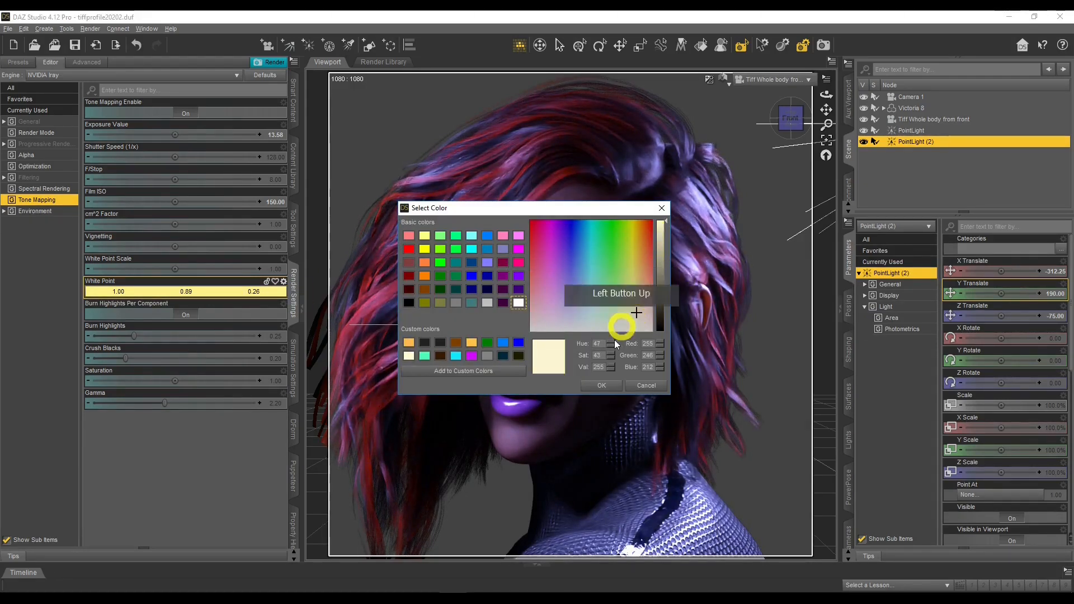
left_click(601, 386)
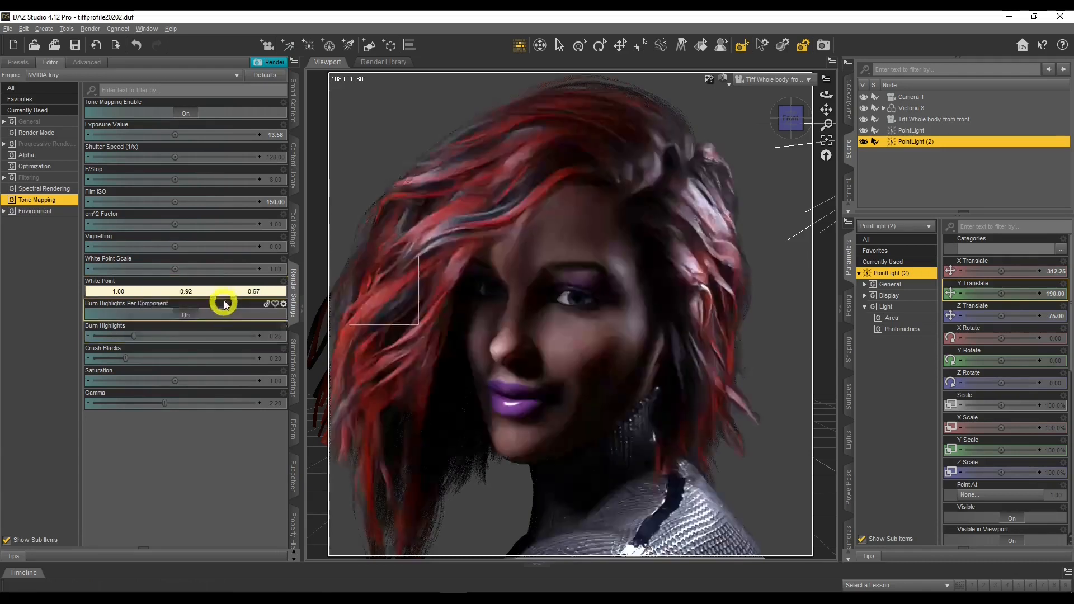
left_click(223, 292)
left_click(643, 307)
left_click(599, 385)
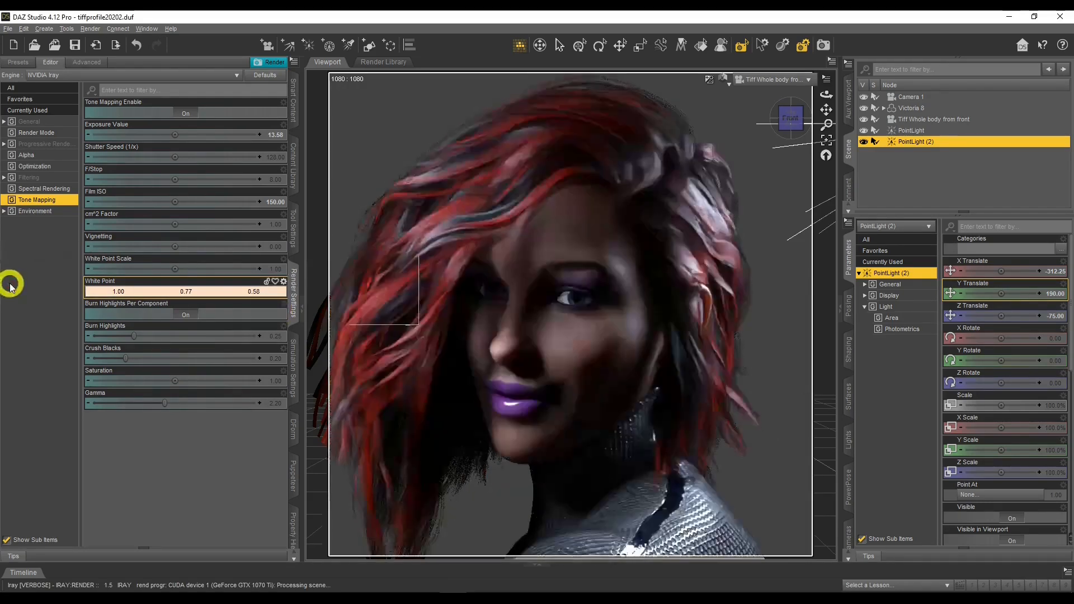
Set the White Point to a stronger warm peach of 1.00, 0.73, 0.42.
left_click(235, 289)
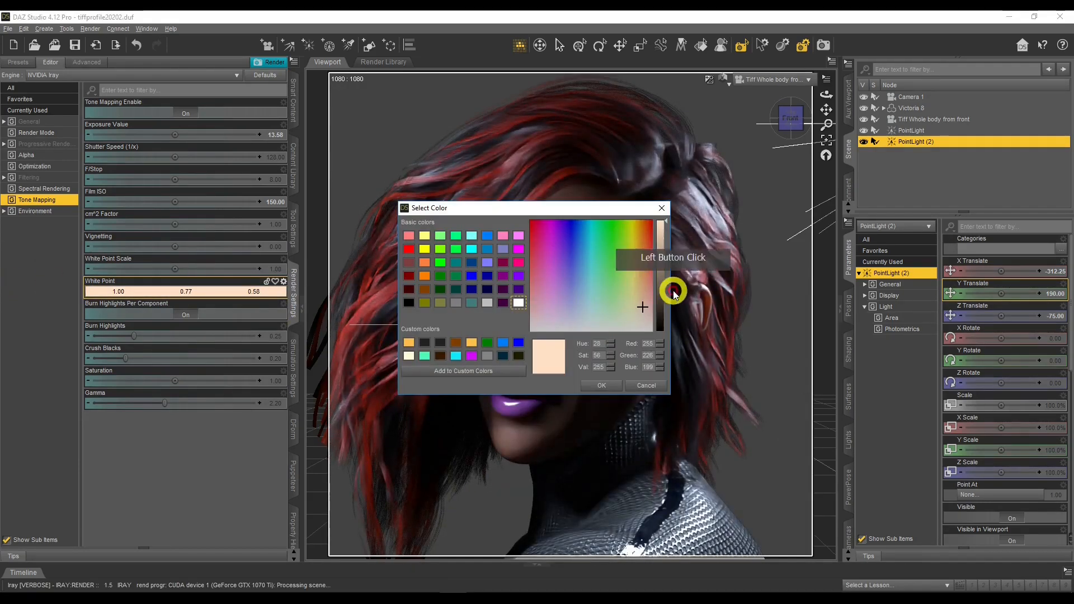
left_click_drag(641, 290, 640, 296)
left_click(601, 385)
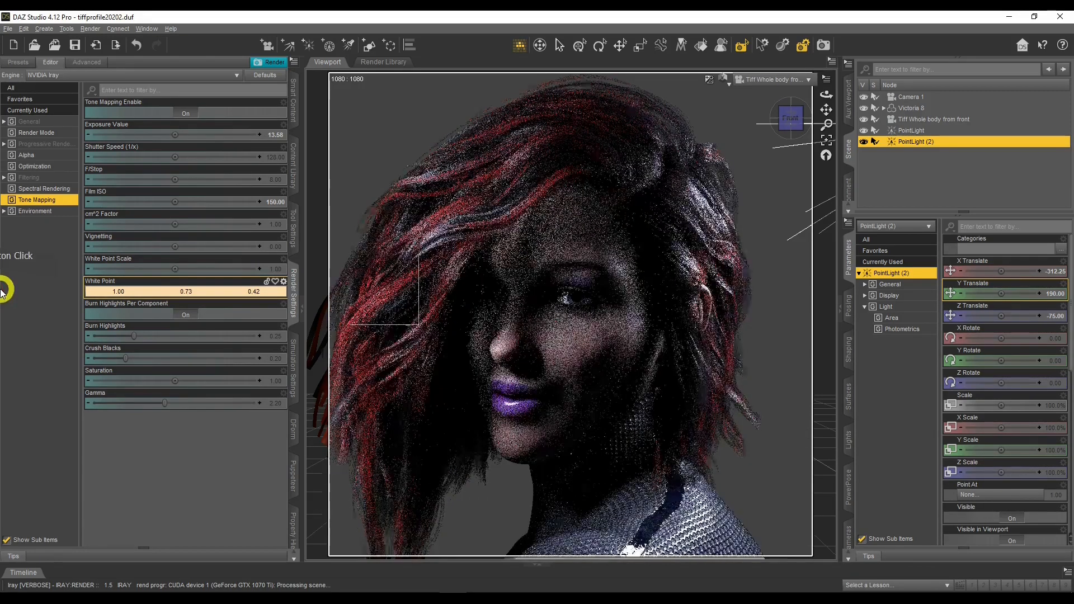